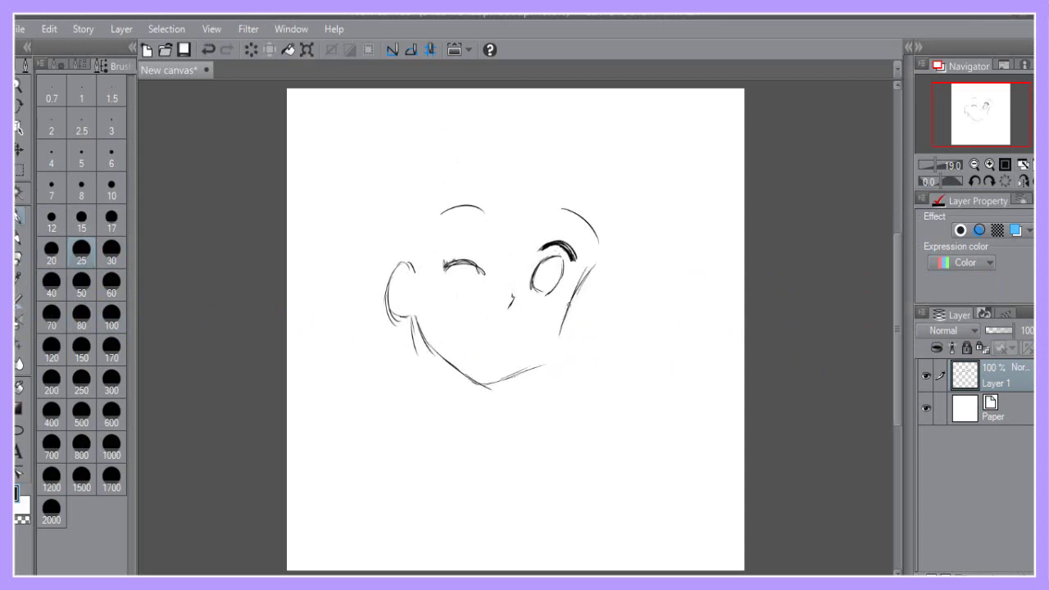
# Step: Redraw the cheek line down to the chin and clean up the face and ear outlines
pyautogui.hotkey('ctrl', 'z')
pyautogui.moveTo(565, 316); pyautogui.dragTo(473, 383)
pyautogui.press('e')
pyautogui.moveTo(534, 287); pyautogui.dragTo(552, 261)
pyautogui.moveTo(412, 324); pyautogui.dragTo(416, 352)
pyautogui.moveTo(395, 320)
pyautogui.mouseDown()
pyautogui.moveTo(409, 267)
pyautogui.moveTo(408, 316)
pyautogui.mouseUp()
pyautogui.moveTo(487, 395); pyautogui.dragTo(514, 380)
pyautogui.press('p')
pyautogui.moveTo(414, 258); pyautogui.dragTo(401, 250)
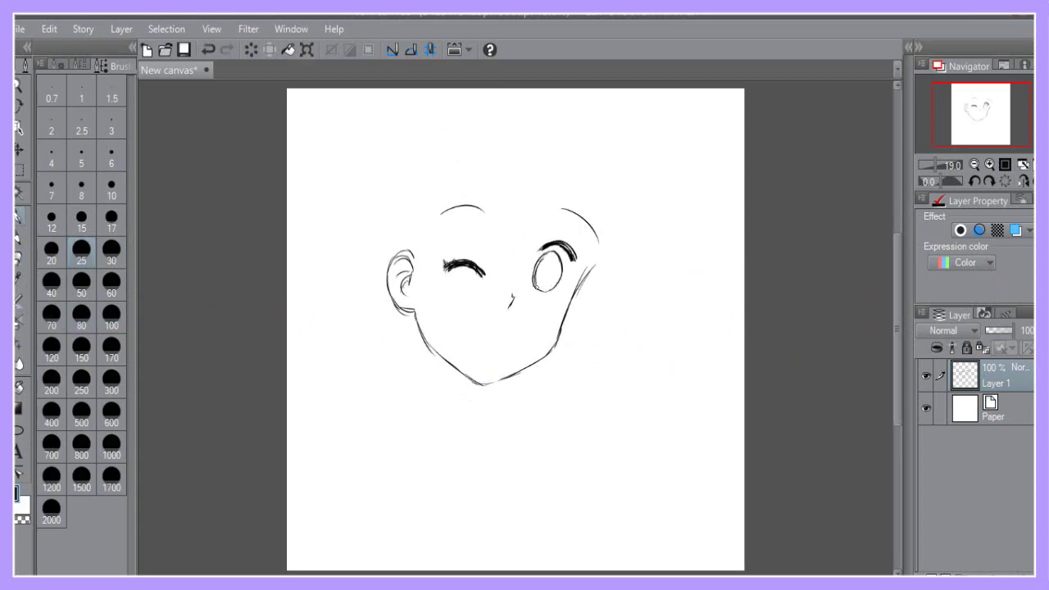
# Step: Reposition the open eye's iris slightly and sketch the pupil and highlights inside it
pyautogui.press('m')
pyautogui.moveTo(560, 252)
pyautogui.mouseDown()
pyautogui.moveTo(549, 291)
pyautogui.moveTo(528, 283)
pyautogui.moveTo(535, 294)
pyautogui.mouseUp()
pyautogui.hotkey('ctrl', 't')
pyautogui.press('Return')
pyautogui.hotkey('ctrl', 'd')
pyautogui.press('p')
pyautogui.moveTo(554, 256); pyautogui.dragTo(542, 276)
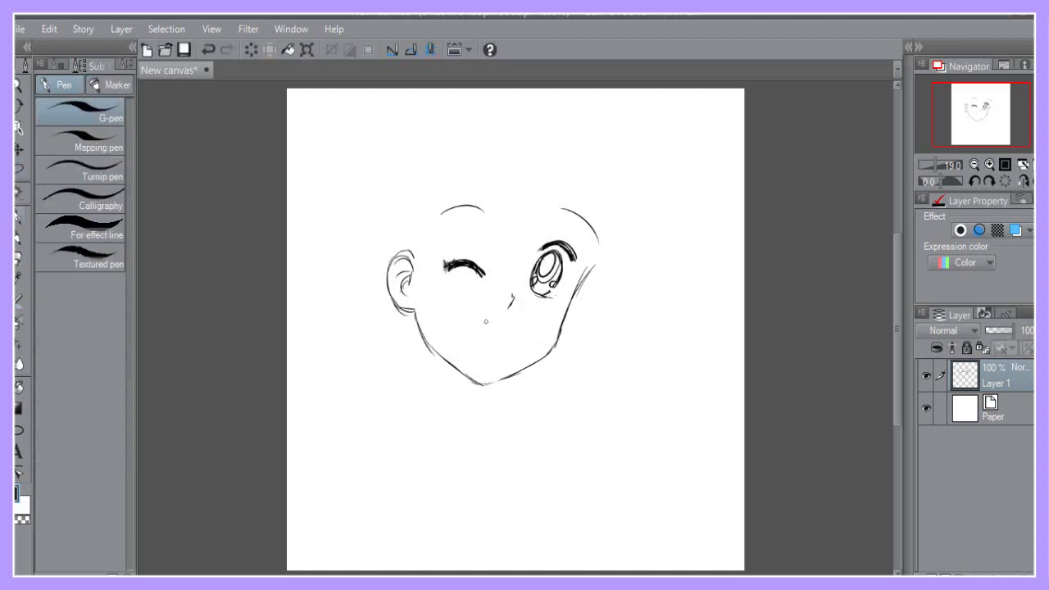
# Step: Sketch a small open smiling mouth below the nose
pyautogui.moveTo(482, 320); pyautogui.dragTo(503, 325)
pyautogui.moveTo(482, 321)
pyautogui.mouseDown()
pyautogui.moveTo(507, 325)
pyautogui.moveTo(481, 333)
pyautogui.moveTo(503, 326)
pyautogui.mouseUp()
pyautogui.hotkey('ctrl', 'z')
pyautogui.hotkey('ctrl', 'z')
pyautogui.hotkey('ctrl', 'z')
# Step: Select the winking eye and transform it so it is slightly larger
pyautogui.press('m')
pyautogui.hotkey('ctrl', 't')
pyautogui.moveTo(475, 246); pyautogui.dragTo(483, 212)
pyautogui.press('Return')
pyautogui.hotkey('ctrl', 'd')
pyautogui.hotkey('ctrl', 't')
pyautogui.press('Return')
# Step: Erase the eyebrow above the open eye and redraw it as a shorter arc
pyautogui.press('p')
pyautogui.press('e')
pyautogui.moveTo(597, 243)
pyautogui.mouseDown()
pyautogui.moveTo(563, 209)
pyautogui.moveTo(602, 250)
pyautogui.mouseUp()
pyautogui.press('p')
pyautogui.hotkey('ctrl', 'z')
pyautogui.moveTo(553, 217); pyautogui.dragTo(589, 239)
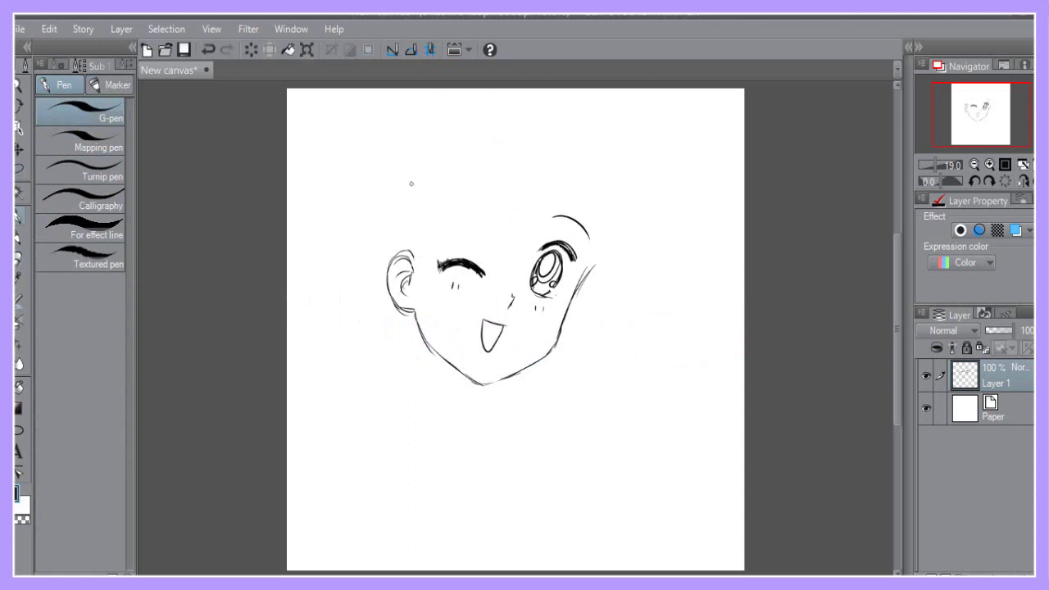
# Step: Sketch the two neck lines below the jaw and the edge of the far ear
pyautogui.moveTo(436, 352); pyautogui.dragTo(433, 394)
pyautogui.hotkey('ctrl', 'z')
pyautogui.moveTo(422, 333); pyautogui.dragTo(438, 355)
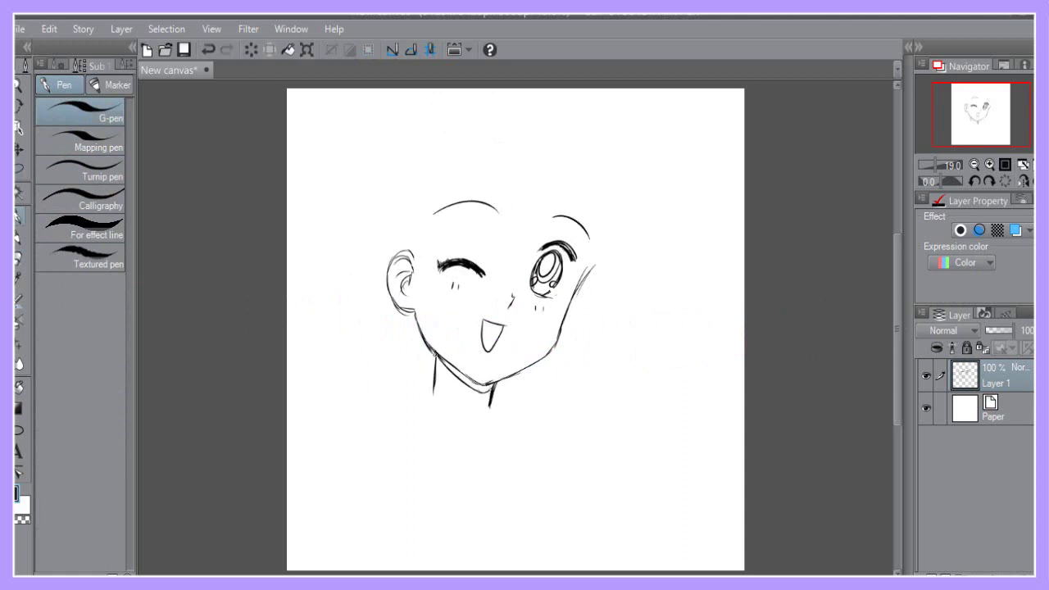
pyautogui.moveTo(580, 311); pyautogui.dragTo(563, 325)
# Step: Add a new layer and sketch the side-swept fringe across the forehead
pyautogui.hotkey('ctrl', 'shift', 'n')
pyautogui.moveTo(594, 159)
pyautogui.mouseDown()
pyautogui.moveTo(480, 246)
pyautogui.moveTo(489, 243)
pyautogui.mouseUp()
pyautogui.hotkey('ctrl', 'z')
pyautogui.hotkey('ctrl', 'z')
pyautogui.moveTo(536, 222)
pyautogui.mouseDown()
pyautogui.moveTo(508, 233)
pyautogui.moveTo(438, 213)
pyautogui.mouseUp()
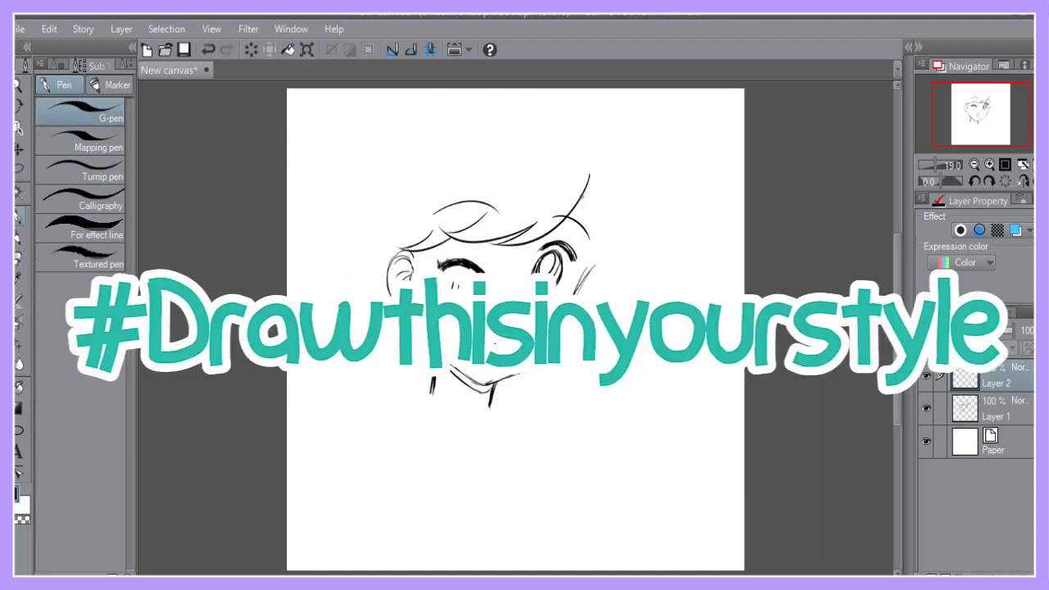
# Step: Sketch the hair lock beside the open eye and the curve over the crown of the head
pyautogui.moveTo(577, 209); pyautogui.dragTo(577, 291)
pyautogui.moveTo(613, 227); pyautogui.dragTo(567, 293)
pyautogui.hotkey('ctrl', 'z')
pyautogui.moveTo(493, 107)
pyautogui.mouseDown()
pyautogui.moveTo(597, 162)
pyautogui.moveTo(595, 151)
pyautogui.mouseUp()
pyautogui.hotkey('ctrl', 'z')
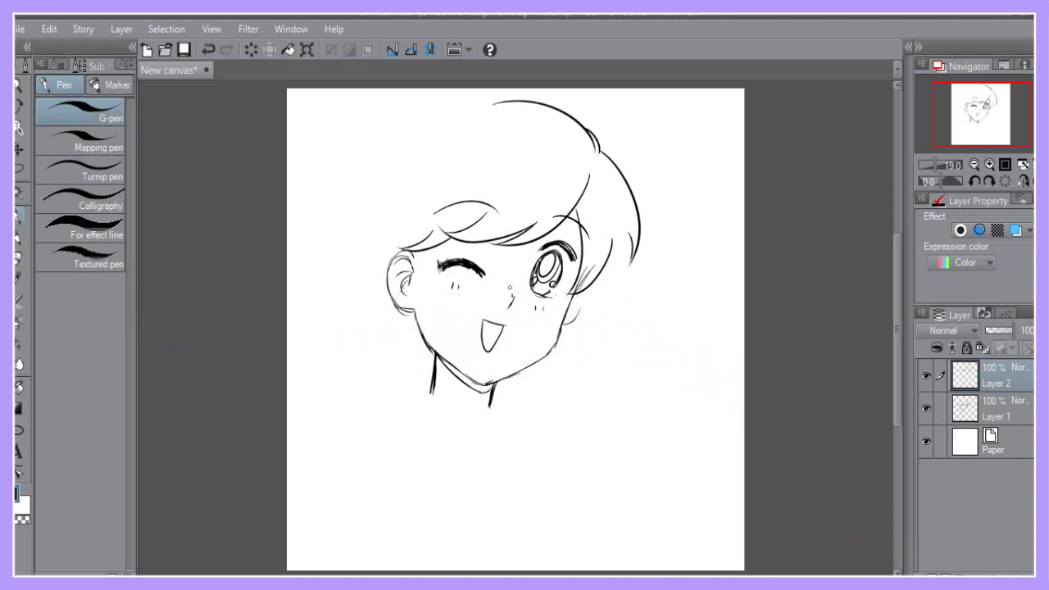
# Step: Sketch the long hair flowing back behind the ear and the thin locks framing both sides of the face
pyautogui.moveTo(453, 101)
pyautogui.mouseDown()
pyautogui.moveTo(331, 264)
pyautogui.moveTo(289, 352)
pyautogui.mouseUp()
pyautogui.moveTo(363, 304)
pyautogui.mouseDown()
pyautogui.moveTo(283, 374)
pyautogui.moveTo(288, 413)
pyautogui.mouseUp()
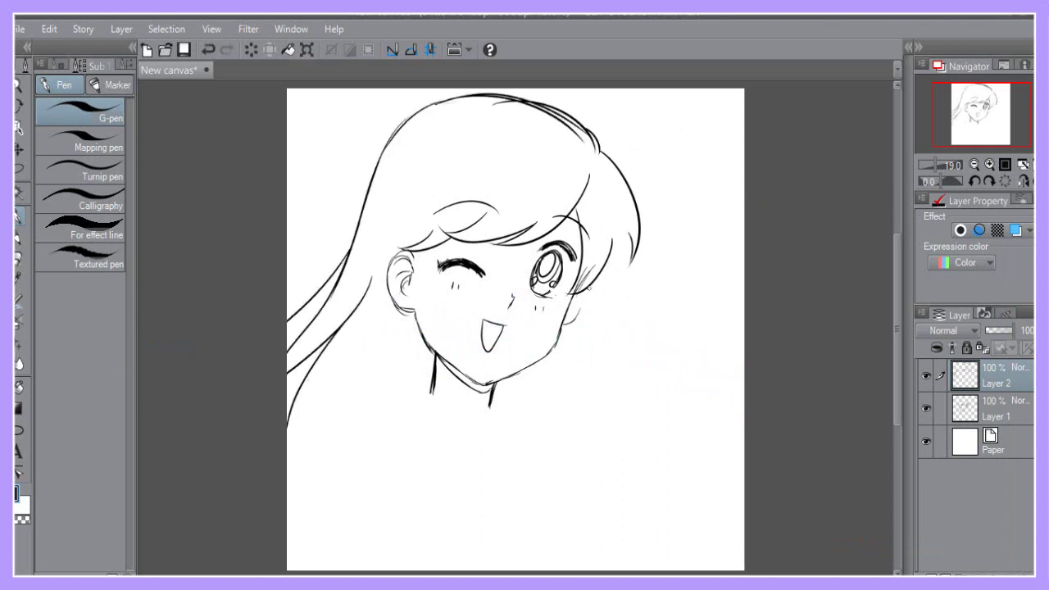
pyautogui.moveTo(437, 247)
pyautogui.mouseDown()
pyautogui.moveTo(401, 352)
pyautogui.moveTo(426, 391)
pyautogui.mouseUp()
pyautogui.hotkey('ctrl', 'z')
pyautogui.hotkey('ctrl', 'z')
pyautogui.moveTo(410, 270); pyautogui.dragTo(413, 373)
pyautogui.moveTo(580, 292); pyautogui.dragTo(543, 418)
pyautogui.moveTo(569, 304); pyautogui.dragTo(565, 381)
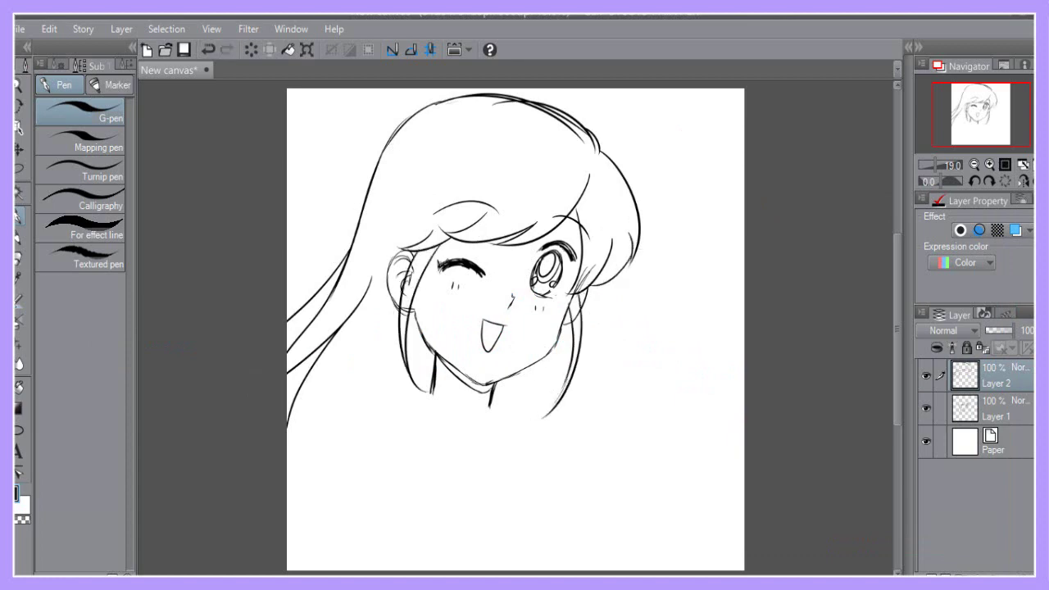
# Step: Sketch a hand making a V sign beside the chin, with two raised fingers, folded fingers and wrist
pyautogui.moveTo(344, 336)
pyautogui.mouseDown()
pyautogui.moveTo(360, 473)
pyautogui.moveTo(375, 451)
pyautogui.mouseUp()
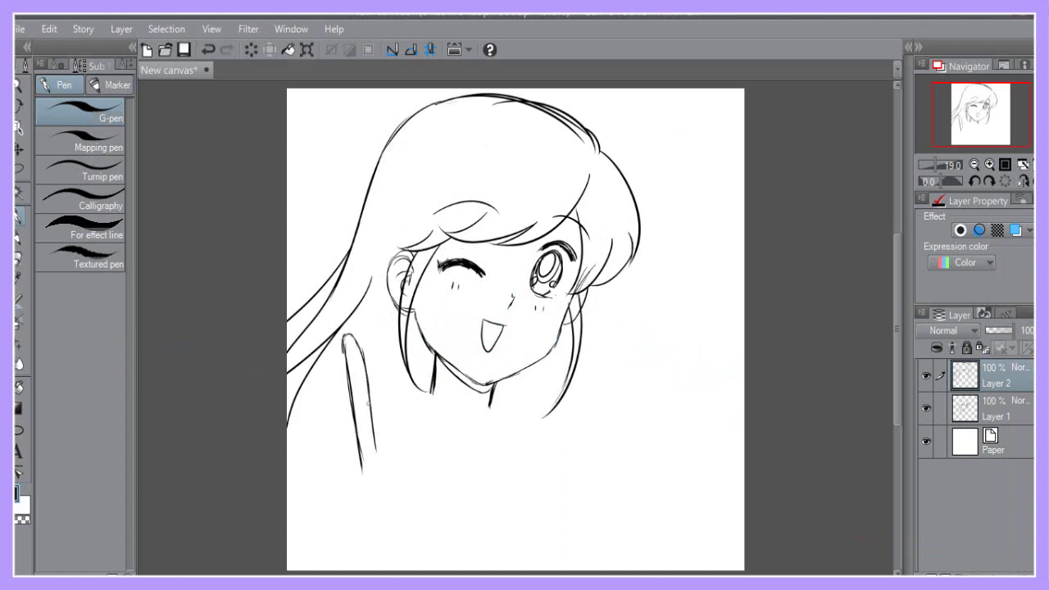
pyautogui.moveTo(366, 369)
pyautogui.mouseDown()
pyautogui.moveTo(381, 457)
pyautogui.moveTo(387, 449)
pyautogui.mouseUp()
pyautogui.moveTo(396, 329)
pyautogui.mouseDown()
pyautogui.moveTo(385, 448)
pyautogui.moveTo(404, 403)
pyautogui.moveTo(405, 443)
pyautogui.mouseUp()
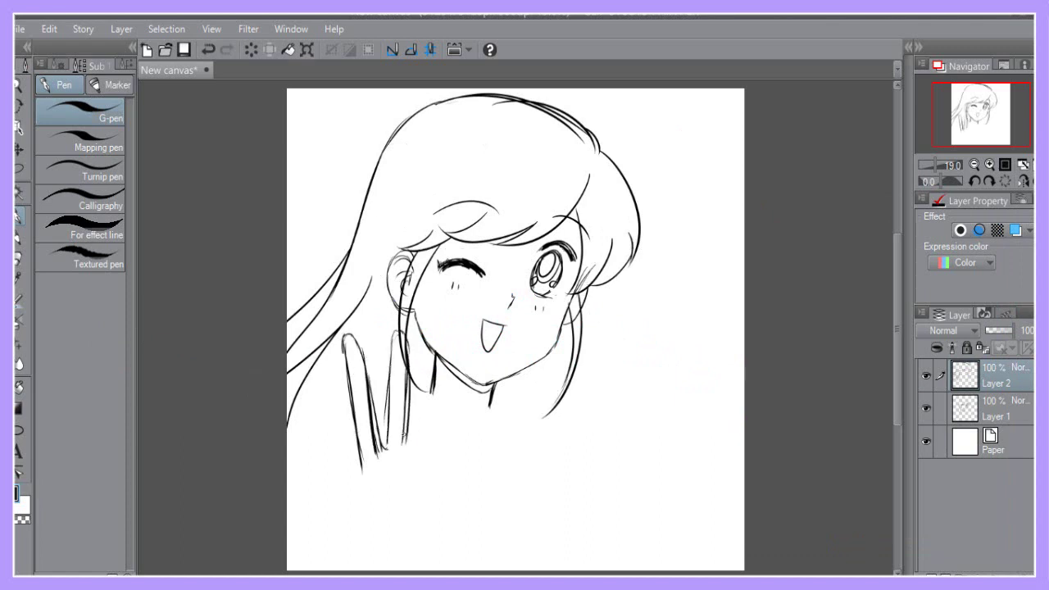
pyautogui.moveTo(338, 475); pyautogui.dragTo(367, 510)
pyautogui.moveTo(344, 482); pyautogui.dragTo(377, 520)
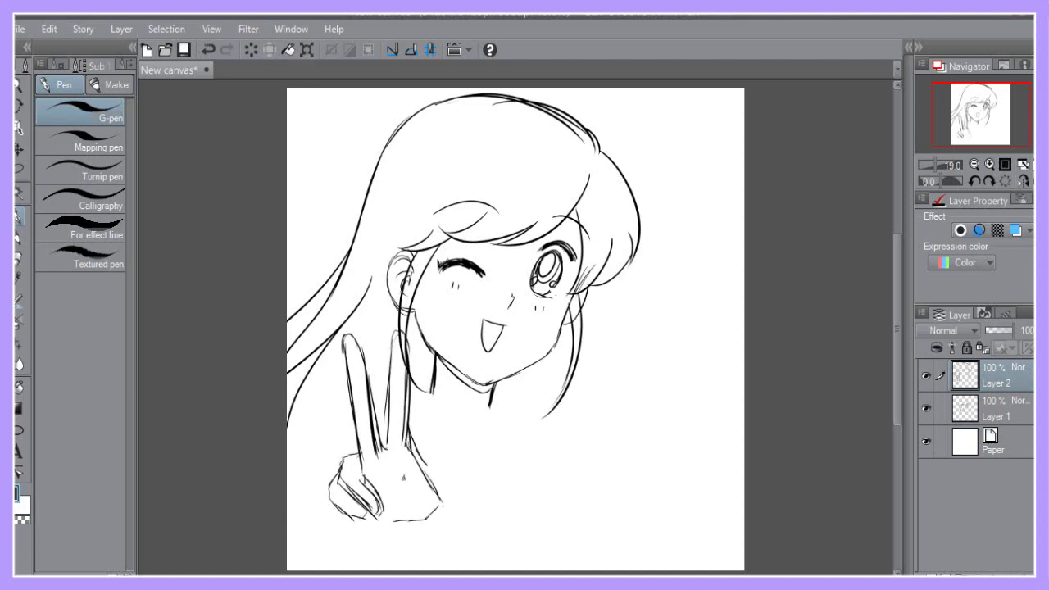
pyautogui.moveTo(379, 538); pyautogui.dragTo(426, 527)
# Step: Lasso the V-sign hand and transform it so it tilts outward away from the face
pyautogui.hotkey('ctrl', '-')
pyautogui.hotkey('ctrl', '-')
pyautogui.press('m')
pyautogui.moveTo(450, 362); pyautogui.dragTo(416, 373)
pyautogui.hotkey('ctrl', 't')
pyautogui.press('Return')
pyautogui.moveTo(377, 438)
pyautogui.mouseDown()
pyautogui.moveTo(479, 467)
pyautogui.moveTo(377, 438)
pyautogui.mouseUp()
pyautogui.hotkey('ctrl', 't')
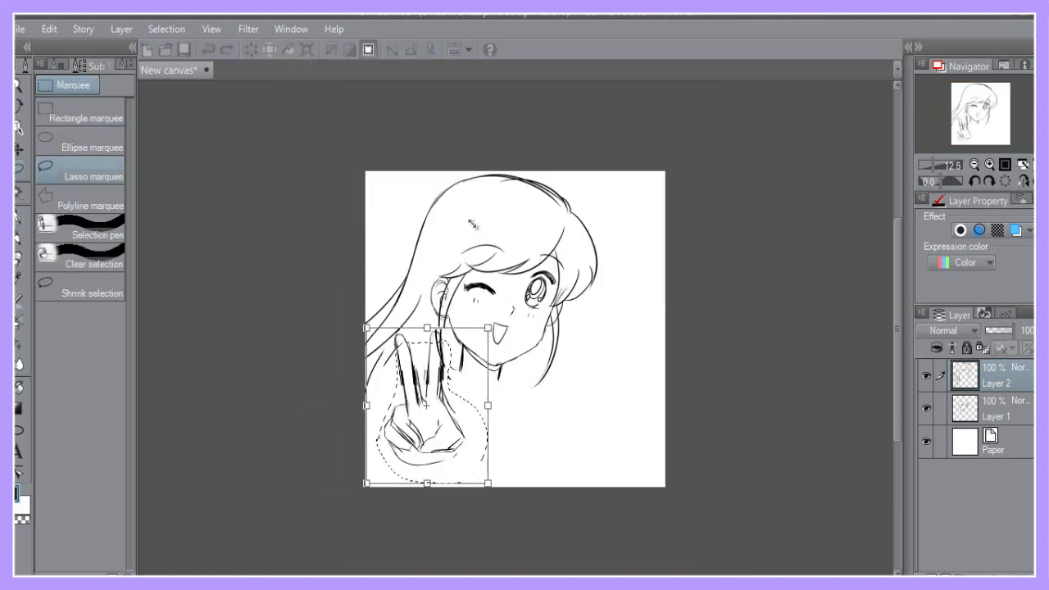
pyautogui.moveTo(426, 406); pyautogui.dragTo(424, 402)
pyautogui.moveTo(500, 320); pyautogui.dragTo(484, 307)
pyautogui.press('Return')
pyautogui.hotkey('ctrl', 'd')
pyautogui.press('p')
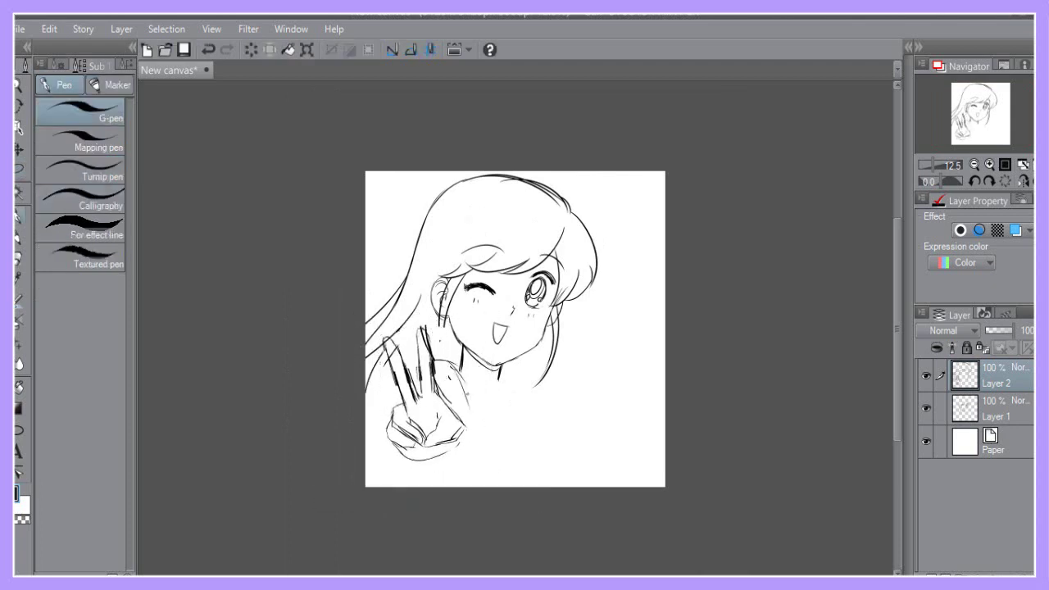
# Step: Merge the hair layer into the face layer and scale the whole sketch down toward the canvas's upper middle
pyautogui.hotkey('ctrl', 'e')
pyautogui.press('m')
pyautogui.hotkey('ctrl', 't')
pyautogui.moveTo(365, 486); pyautogui.dragTo(438, 409)
pyautogui.moveTo(501, 217); pyautogui.dragTo(473, 225)
pyautogui.press('Return')
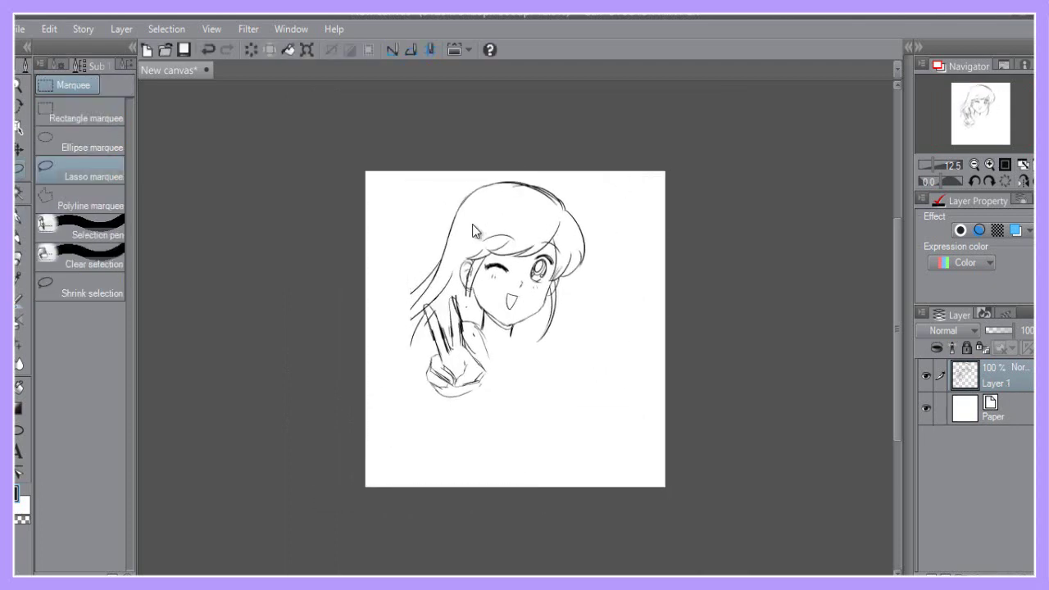
# Step: Sketch the choker, the V-shaped jacket opening and the outer line of the lowered arm
pyautogui.press('p')
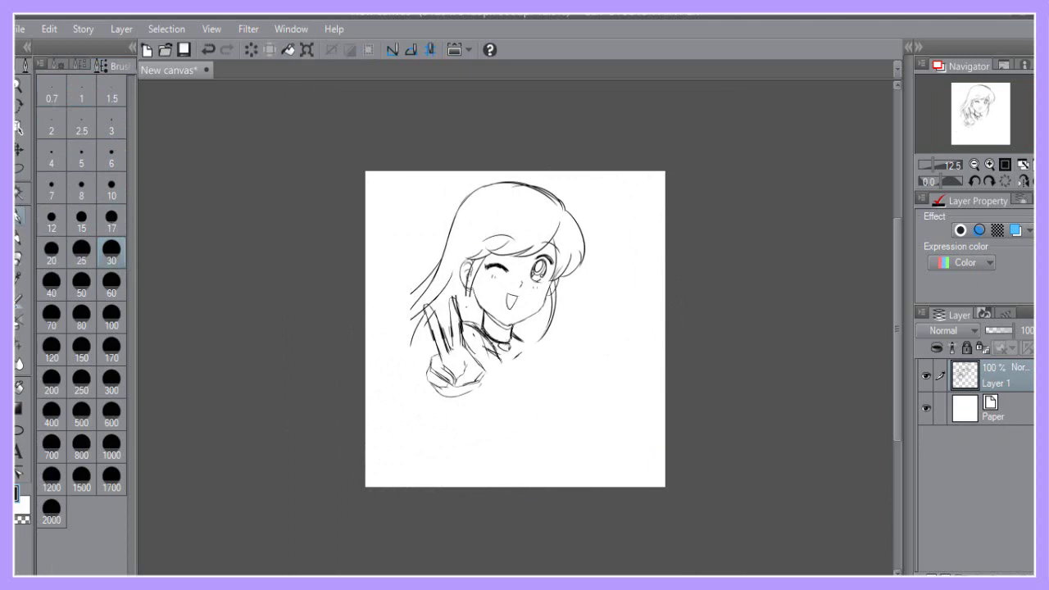
pyautogui.moveTo(463, 321); pyautogui.dragTo(514, 395)
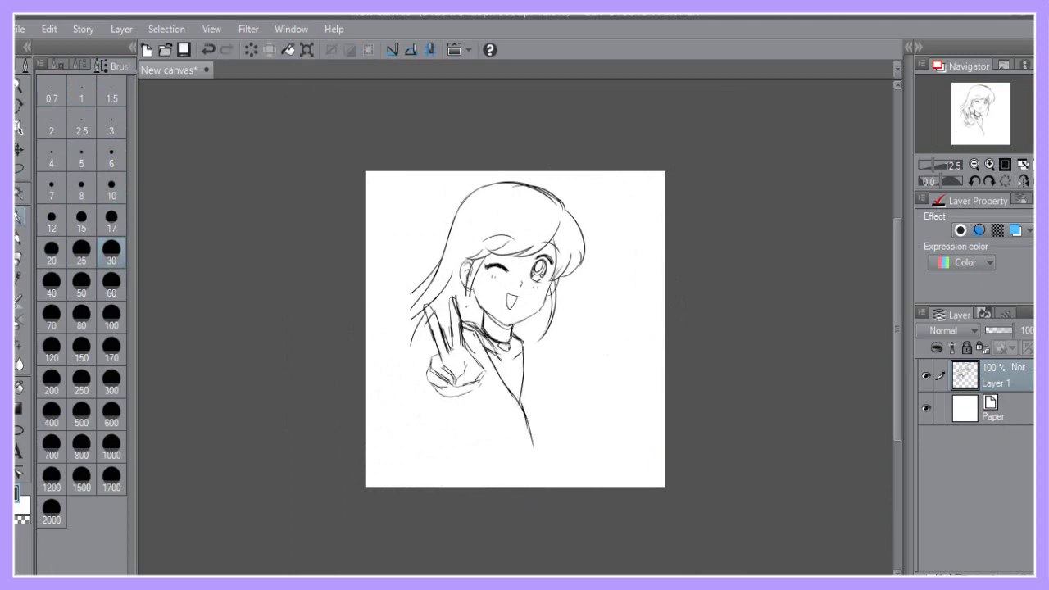
pyautogui.moveTo(568, 367); pyautogui.dragTo(631, 476)
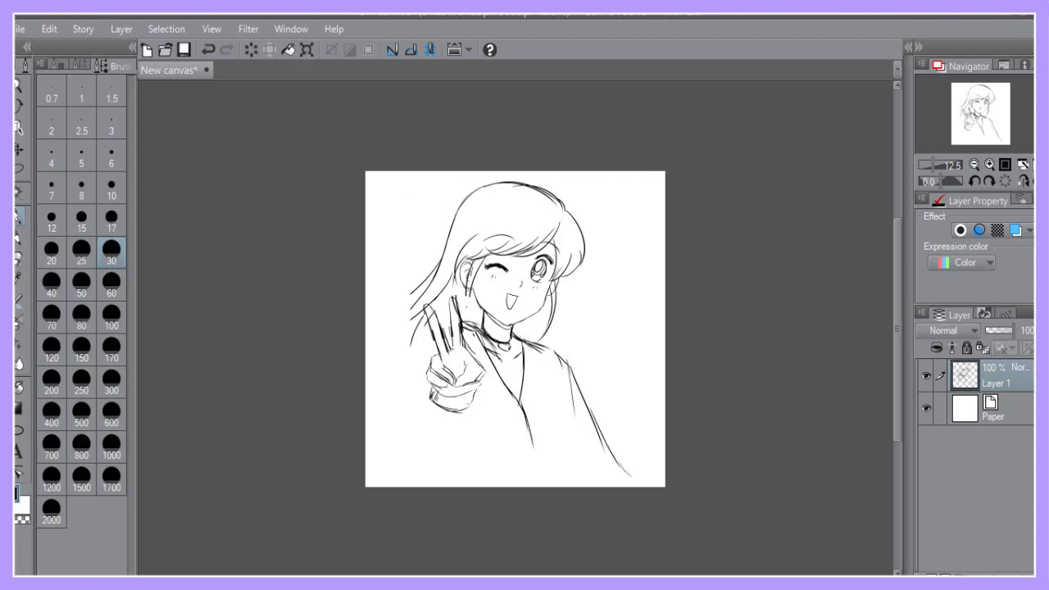
# Step: Select the nose and move it slightly downward on the face
pyautogui.press('m')
pyautogui.moveTo(518, 272); pyautogui.dragTo(517, 274)
pyautogui.hotkey('ctrl', 't')
pyautogui.hotkey('ctrl', '+')
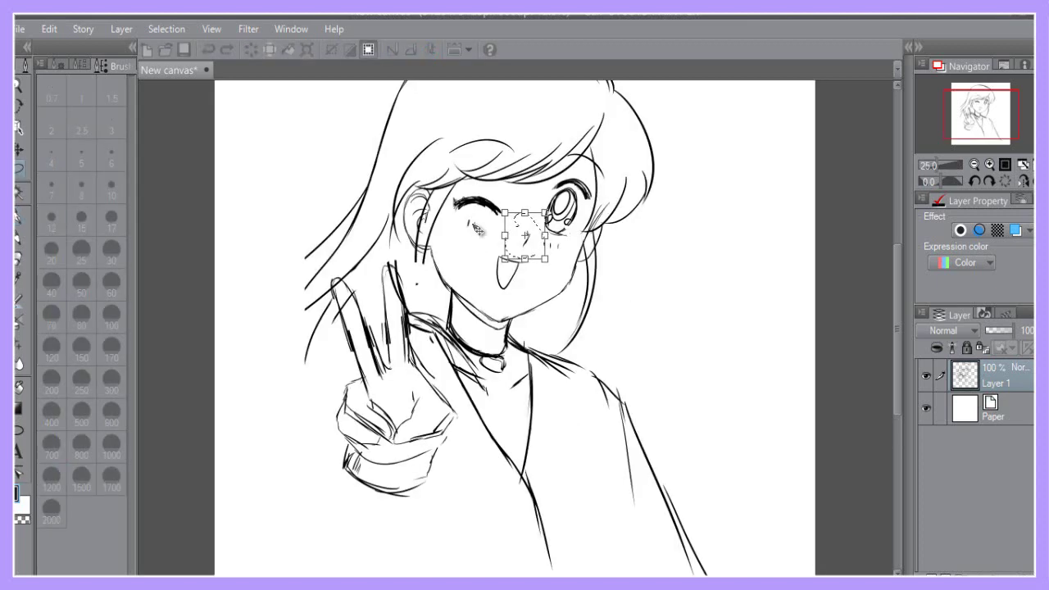
pyautogui.moveTo(525, 236); pyautogui.dragTo(526, 242)
pyautogui.press('Return')
pyautogui.hotkey('ctrl', 'd')
pyautogui.hotkey('ctrl', '-')
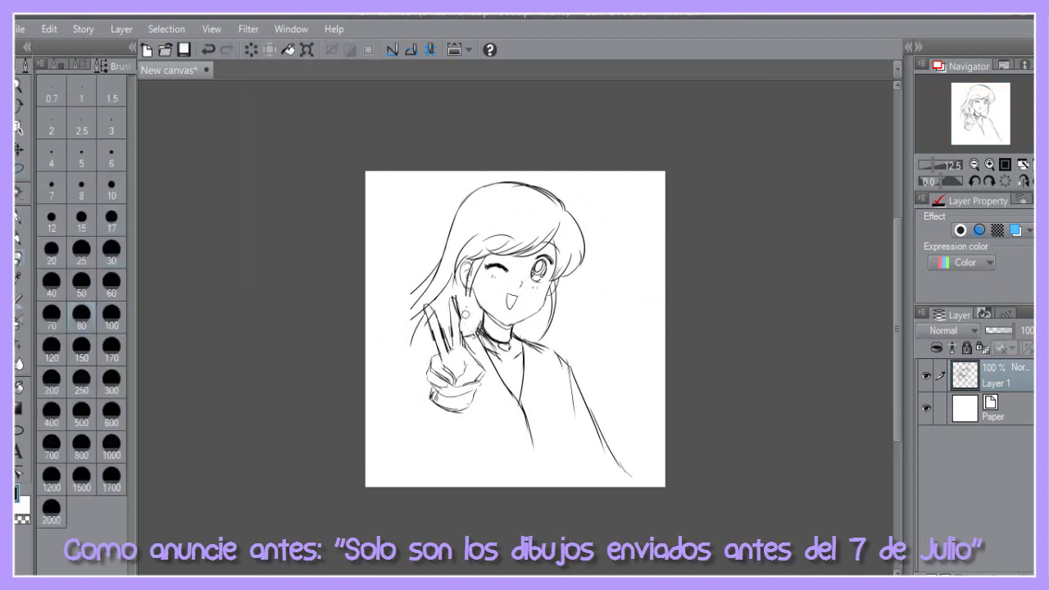
# Step: Rework the jacket lapel and sketch the raised arm's sleeve and the waistband across the torso
pyautogui.moveTo(474, 335); pyautogui.dragTo(513, 401)
pyautogui.moveTo(432, 349); pyautogui.dragTo(403, 452)
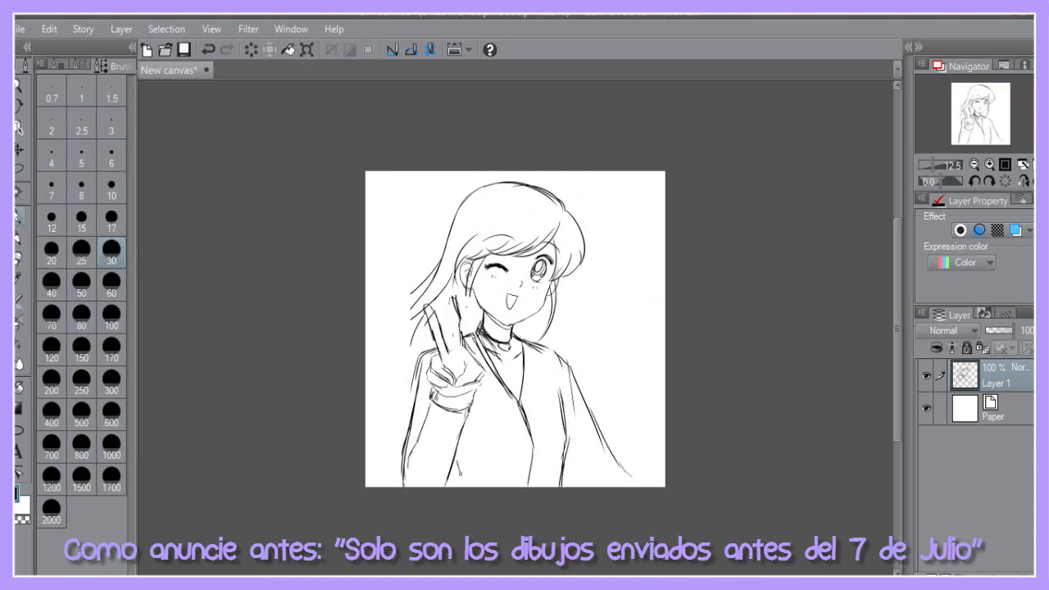
pyautogui.moveTo(483, 452); pyautogui.dragTo(531, 445)
pyautogui.moveTo(535, 445); pyautogui.dragTo(567, 443)
pyautogui.moveTo(473, 485); pyautogui.dragTo(560, 477)
pyautogui.moveTo(422, 365); pyautogui.dragTo(403, 428)
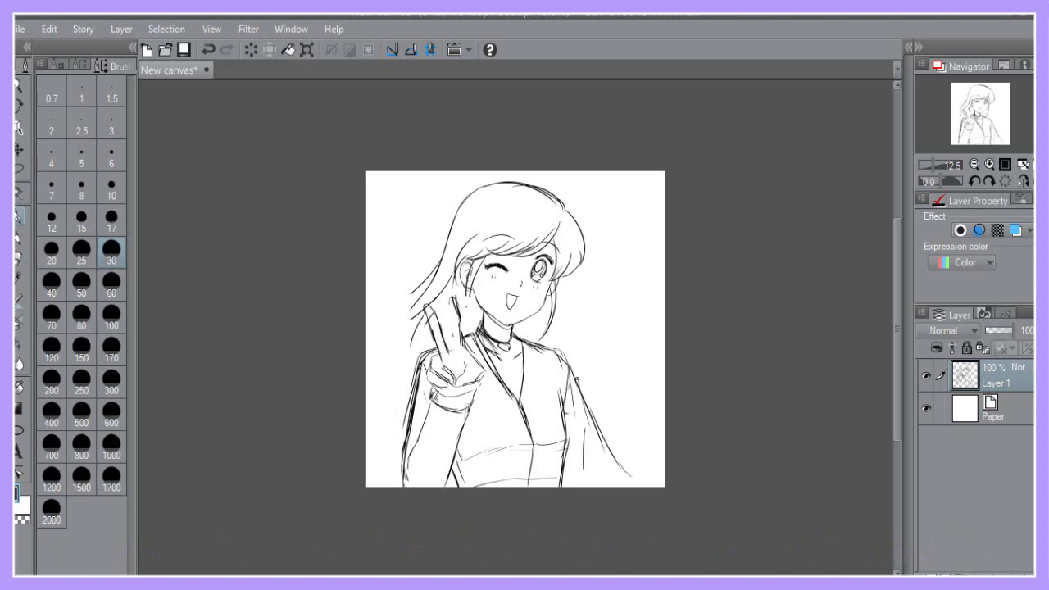
# Step: Strengthen the lowered arm's outer line and extend it to the canvas's bottom edge
pyautogui.moveTo(576, 383); pyautogui.dragTo(617, 473)
pyautogui.moveTo(614, 464); pyautogui.dragTo(638, 487)
pyautogui.moveTo(566, 469); pyautogui.dragTo(577, 486)
# Step: Sketch the long flowing hair strands down both sides of the body
pyautogui.moveTo(429, 287); pyautogui.dragTo(366, 389)
pyautogui.moveTo(435, 269)
pyautogui.mouseDown()
pyautogui.moveTo(377, 316)
pyautogui.moveTo(377, 416)
pyautogui.mouseUp()
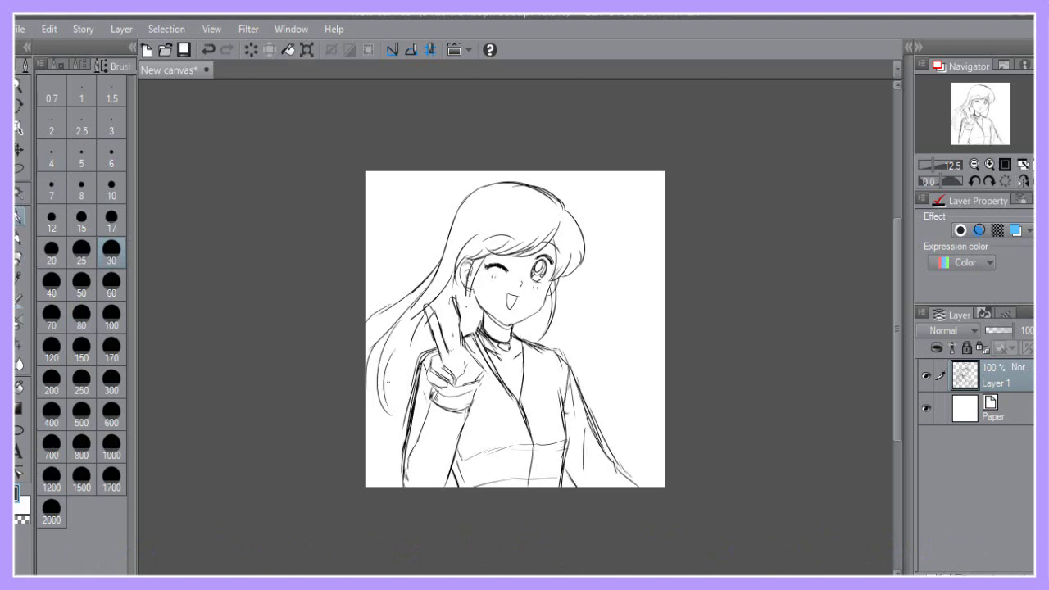
pyautogui.moveTo(397, 325); pyautogui.dragTo(404, 419)
pyautogui.moveTo(381, 371)
pyautogui.mouseDown()
pyautogui.moveTo(366, 408)
pyautogui.moveTo(399, 449)
pyautogui.mouseUp()
pyautogui.moveTo(387, 400); pyautogui.dragTo(402, 435)
pyautogui.moveTo(563, 286); pyautogui.dragTo(631, 399)
pyautogui.moveTo(556, 281); pyautogui.dragTo(646, 431)
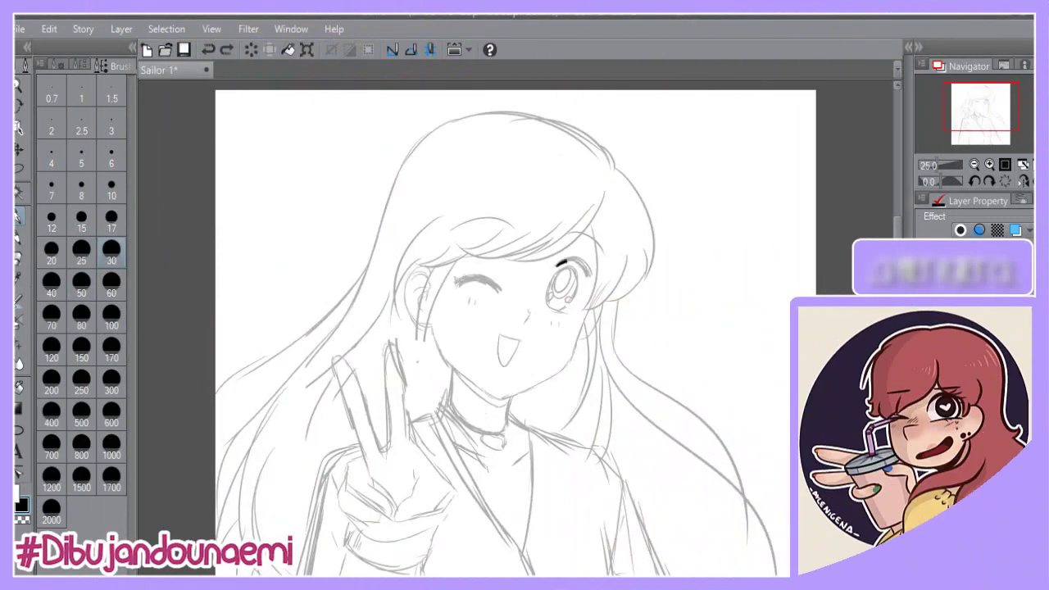
# Step: Ink the open eye's upper lash line and iris in clean black over the faded sketch
pyautogui.moveTo(556, 264)
pyautogui.mouseDown()
pyautogui.moveTo(589, 275)
pyautogui.moveTo(614, 260)
pyautogui.moveTo(620, 240)
pyautogui.moveTo(569, 295)
pyautogui.mouseUp()
pyautogui.hotkey('ctrl', '+')
pyautogui.hotkey('ctrl', 'z')
pyautogui.hotkey('ctrl', 'z')
pyautogui.hotkey('ctrl', 'z')
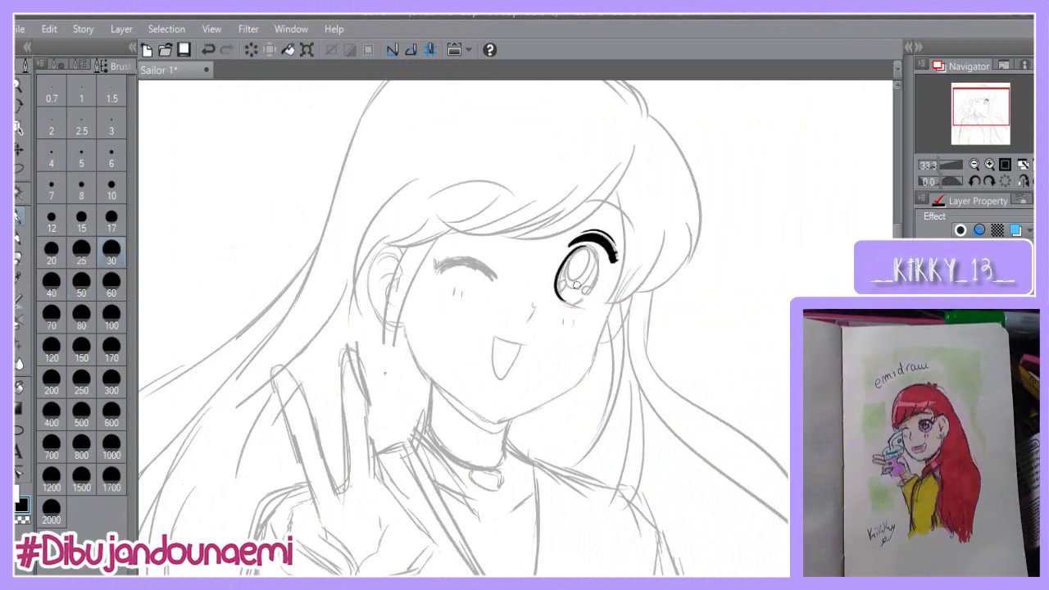
pyautogui.moveTo(588, 246); pyautogui.dragTo(563, 298)
pyautogui.moveTo(585, 248); pyautogui.dragTo(560, 287)
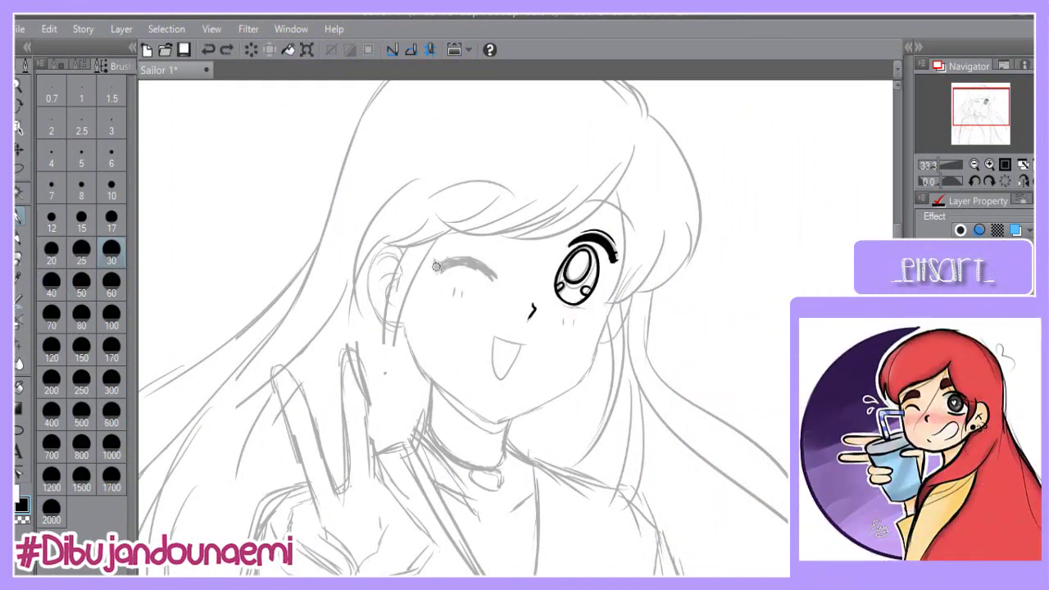
# Step: Ink the winking eye as a thick arc with small outer lashes
pyautogui.moveTo(436, 265)
pyautogui.mouseDown()
pyautogui.moveTo(495, 275)
pyautogui.moveTo(487, 271)
pyautogui.mouseUp()
pyautogui.hotkey('ctrl', 'z')
pyautogui.moveTo(431, 261); pyautogui.dragTo(438, 270)
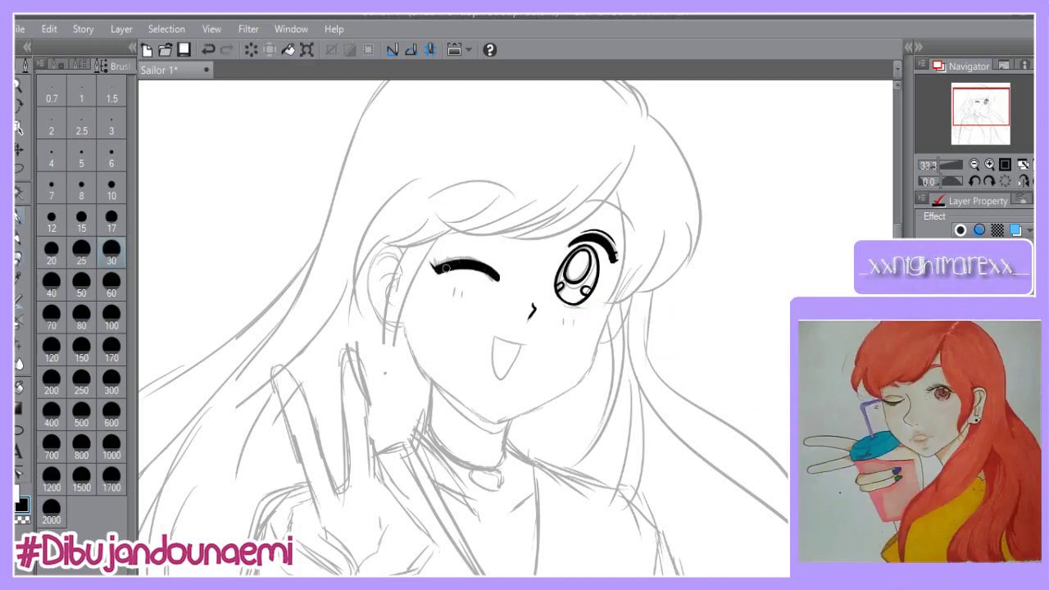
# Step: Ink both eyebrows as thin arcs following the sketch
pyautogui.moveTo(433, 201); pyautogui.dragTo(518, 200)
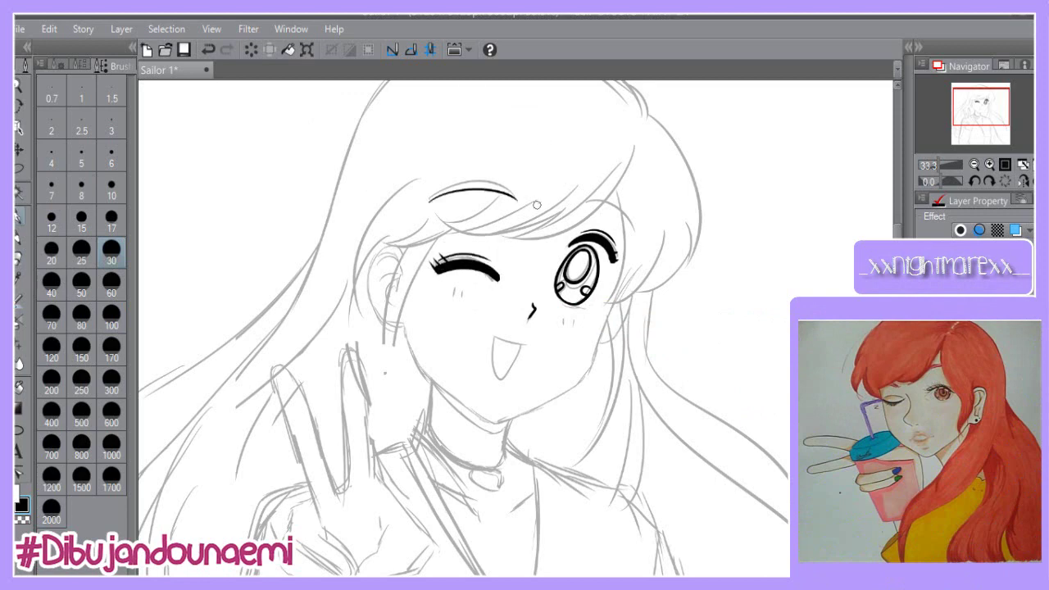
pyautogui.moveTo(591, 202); pyautogui.dragTo(642, 237)
pyautogui.hotkey('ctrl', 'z')
pyautogui.hotkey('ctrl', 'z')
pyautogui.moveTo(587, 202)
pyautogui.mouseDown()
pyautogui.moveTo(644, 236)
pyautogui.moveTo(635, 235)
pyautogui.mouseUp()
# Step: Ink the triangular open mouth over the sketch
pyautogui.moveTo(493, 337)
pyautogui.mouseDown()
pyautogui.moveTo(522, 347)
pyautogui.moveTo(501, 380)
pyautogui.mouseUp()
pyautogui.hotkey('ctrl', 'z')
pyautogui.hotkey('ctrl', 'z')
pyautogui.hotkey('ctrl', 'z')
pyautogui.hotkey('ctrl', 'z')
pyautogui.moveTo(522, 346); pyautogui.dragTo(501, 379)
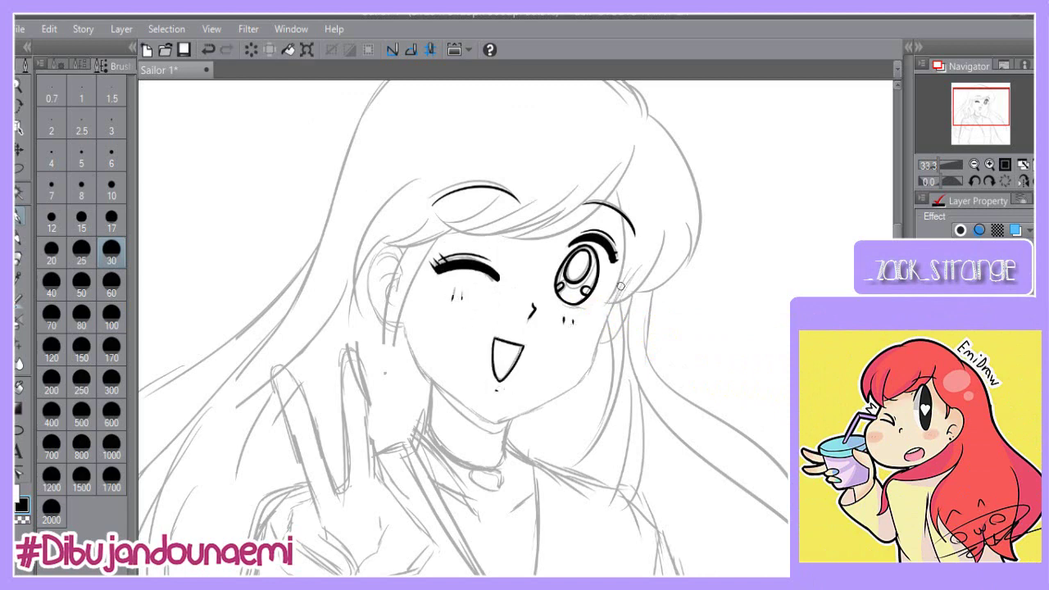
# Step: Lasso the inked open eye, enlarge it slightly and shift it toward the nose
pyautogui.moveTo(562, 300)
pyautogui.mouseDown()
pyautogui.moveTo(590, 307)
pyautogui.moveTo(532, 269)
pyautogui.mouseUp()
pyautogui.press('m')
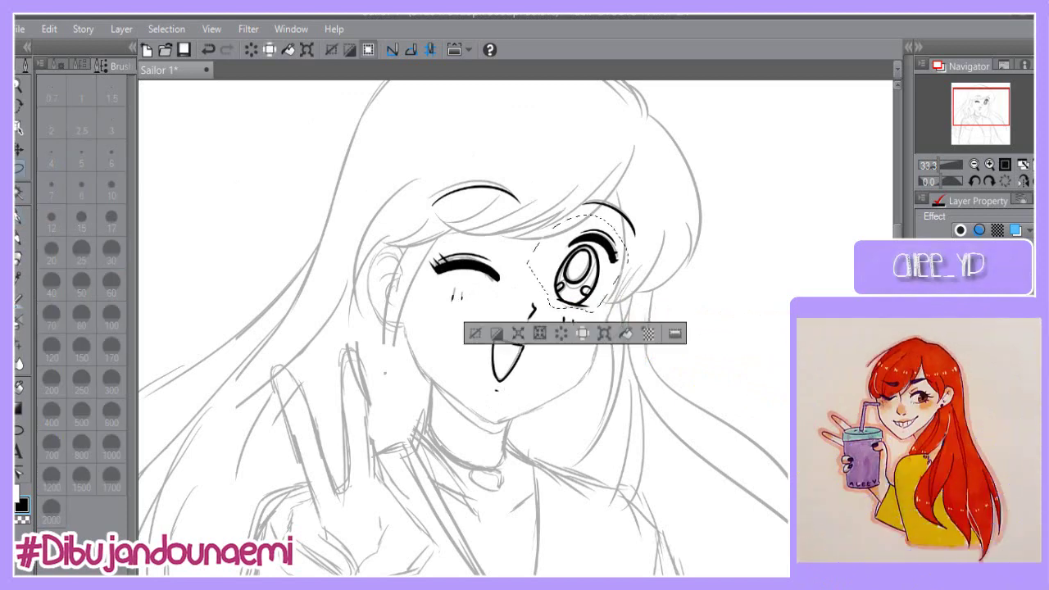
pyautogui.hotkey('ctrl', 't')
pyautogui.moveTo(629, 312); pyautogui.dragTo(636, 321)
pyautogui.moveTo(584, 273); pyautogui.dragTo(574, 275)
pyautogui.press('Return')
pyautogui.hotkey('ctrl', 'd')
# Step: Try to ink the cheek and jaw line below the open eye down to the chin with the pen
pyautogui.press('p')
pyautogui.moveTo(614, 302); pyautogui.dragTo(571, 384)
pyautogui.hotkey('ctrl', 'z')
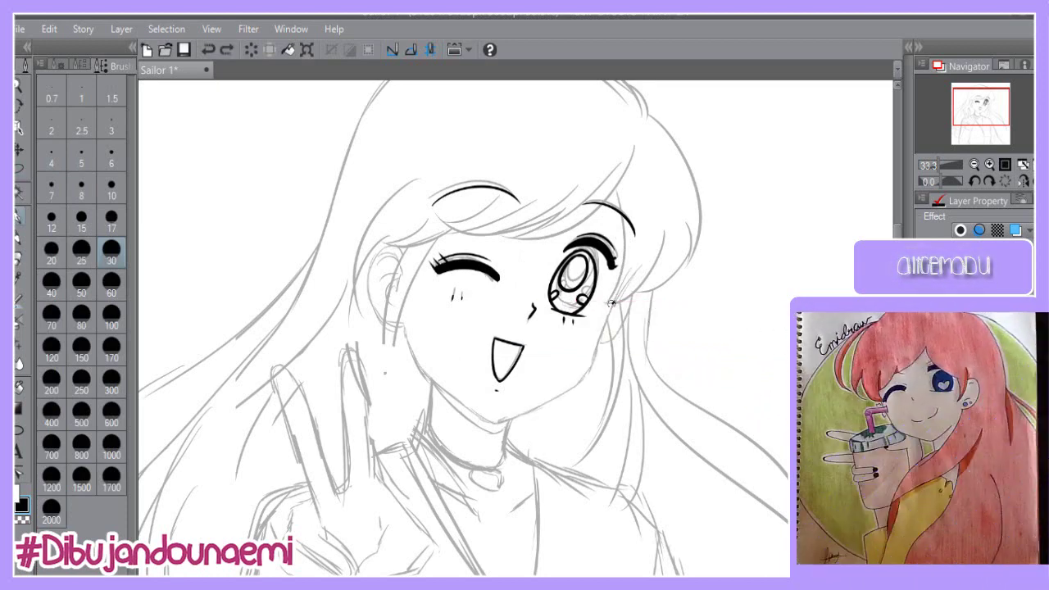
pyautogui.moveTo(613, 301)
pyautogui.mouseDown()
pyautogui.moveTo(584, 371)
pyautogui.moveTo(495, 418)
pyautogui.mouseUp()
pyautogui.hotkey('ctrl', 'z')
pyautogui.moveTo(593, 358); pyautogui.dragTo(491, 422)
pyautogui.hotkey('ctrl', 'z')
pyautogui.moveTo(594, 354)
pyautogui.mouseDown()
pyautogui.moveTo(539, 399)
pyautogui.moveTo(492, 418)
pyautogui.mouseUp()
pyautogui.hotkey('ctrl', 'z')
pyautogui.hotkey('ctrl', 'z')
pyautogui.moveTo(596, 350)
pyautogui.mouseDown()
pyautogui.moveTo(530, 408)
pyautogui.moveTo(492, 422)
pyautogui.moveTo(499, 411)
pyautogui.mouseUp()
pyautogui.hotkey('ctrl', 'z')
pyautogui.hotkey('ctrl', 'z')
pyautogui.moveTo(595, 351); pyautogui.dragTo(489, 417)
pyautogui.moveTo(408, 319)
pyautogui.mouseDown()
pyautogui.moveTo(416, 351)
pyautogui.moveTo(485, 416)
pyautogui.mouseUp()
pyautogui.hotkey('ctrl', 'z')
pyautogui.hotkey('ctrl', 'z')
pyautogui.hotkey('ctrl', 'z')
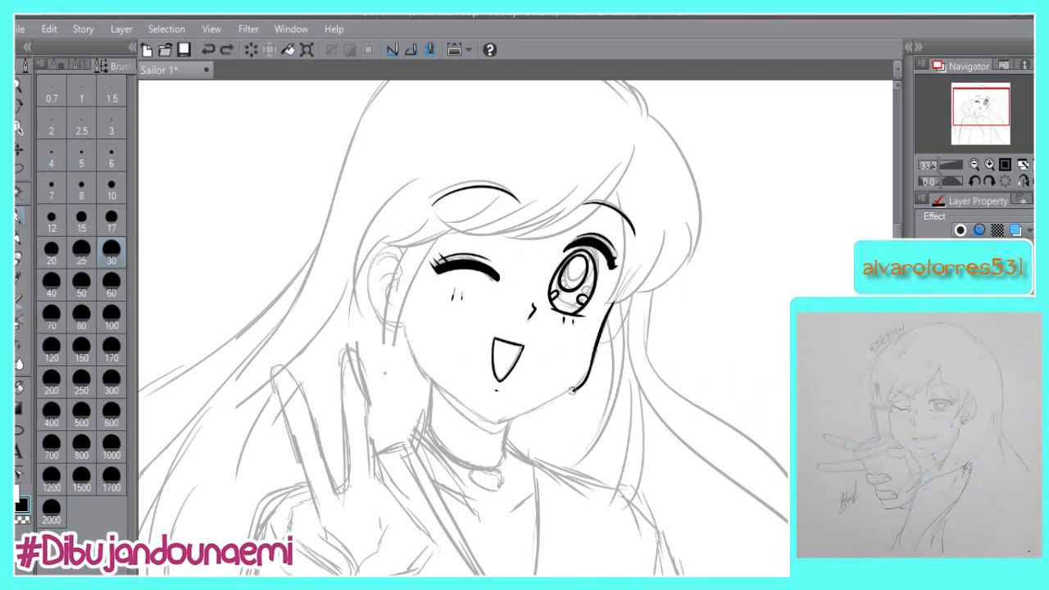
pyautogui.hotkey('ctrl', 'z')
pyautogui.moveTo(596, 351); pyautogui.dragTo(496, 420)
pyautogui.hotkey('ctrl', 'z')
pyautogui.moveTo(594, 354); pyautogui.dragTo(493, 417)
pyautogui.hotkey('ctrl', 'z')
pyautogui.moveTo(599, 346); pyautogui.dragTo(494, 423)
pyautogui.hotkey('ctrl', 'z')
pyautogui.moveTo(595, 353); pyautogui.dragTo(509, 410)
pyautogui.hotkey('ctrl', 'z')
pyautogui.moveTo(595, 352); pyautogui.dragTo(494, 419)
pyautogui.hotkey('ctrl', 'z')
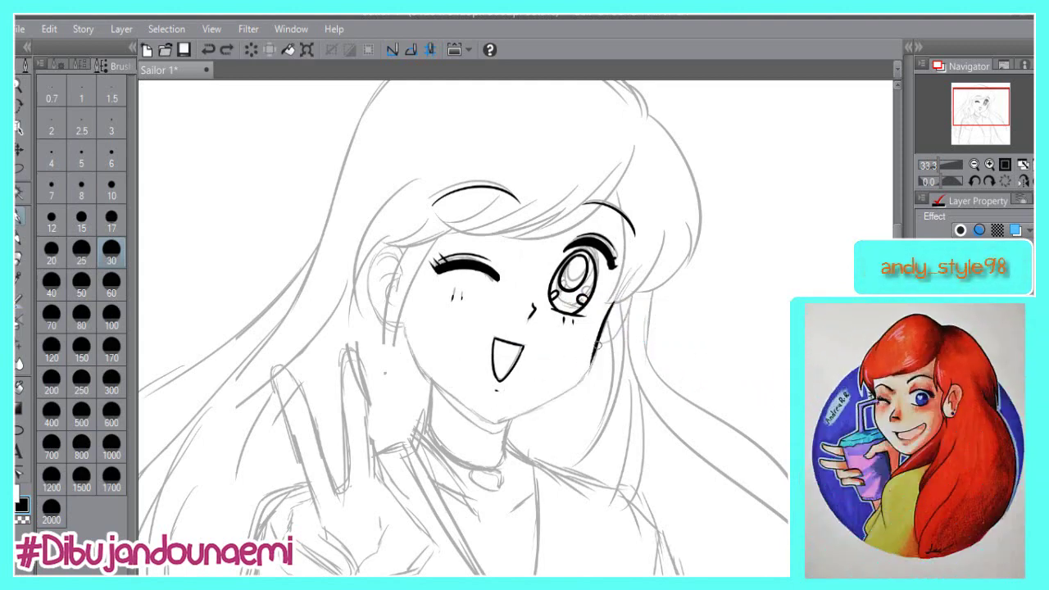
pyautogui.moveTo(595, 355); pyautogui.dragTo(500, 422)
pyautogui.hotkey('ctrl', 'z')
# Step: Ink both sides of the jaw meeting at the pointed chin, plus the neck lines and ear outlines
pyautogui.moveTo(597, 348); pyautogui.dragTo(490, 426)
pyautogui.moveTo(409, 339)
pyautogui.mouseDown()
pyautogui.moveTo(501, 424)
pyautogui.moveTo(416, 355)
pyautogui.moveTo(496, 422)
pyautogui.moveTo(502, 464)
pyautogui.mouseUp()
pyautogui.hotkey('ctrl', 'z')
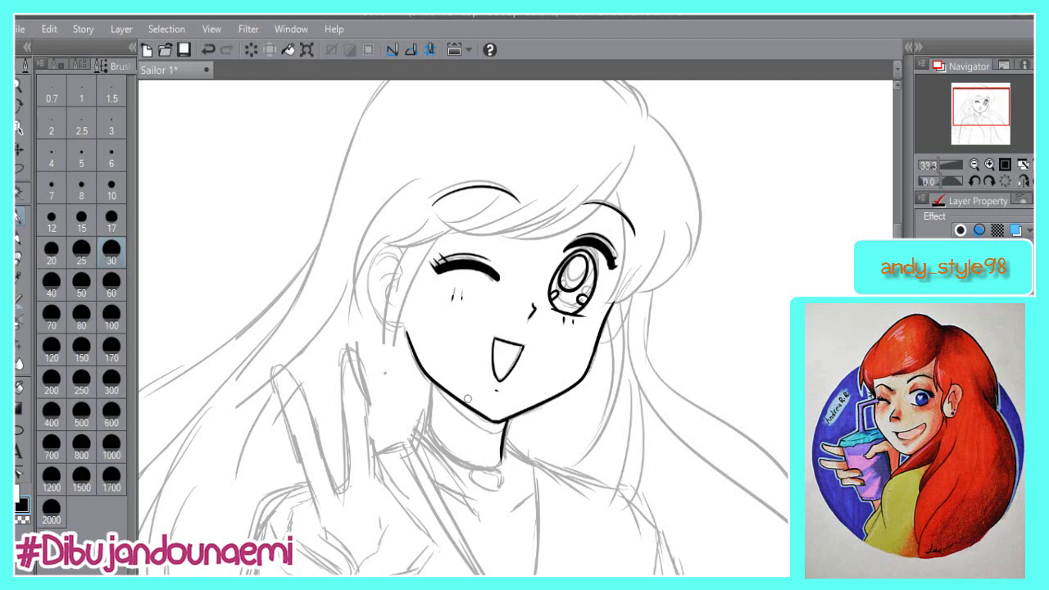
pyautogui.moveTo(434, 378); pyautogui.dragTo(422, 449)
# Step: Ink the collar edges at the base of the neck and the deep V-neckline
pyautogui.scroll(-2, 426, 394)
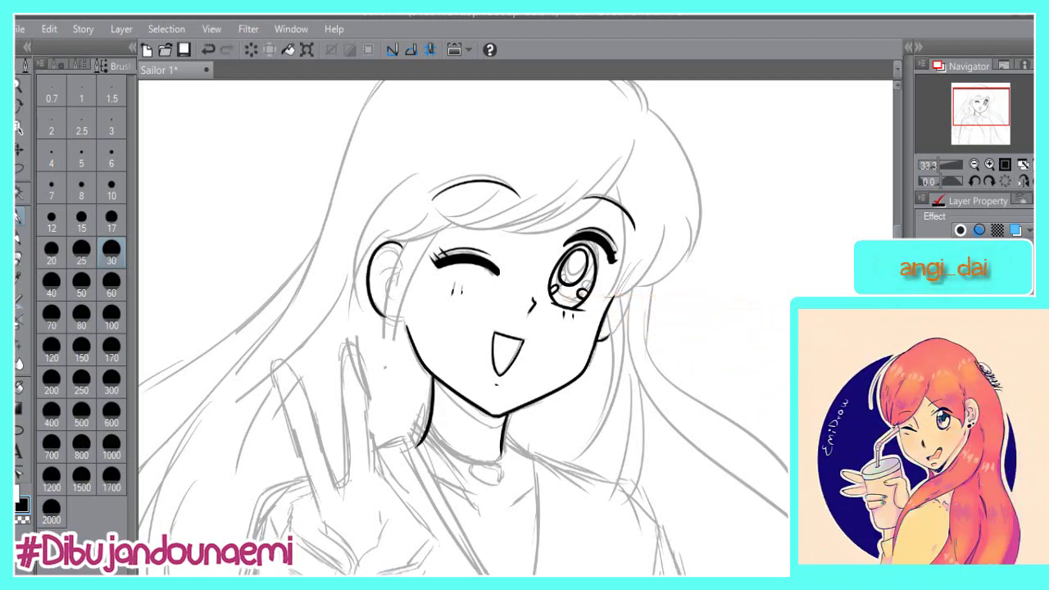
pyautogui.moveTo(375, 373); pyautogui.dragTo(427, 397)
pyautogui.hotkey('ctrl', 'z')
pyautogui.moveTo(374, 373); pyautogui.dragTo(412, 368)
pyautogui.moveTo(412, 369); pyautogui.dragTo(513, 531)
pyautogui.moveTo(504, 364); pyautogui.dragTo(535, 383)
pyautogui.moveTo(536, 379); pyautogui.dragTo(527, 541)
pyautogui.hotkey('ctrl', 'z')
# Step: Ink the shoulders, the outer sleeve lines and both sides of the torso down to the waist
pyautogui.scroll(-5, 527, 524)
pyautogui.moveTo(630, 283); pyautogui.dragTo(620, 538)
pyautogui.moveTo(346, 485); pyautogui.dragTo(364, 538)
pyautogui.moveTo(308, 168)
pyautogui.mouseDown()
pyautogui.moveTo(226, 359)
pyautogui.moveTo(216, 537)
pyautogui.moveTo(222, 514)
pyautogui.moveTo(226, 532)
pyautogui.mouseUp()
pyautogui.hotkey('ctrl', 'z')
pyautogui.hotkey('ctrl', 'z')
pyautogui.moveTo(531, 142); pyautogui.dragTo(785, 490)
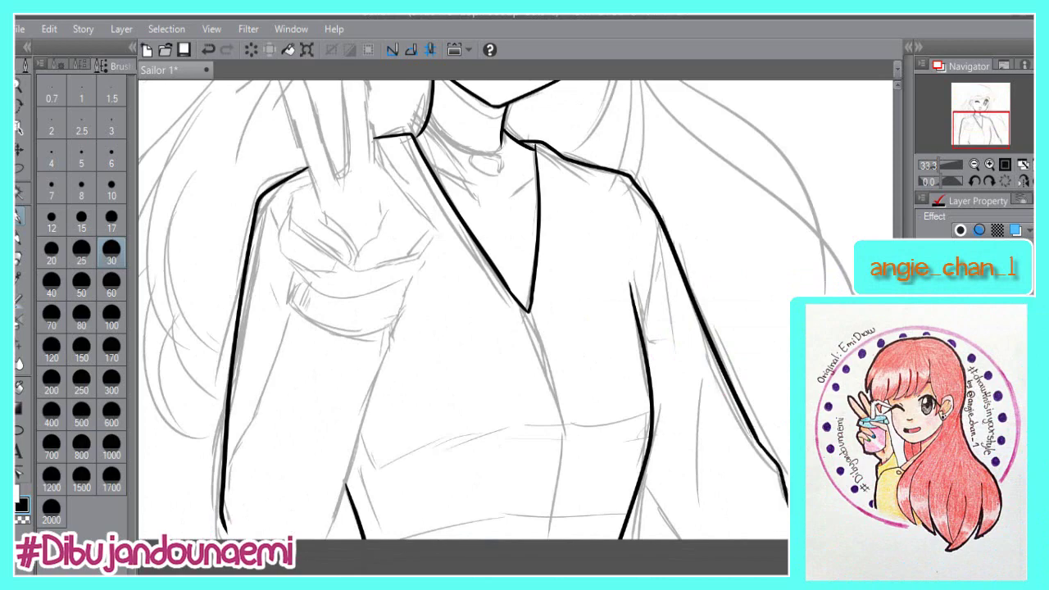
pyautogui.moveTo(646, 469); pyautogui.dragTo(693, 534)
# Step: Ink the raised forearm's sleeve with its curved opening below the hand and the fold at the elbow
pyautogui.scroll(1, 286, 324)
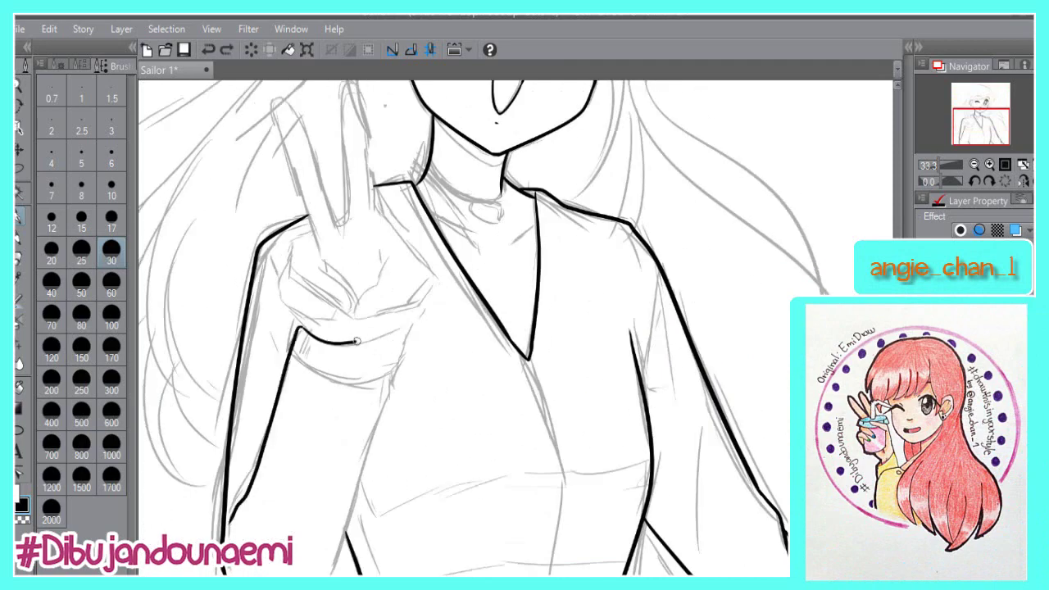
pyautogui.moveTo(297, 332); pyautogui.dragTo(340, 469)
pyautogui.scroll(-2, 344, 426)
pyautogui.moveTo(380, 314); pyautogui.dragTo(330, 438)
pyautogui.scroll(1, 239, 516)
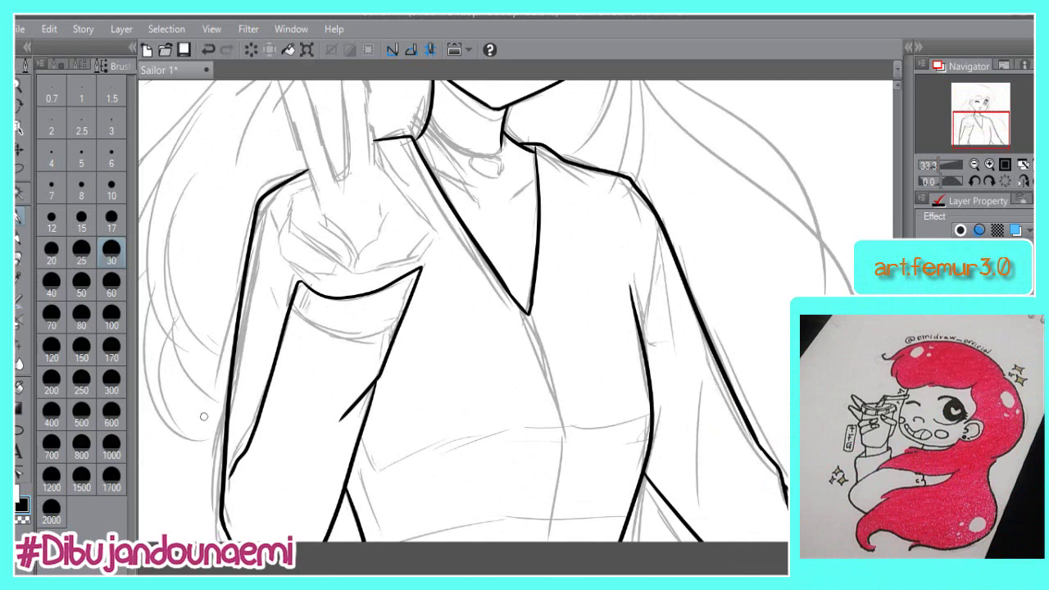
# Step: Try to ink the outline of the V sign's raised finger nearest the face
pyautogui.scroll(3, 204, 417)
pyautogui.moveTo(348, 195); pyautogui.dragTo(347, 331)
pyautogui.hotkey('ctrl', 'z')
pyautogui.hotkey('ctrl', 'z')
pyautogui.moveTo(348, 197)
pyautogui.mouseDown()
pyautogui.moveTo(379, 337)
pyautogui.moveTo(374, 326)
pyautogui.mouseUp()
pyautogui.hotkey('ctrl', 'z')
pyautogui.hotkey('ctrl', 'z')
pyautogui.hotkey('ctrl', 'z')
pyautogui.hotkey('ctrl', 'z')
pyautogui.moveTo(350, 197)
pyautogui.mouseDown()
pyautogui.moveTo(344, 331)
pyautogui.moveTo(368, 324)
pyautogui.mouseUp()
pyautogui.hotkey('ctrl', 'z')
pyautogui.hotkey('ctrl', 'z')
pyautogui.hotkey('ctrl', 'z')
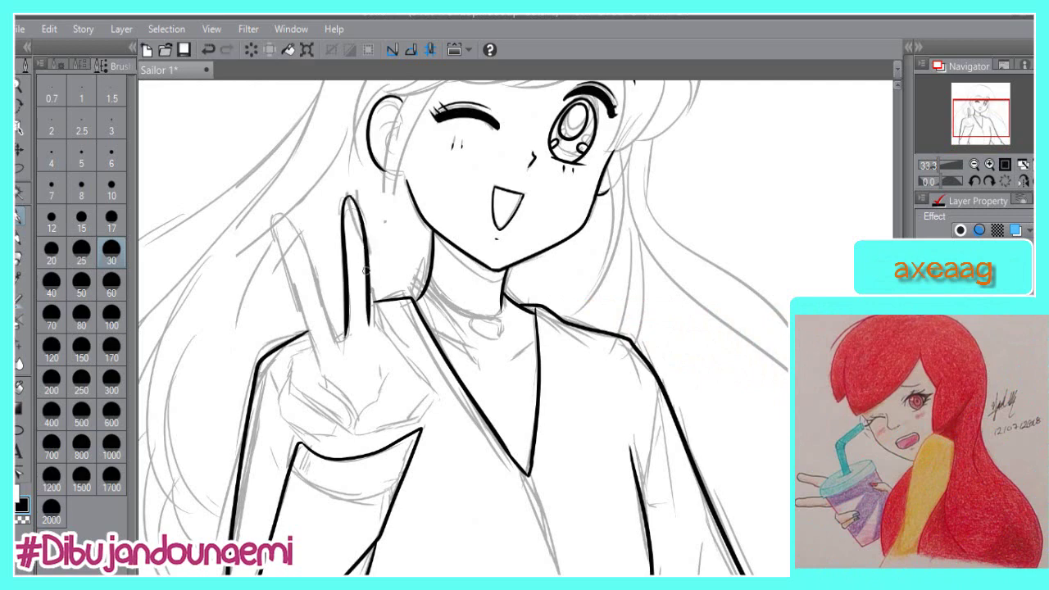
pyautogui.hotkey('ctrl', 'z')
pyautogui.hotkey('ctrl', 'z')
# Step: Ink the V sign's outer finger, the inner edge of the other raised finger and the thumb fold
pyautogui.moveTo(350, 197); pyautogui.dragTo(346, 338)
pyautogui.hotkey('ctrl', 'z')
pyautogui.moveTo(276, 216); pyautogui.dragTo(315, 360)
pyautogui.moveTo(274, 216)
pyautogui.mouseDown()
pyautogui.moveTo(336, 338)
pyautogui.moveTo(347, 335)
pyautogui.moveTo(291, 391)
pyautogui.moveTo(348, 426)
pyautogui.mouseUp()
pyautogui.hotkey('ctrl', 'z')
pyautogui.moveTo(317, 382); pyautogui.dragTo(348, 426)
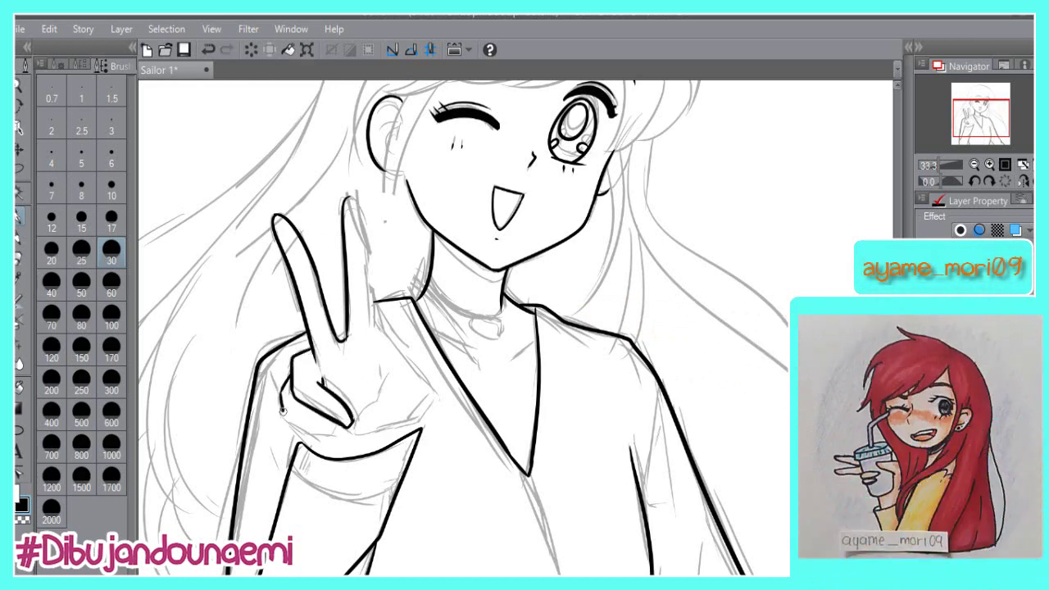
# Step: Ink the folded fingers and palm, and complete the second raised finger down the side of the hand
pyautogui.hotkey('ctrl', 'z')
pyautogui.moveTo(283, 393); pyautogui.dragTo(336, 424)
pyautogui.moveTo(293, 423); pyautogui.dragTo(318, 454)
pyautogui.hotkey('ctrl', 'z')
pyautogui.moveTo(350, 198)
pyautogui.mouseDown()
pyautogui.moveTo(369, 246)
pyautogui.moveTo(372, 324)
pyautogui.moveTo(421, 388)
pyautogui.moveTo(409, 431)
pyautogui.mouseUp()
pyautogui.hotkey('ctrl', 'z')
pyautogui.moveTo(381, 368)
pyautogui.mouseDown()
pyautogui.moveTo(382, 389)
pyautogui.moveTo(351, 427)
pyautogui.mouseUp()
pyautogui.moveTo(350, 431); pyautogui.dragTo(407, 413)
pyautogui.hotkey('ctrl', 'z')
# Step: Ink the front seam below the neckline, the choker with its round pendant and the collarbones
pyautogui.scroll(-3, 306, 458)
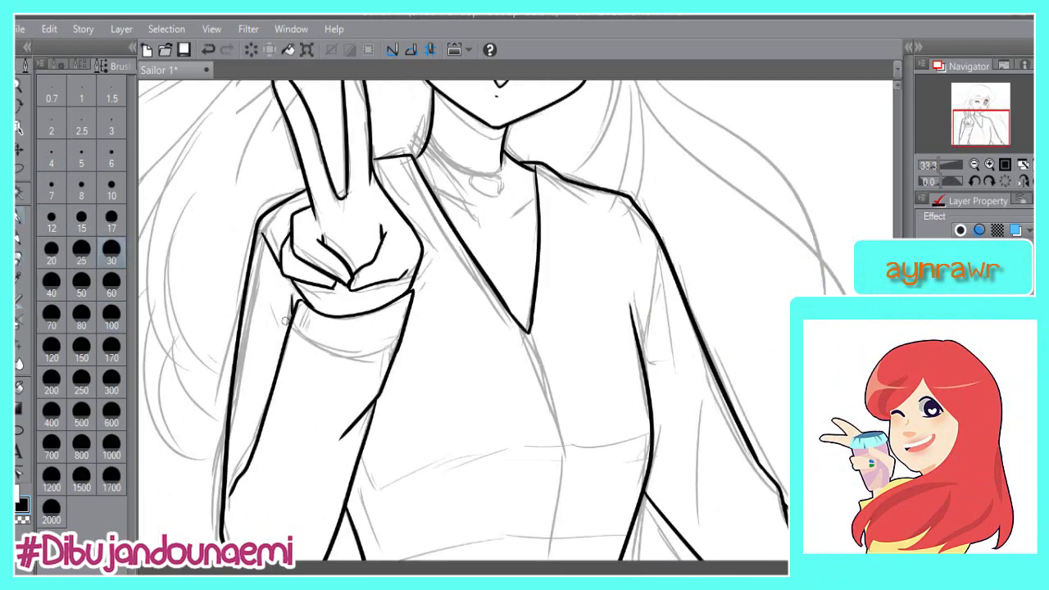
pyautogui.scroll(3, 625, 370)
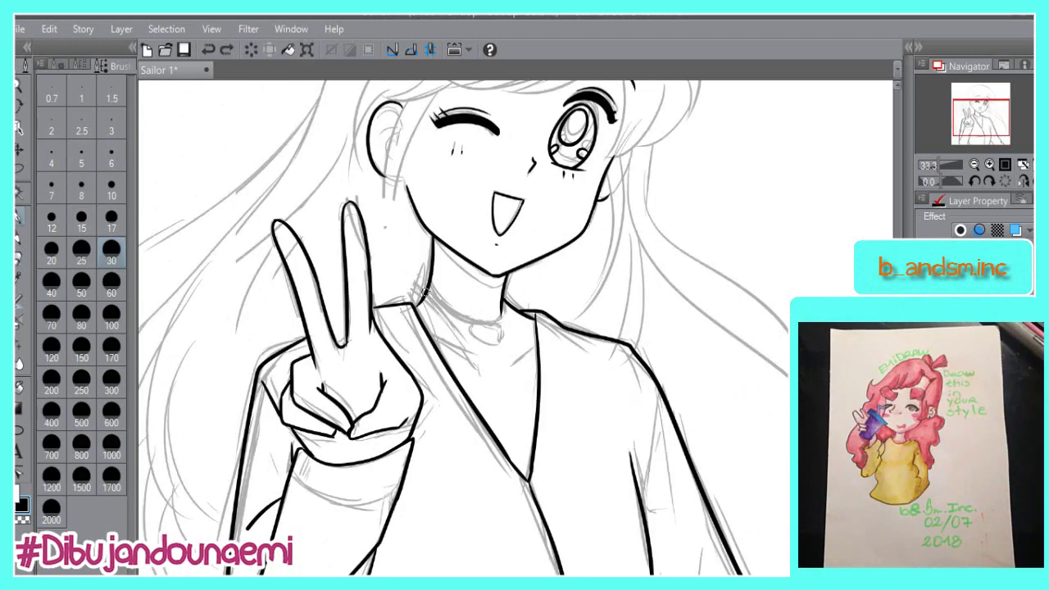
pyautogui.moveTo(428, 285); pyautogui.dragTo(501, 313)
pyautogui.moveTo(480, 324)
pyautogui.mouseDown()
pyautogui.moveTo(478, 338)
pyautogui.moveTo(478, 324)
pyautogui.mouseUp()
pyautogui.moveTo(433, 340); pyautogui.dragTo(489, 364)
# Step: Ink the bangs sweeping across the forehead and over the winking eye's brow
pyautogui.scroll(4, 559, 277)
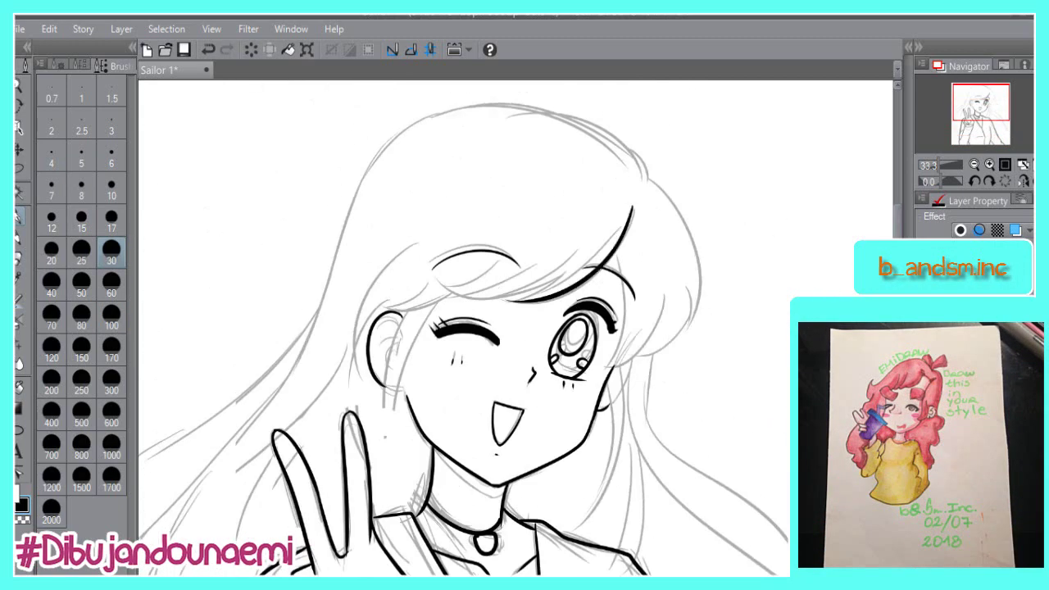
pyautogui.hotkey('ctrl', 'z')
pyautogui.moveTo(595, 252); pyautogui.dragTo(508, 295)
pyautogui.moveTo(565, 283)
pyautogui.mouseDown()
pyautogui.moveTo(454, 293)
pyautogui.moveTo(435, 280)
pyautogui.mouseUp()
pyautogui.hotkey('ctrl', 'z')
pyautogui.moveTo(530, 253)
pyautogui.mouseDown()
pyautogui.moveTo(391, 312)
pyautogui.moveTo(408, 490)
pyautogui.mouseUp()
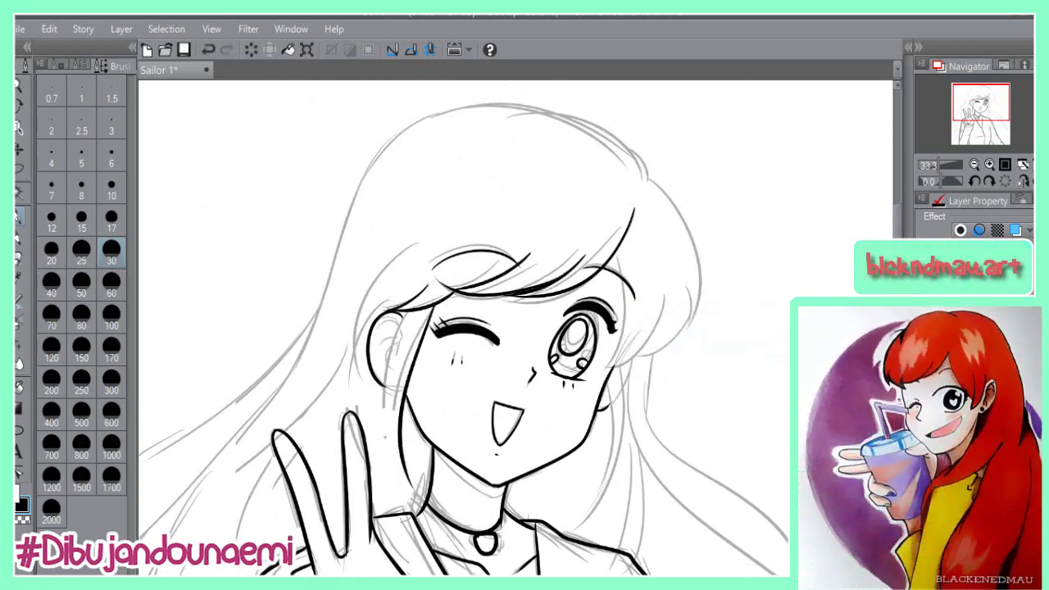
# Step: Ink the side locks framing both cheeks and the hair edges beside the open eye
pyautogui.hotkey('ctrl', 'z')
pyautogui.moveTo(435, 306); pyautogui.dragTo(419, 510)
pyautogui.moveTo(402, 312); pyautogui.dragTo(423, 515)
pyautogui.moveTo(618, 367); pyautogui.dragTo(578, 534)
pyautogui.hotkey('ctrl', 'z')
pyautogui.moveTo(612, 387); pyautogui.dragTo(591, 516)
pyautogui.moveTo(613, 255); pyautogui.dragTo(602, 374)
pyautogui.hotkey('ctrl', 'z')
pyautogui.moveTo(666, 292); pyautogui.dragTo(606, 369)
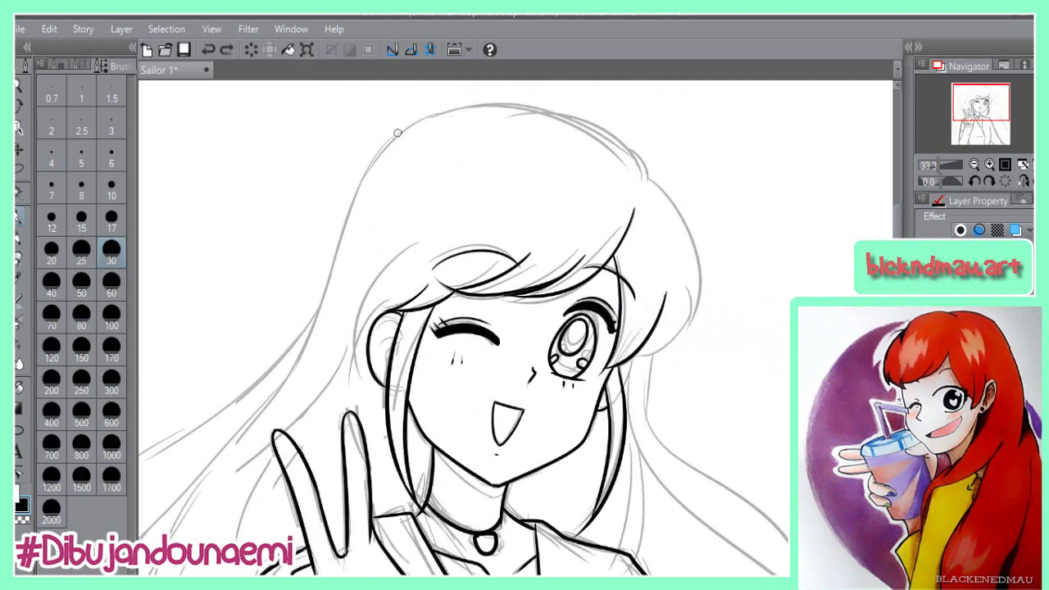
# Step: Ink the curved crown of the hair and the rounded hair volume beside the open eye
pyautogui.moveTo(397, 133); pyautogui.dragTo(650, 169)
pyautogui.hotkey('ctrl', 'z')
pyautogui.moveTo(382, 146)
pyautogui.mouseDown()
pyautogui.moveTo(636, 192)
pyautogui.moveTo(653, 183)
pyautogui.mouseUp()
pyautogui.hotkey('ctrl', 'z')
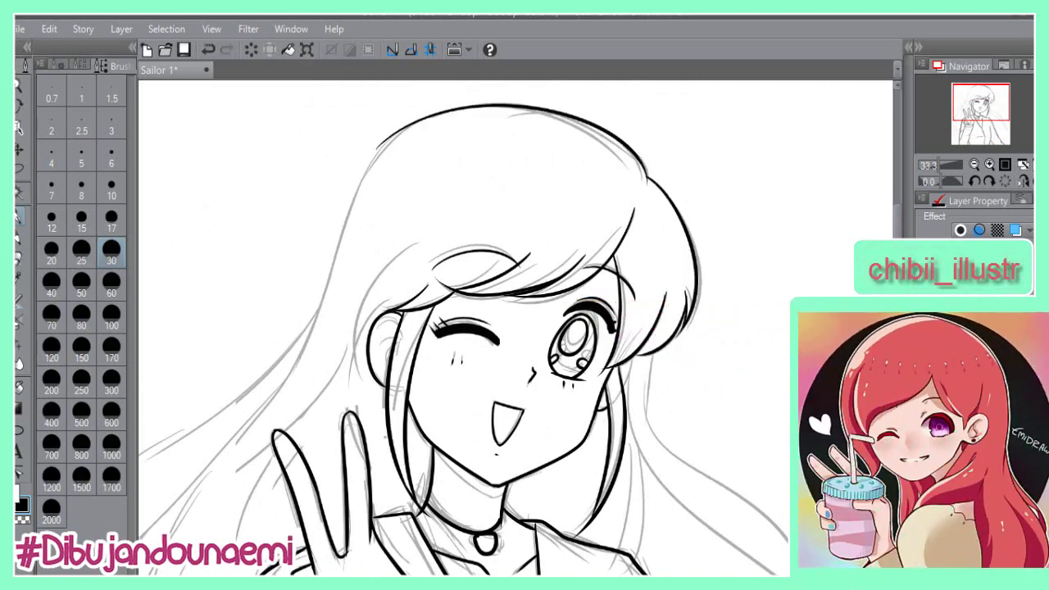
# Step: Ink two long hair strands flowing outward over the shoulder on the open-eye side
pyautogui.scroll(-4, 643, 163)
pyautogui.moveTo(643, 189); pyautogui.dragTo(790, 299)
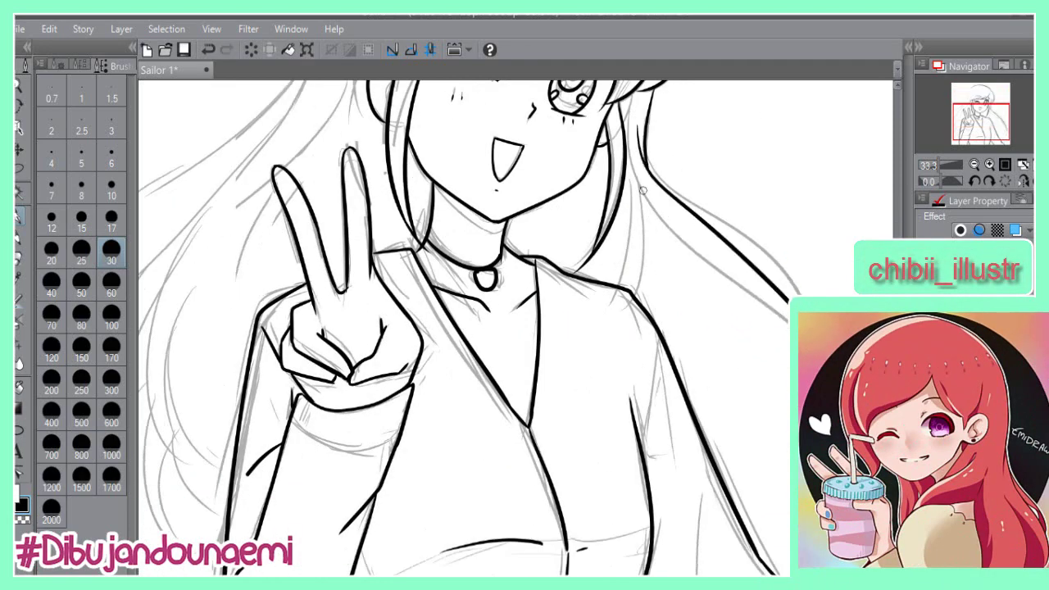
pyautogui.moveTo(631, 199); pyautogui.dragTo(787, 332)
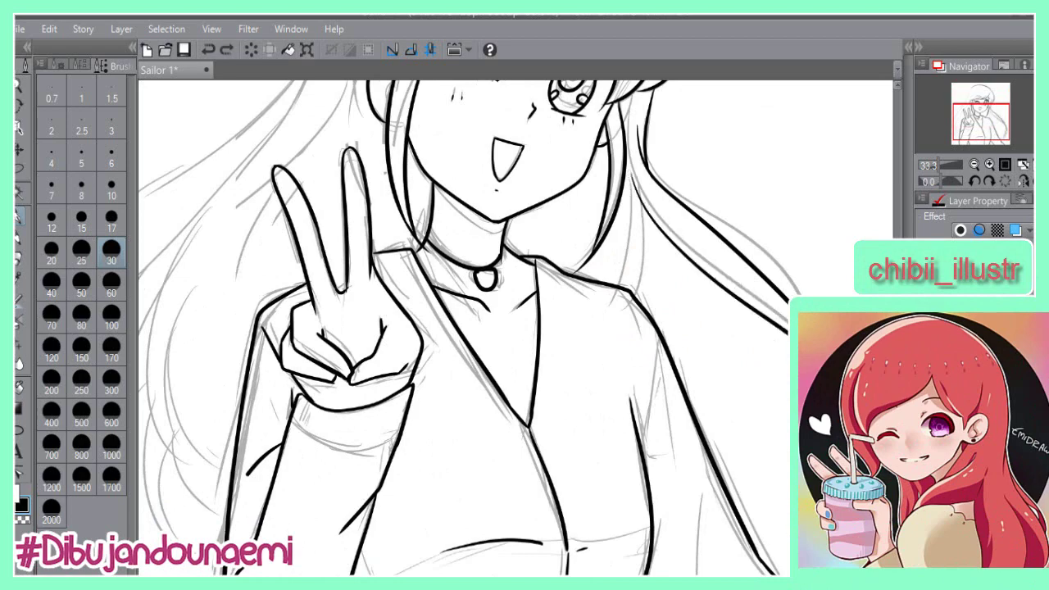
# Step: Ink the outer hair contour from the crown down the winking-eye side and the hair edge above the ear
pyautogui.scroll(4, 409, 246)
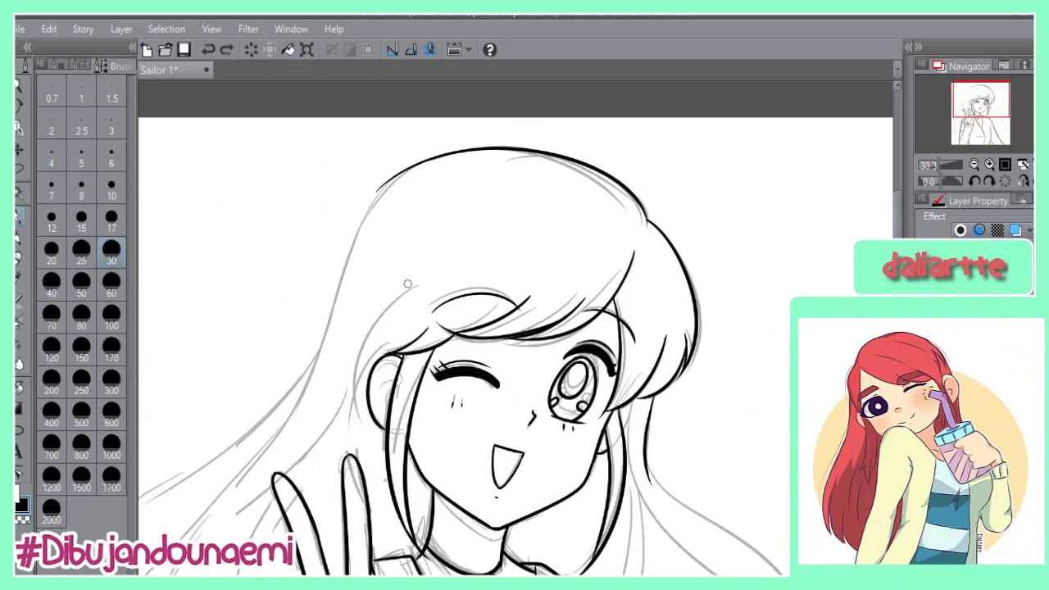
pyautogui.hscroll(-2, 377, 334)
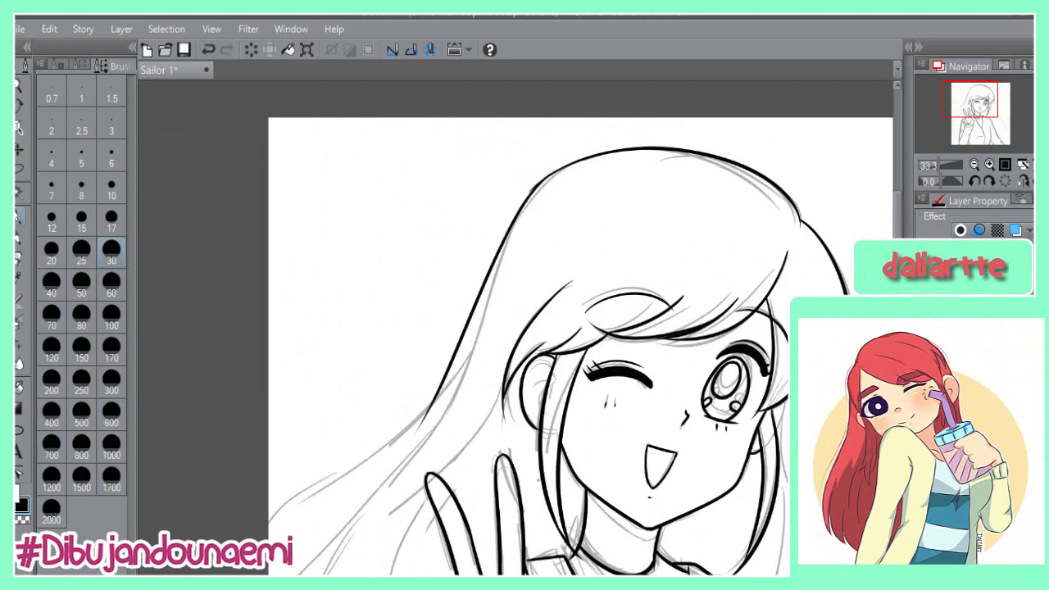
pyautogui.scroll(-1, 543, 164)
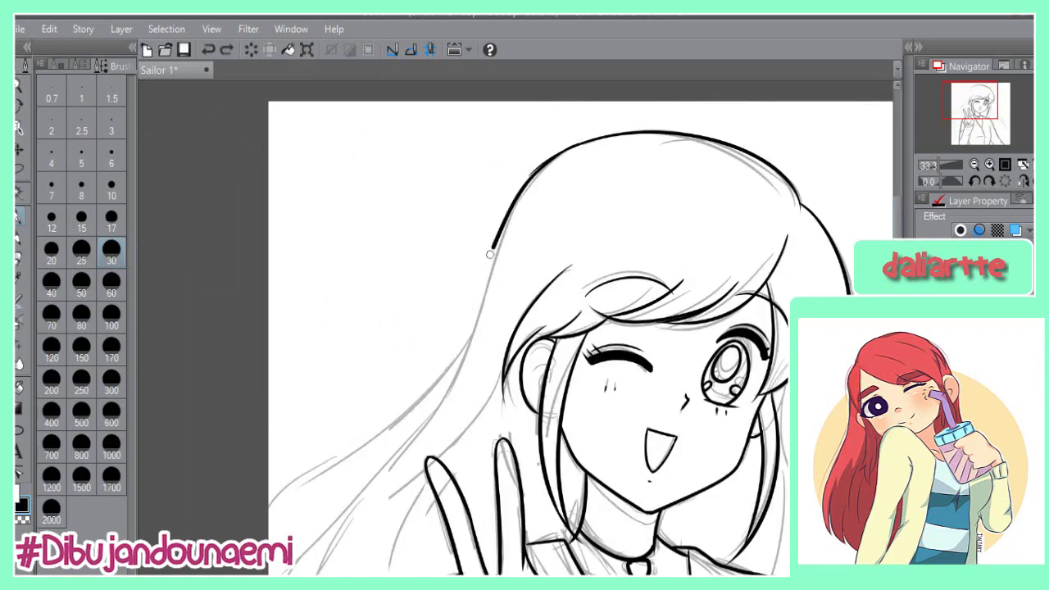
# Step: Ink the long flowing strands and curved hair tips behind the raised arm
pyautogui.scroll(-3, 438, 361)
pyautogui.scroll(-2, 438, 360)
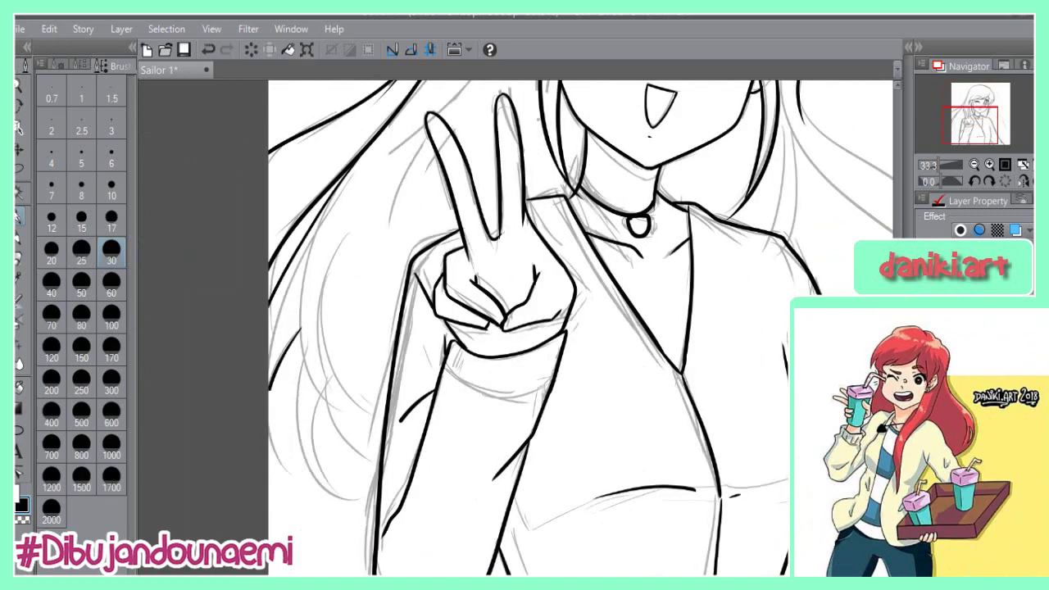
pyautogui.moveTo(327, 233); pyautogui.dragTo(344, 419)
pyautogui.moveTo(334, 328)
pyautogui.mouseDown()
pyautogui.moveTo(319, 407)
pyautogui.moveTo(344, 504)
pyautogui.mouseUp()
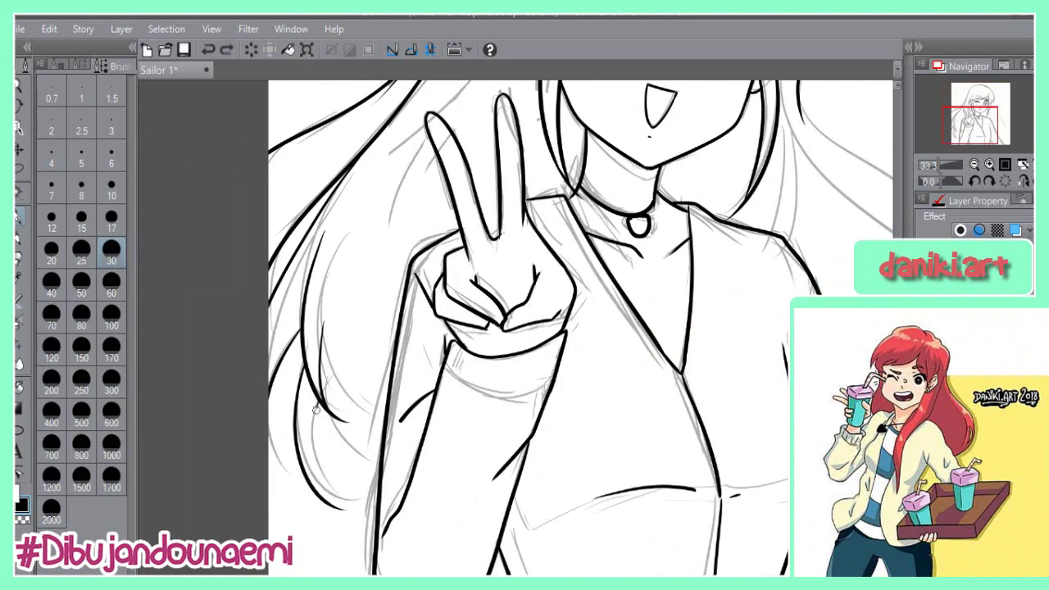
pyautogui.moveTo(316, 410); pyautogui.dragTo(380, 512)
# Step: Ink the remaining hair strands on both sides, curving the open-eye side's ends inward at the tips
pyautogui.hscroll(2, 698, 262)
pyautogui.hotkey('ctrl', '-')
pyautogui.scroll(2, 516, 327)
pyautogui.moveTo(336, 238); pyautogui.dragTo(239, 293)
pyautogui.moveTo(638, 240); pyautogui.dragTo(782, 490)
pyautogui.hotkey('ctrl', 'z')
pyautogui.hotkey('ctrl', 'z')
pyautogui.moveTo(638, 222); pyautogui.dragTo(766, 465)
pyautogui.hotkey('ctrl', 'z')
pyautogui.moveTo(630, 271)
pyautogui.mouseDown()
pyautogui.moveTo(781, 390)
pyautogui.moveTo(780, 402)
pyautogui.mouseUp()
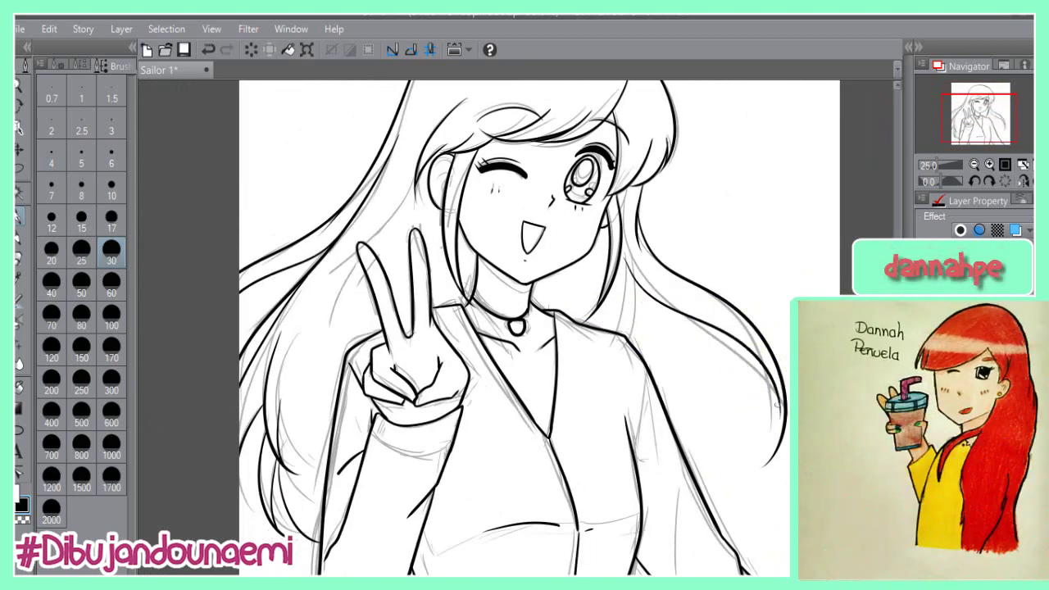
pyautogui.hotkey('ctrl', '-')
pyautogui.hotkey('ctrl', '-')
pyautogui.hotkey('ctrl', '+')
pyautogui.hotkey('ctrl', '+')
pyautogui.moveTo(399, 324); pyautogui.dragTo(417, 316)
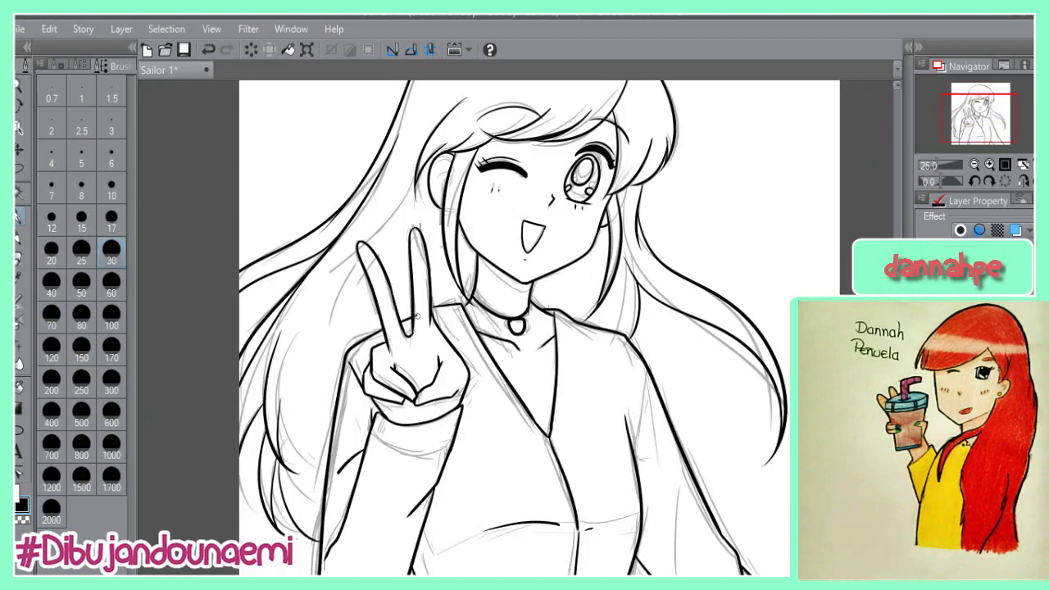
# Step: Hide the sketch and save the line art as a new file named Sailor 2
pyautogui.hotkey('ctrl', '-')
pyautogui.hotkey('ctrl', '-')
pyautogui.click(20, 29)
pyautogui.click(61, 154)
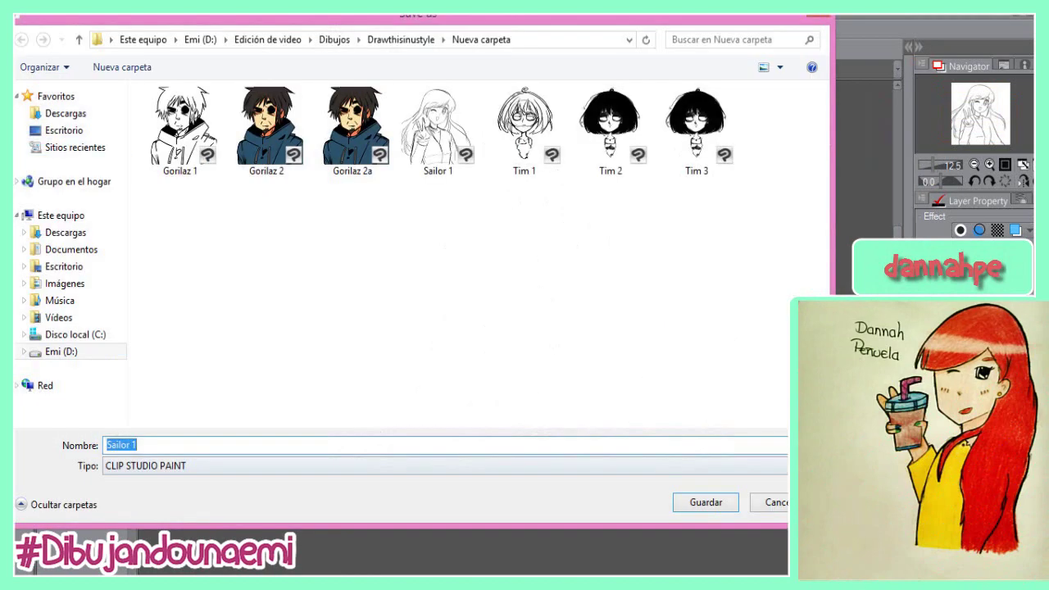
pyautogui.click(142, 443)
pyautogui.press('BackSpace')
pyautogui.write('2')
pyautogui.press('Return')
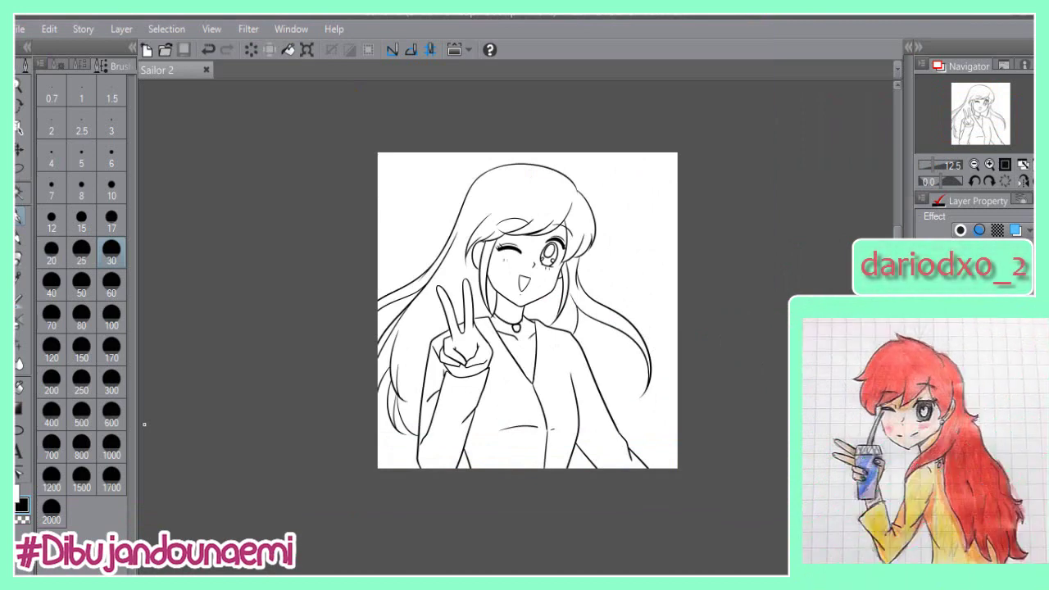
# Step: Clean up stray line ends in the line art with a size 100 eraser
pyautogui.hotkey('ctrl', '+')
pyautogui.hotkey('ctrl', '+')
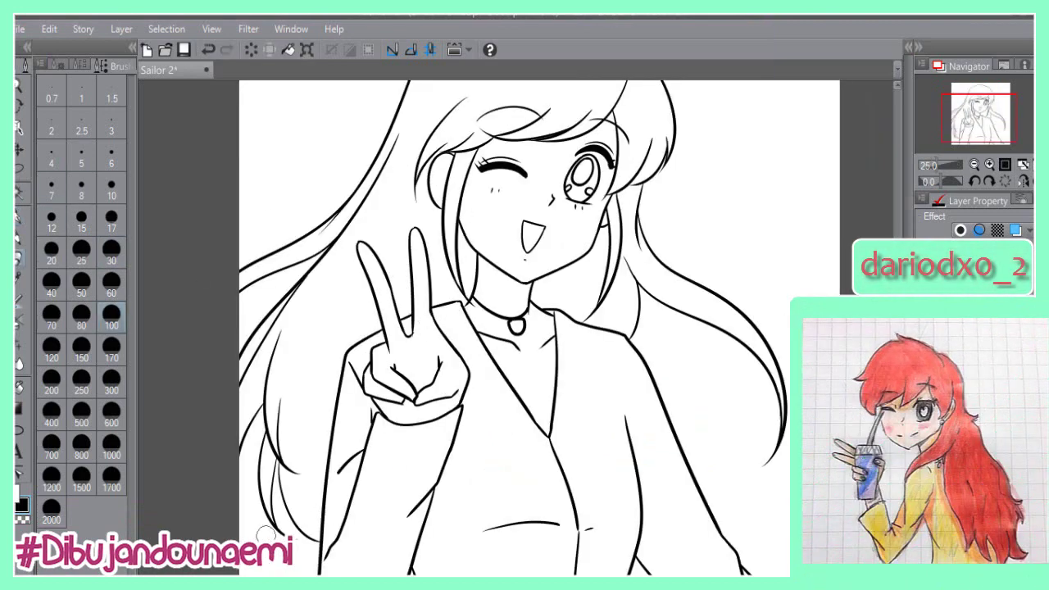
pyautogui.hotkey('ctrl', '-')
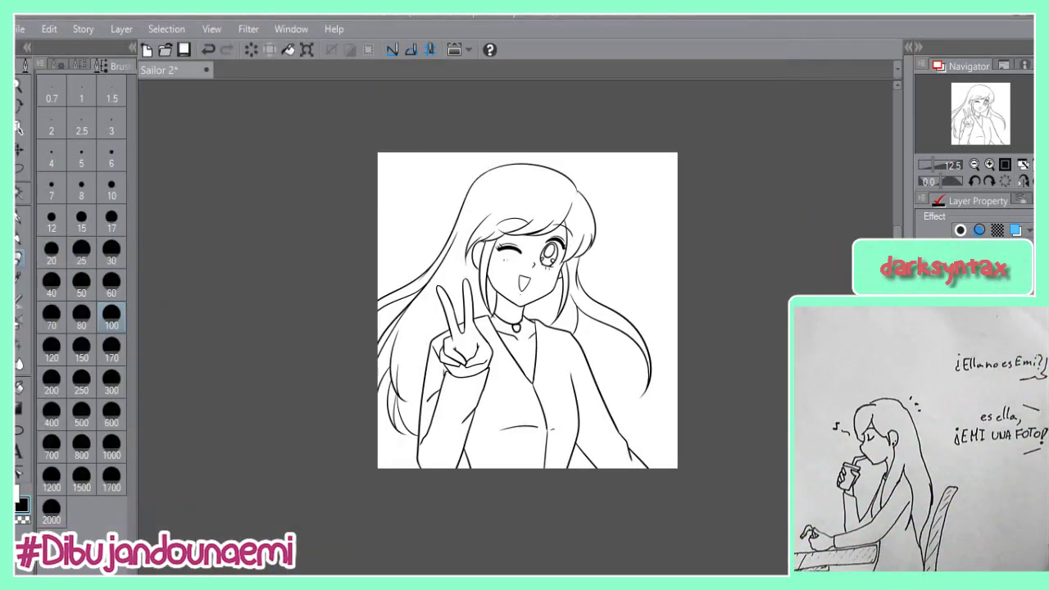
# Step: Open 2414.png alongside the drawing and fill the hair, including the side locks, with flat red
pyautogui.hotkey('ctrl', 'shift', 's')
pyautogui.press('Return')
pyautogui.press('Return')
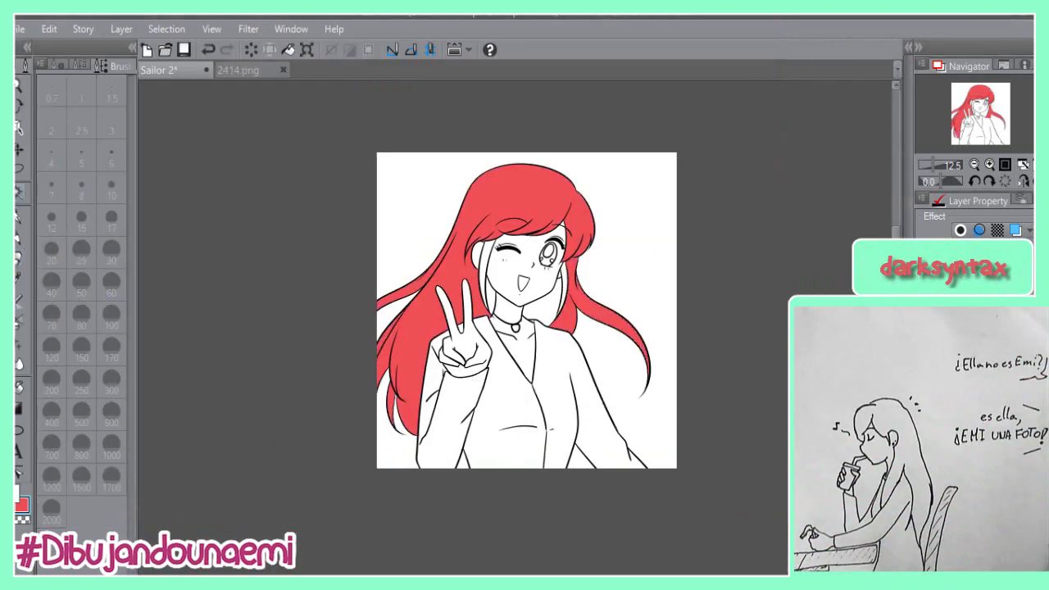
pyautogui.hotkey('ctrl', 'd')
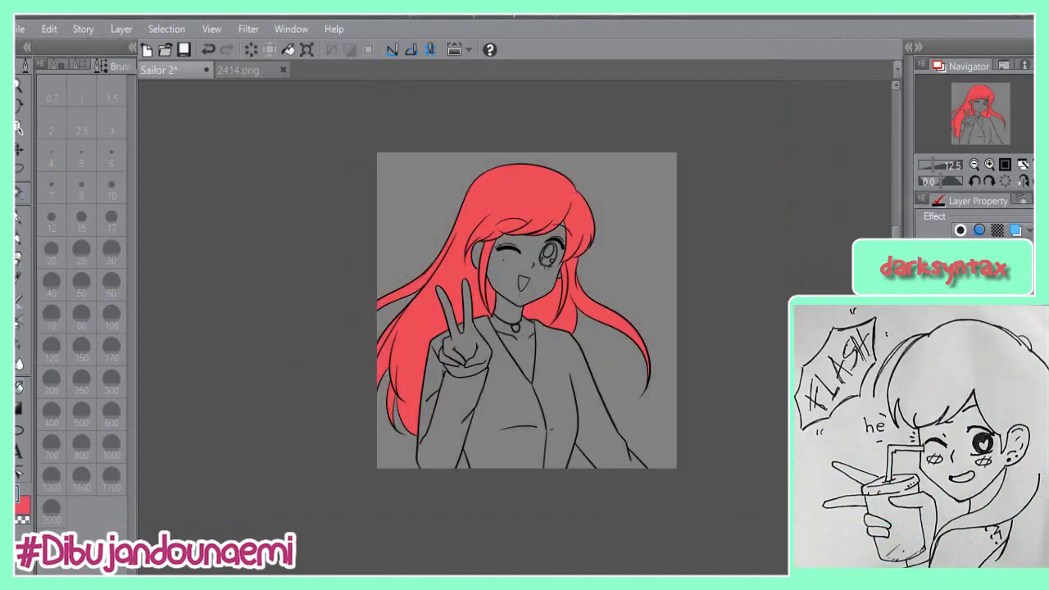
# Step: Fill the skin with light peach, the clothes with light grey, the eye with white and the choker pendant with black
pyautogui.hotkey('ctrl', '+')
pyautogui.hotkey('ctrl', '+')
pyautogui.hotkey('ctrl', '+')
pyautogui.scroll(4, 515, 328)
pyautogui.press('p')
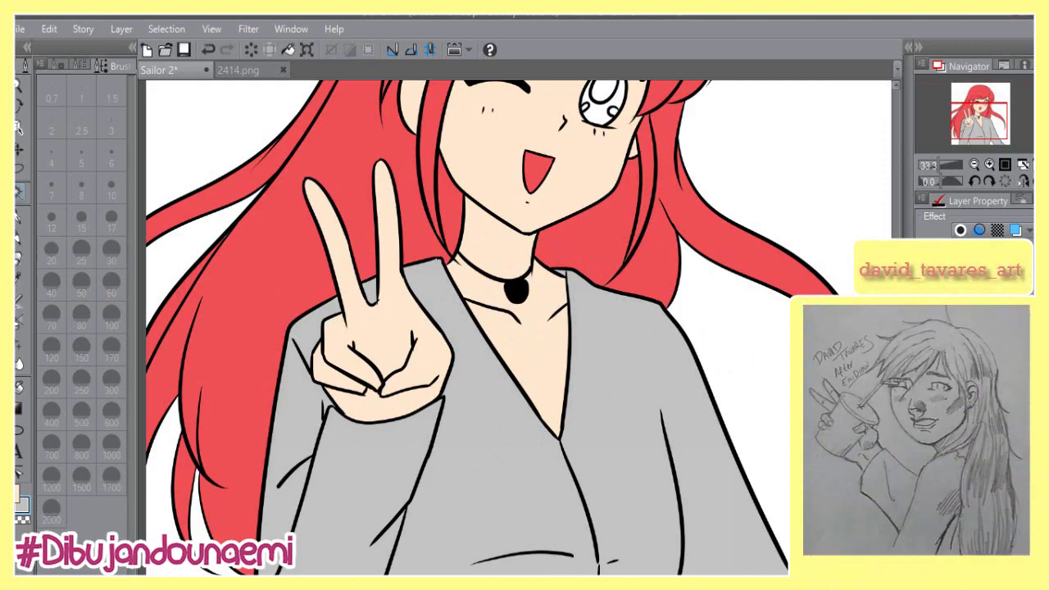
pyautogui.scroll(3, 467, 328)
pyautogui.click(49, 29)
pyautogui.moveTo(107, 342)
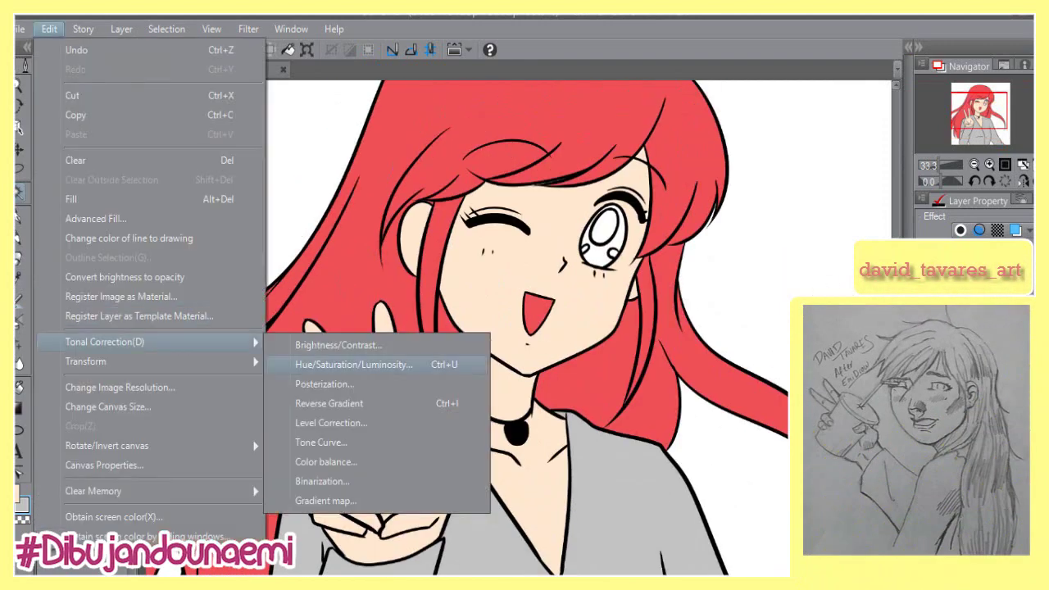
pyautogui.click(353, 365)
pyautogui.click(887, 216)
# Step: Fine-tune the saturation and brightness of the selected flat colour with the Hue/Saturation/Luminosity correction
pyautogui.click(49, 29)
pyautogui.click(352, 364)
pyautogui.moveTo(707, 307); pyautogui.dragTo(730, 308)
pyautogui.moveTo(706, 265); pyautogui.dragTo(691, 265)
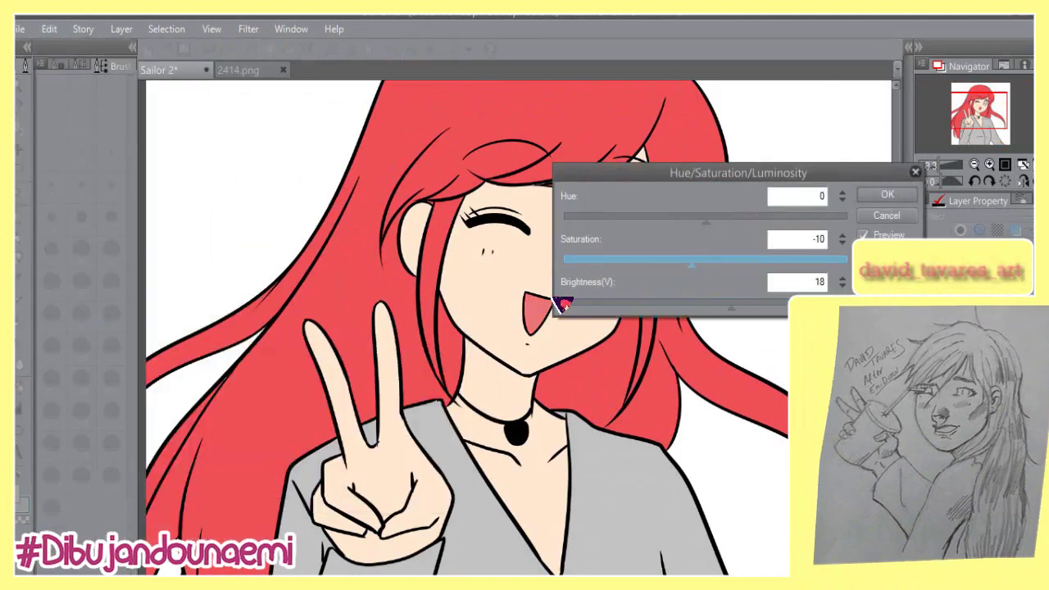
pyautogui.moveTo(731, 307); pyautogui.dragTo(720, 308)
pyautogui.moveTo(691, 265); pyautogui.dragTo(715, 264)
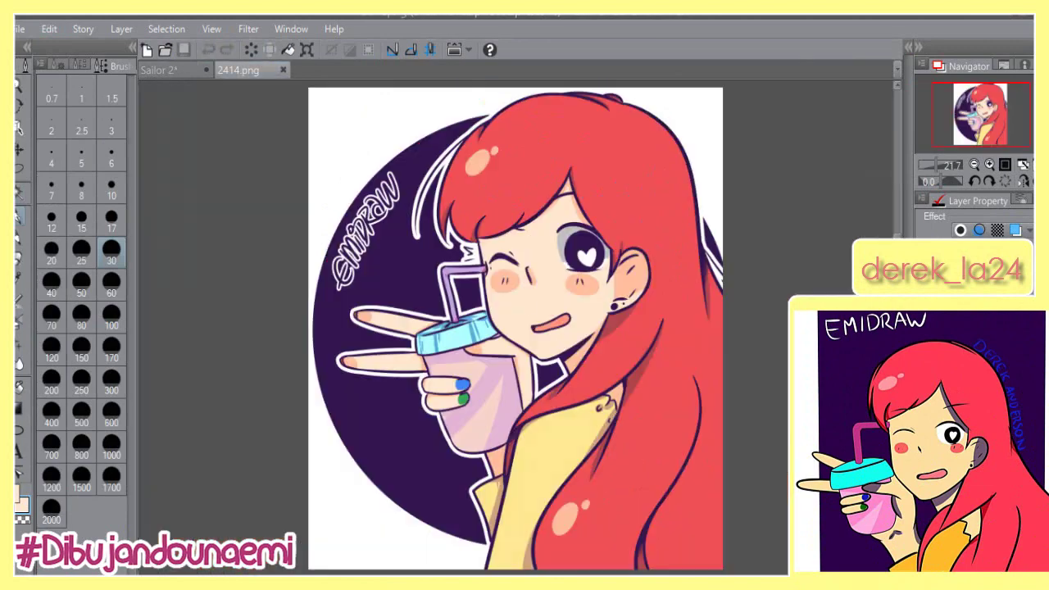
# Step: Return to Sailor 2 and shade the ear, face edges, neck and chest with a darker peach
pyautogui.click(159, 70)
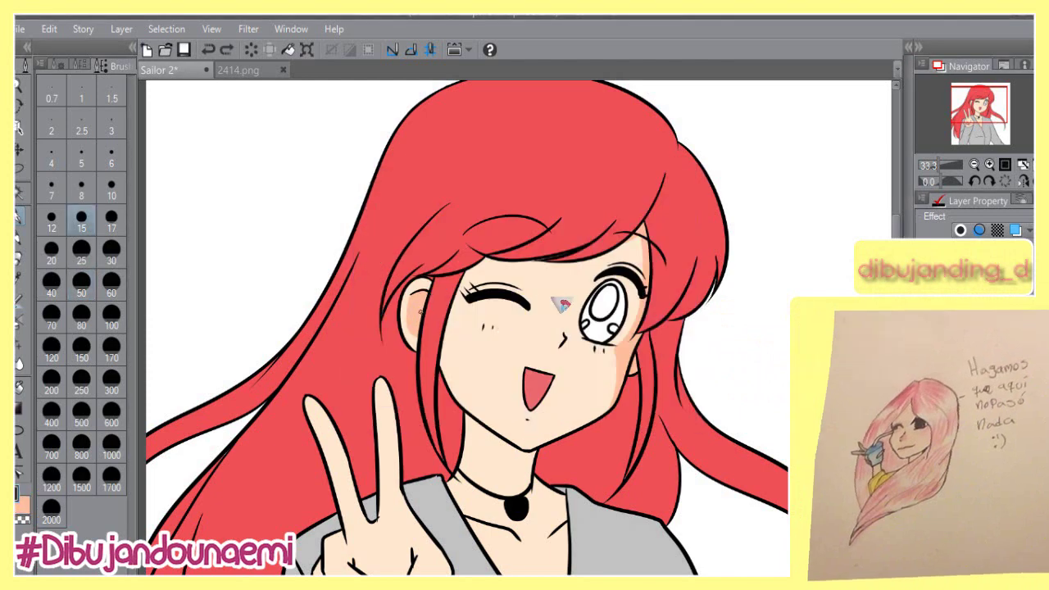
pyautogui.press(']')
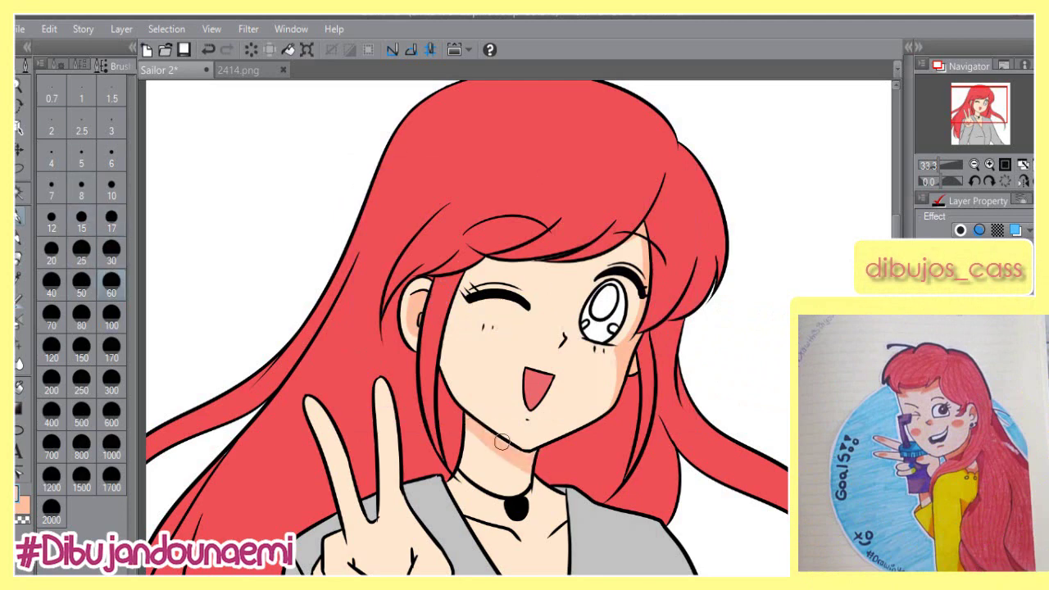
pyautogui.scroll(-3, 531, 467)
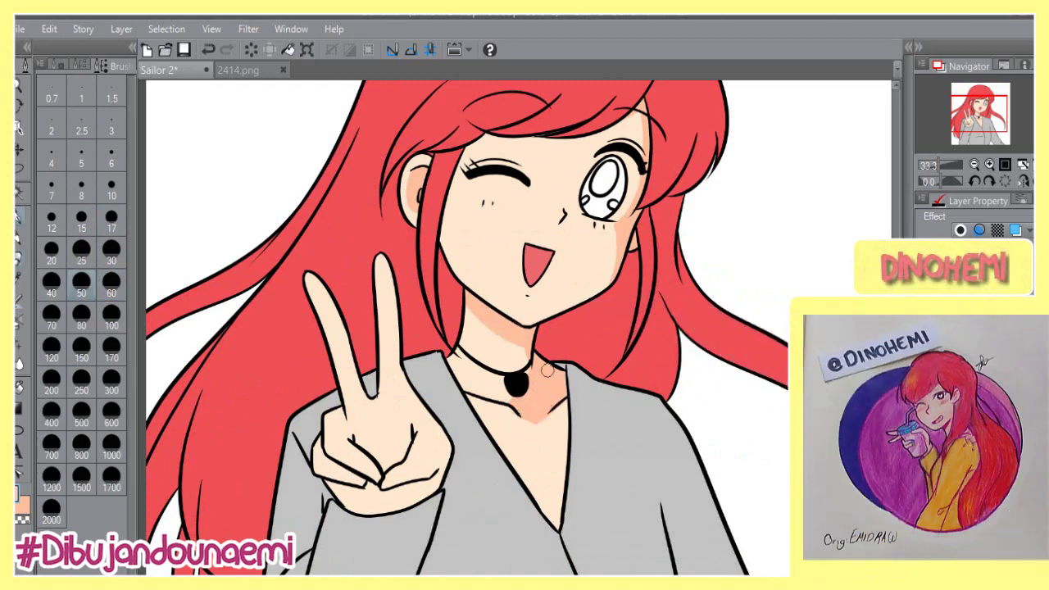
# Step: Shade the palm, finger bases and folded fingers of the V-sign hand in darker peach with a size 60 brush
pyautogui.scroll(1, 362, 375)
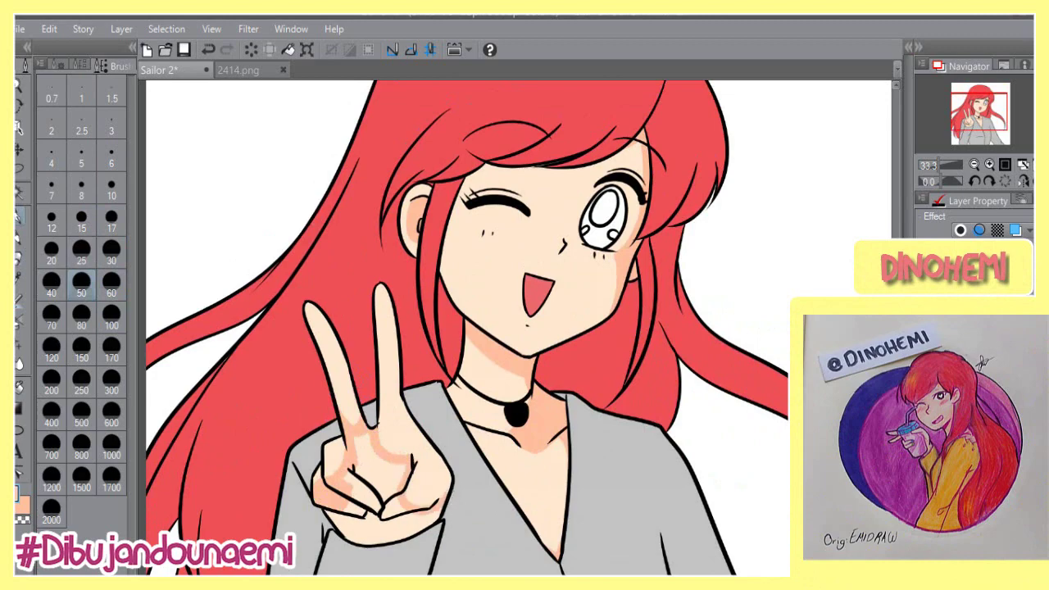
pyautogui.click(111, 284)
pyautogui.moveTo(363, 436); pyautogui.dragTo(345, 492)
pyautogui.moveTo(331, 506); pyautogui.dragTo(374, 538)
pyautogui.moveTo(372, 453); pyautogui.dragTo(377, 524)
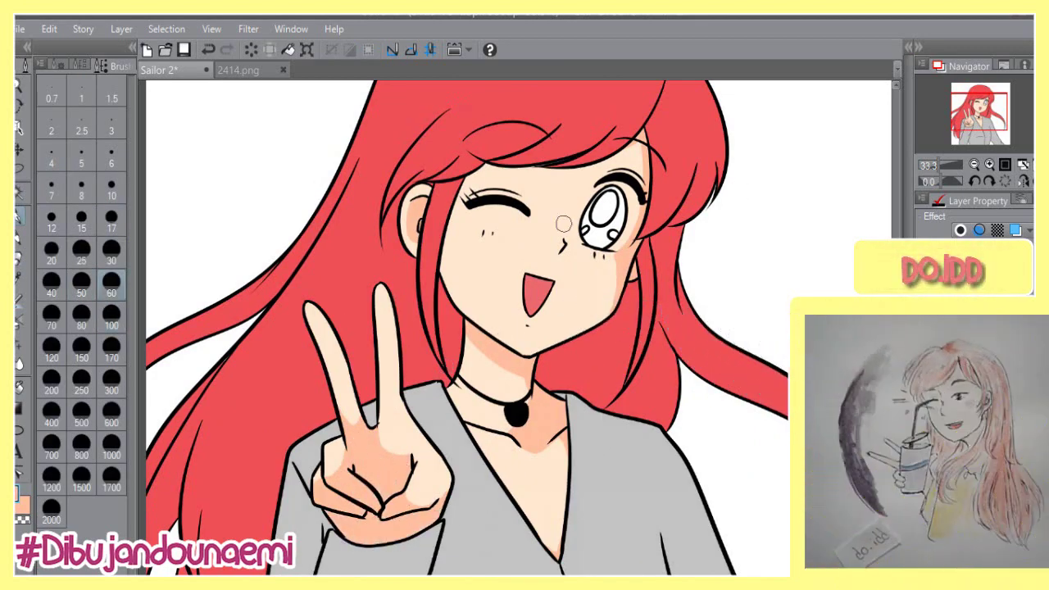
# Step: Shade the underside of the fringe in darker red, undo the last stroke and switch to a size 25 brush
pyautogui.scroll(5, 564, 224)
pyautogui.scroll(-9, 564, 223)
pyautogui.scroll(7, 564, 223)
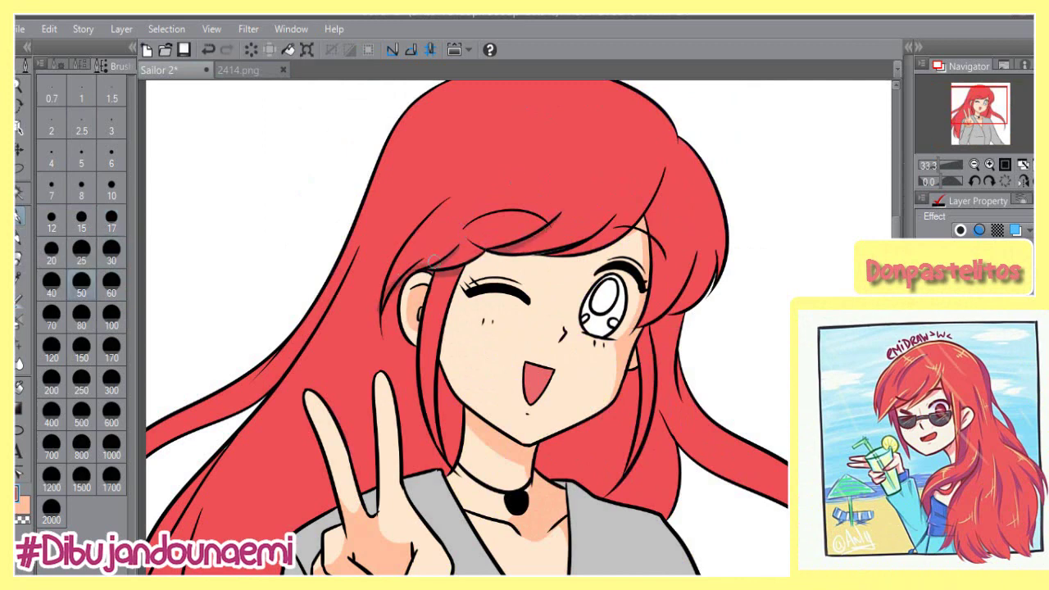
pyautogui.hotkey('ctrl', 'z')
pyautogui.click(81, 250)
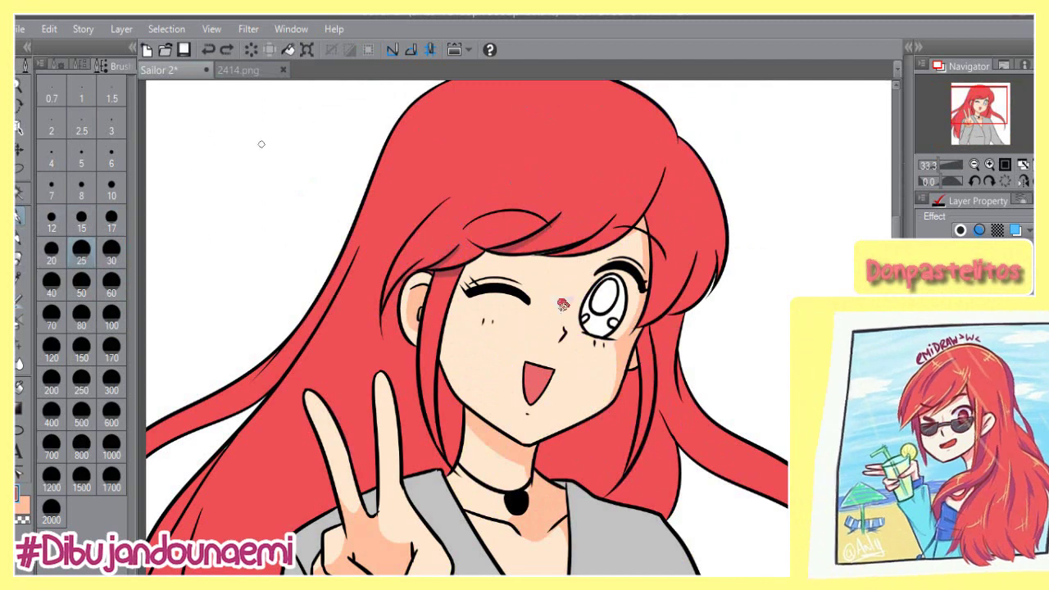
# Step: Outline and fill dark red shadows in the hair above the ear and between the ear and the neck
pyautogui.moveTo(482, 221)
pyautogui.mouseDown()
pyautogui.moveTo(437, 271)
pyautogui.moveTo(385, 297)
pyautogui.moveTo(436, 465)
pyautogui.mouseUp()
pyautogui.press('w')
pyautogui.click(416, 402)
pyautogui.hotkey('alt', 'Delete')
pyautogui.hotkey('ctrl', 'd')
pyautogui.click(449, 414)
pyautogui.hotkey('alt', 'Delete')
pyautogui.hotkey('ctrl', 'd')
pyautogui.press('p')
pyautogui.moveTo(400, 282); pyautogui.dragTo(412, 417)
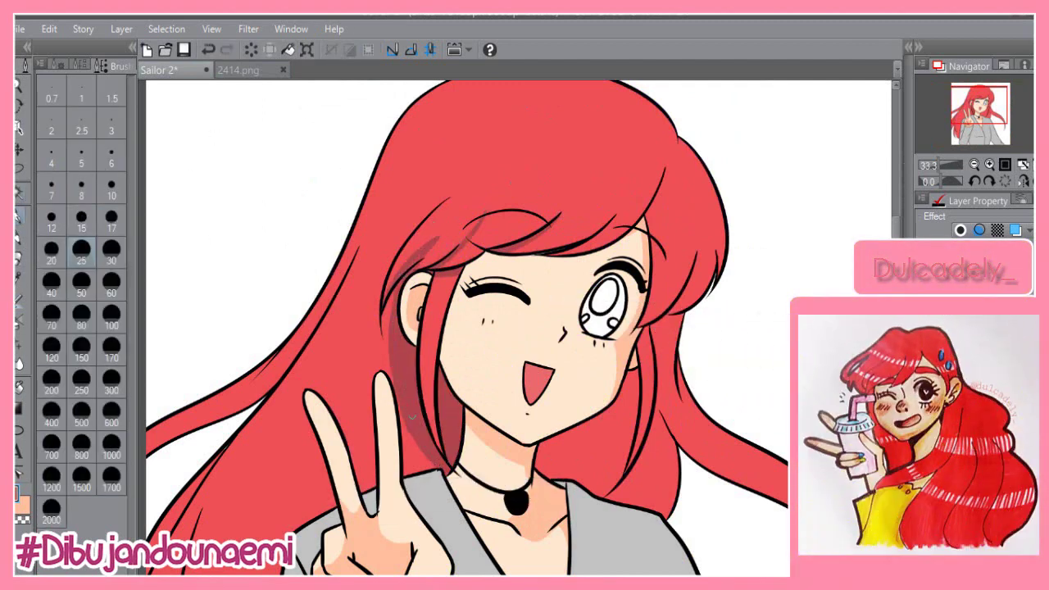
# Step: Extend the hair shadow down behind the raised fingers and fill the enclosed areas with dark red
pyautogui.moveTo(380, 310); pyautogui.dragTo(316, 517)
pyautogui.press('w')
pyautogui.click(369, 365)
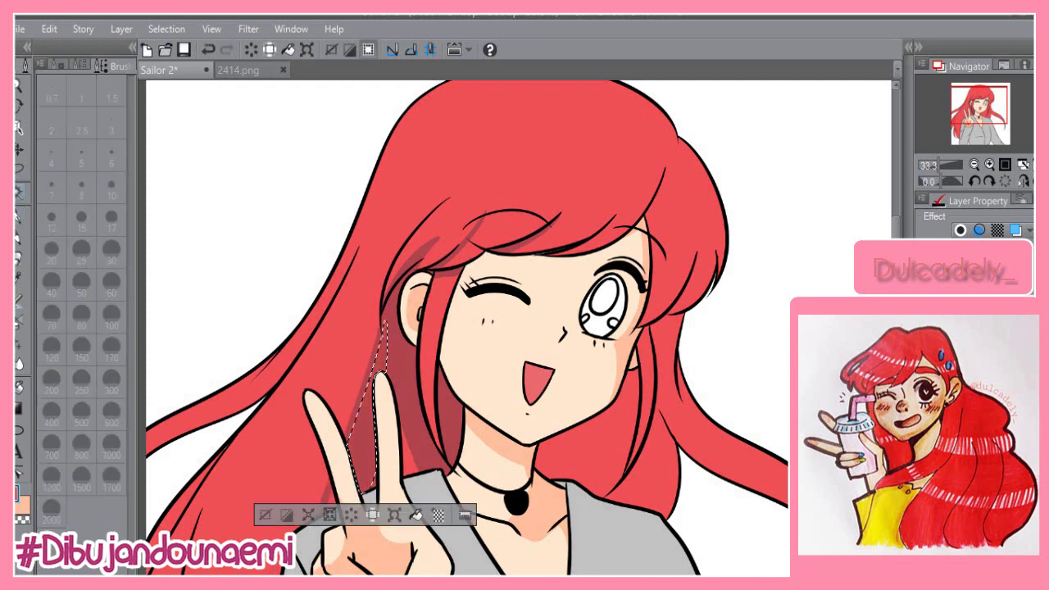
pyautogui.hotkey('alt', 'Delete')
pyautogui.click(331, 498)
pyautogui.click(408, 457)
pyautogui.hotkey('alt', 'Delete')
# Step: Shade the hair beside the open eye and the thin face lock on the winking side with a size 50 brush
pyautogui.click(81, 284)
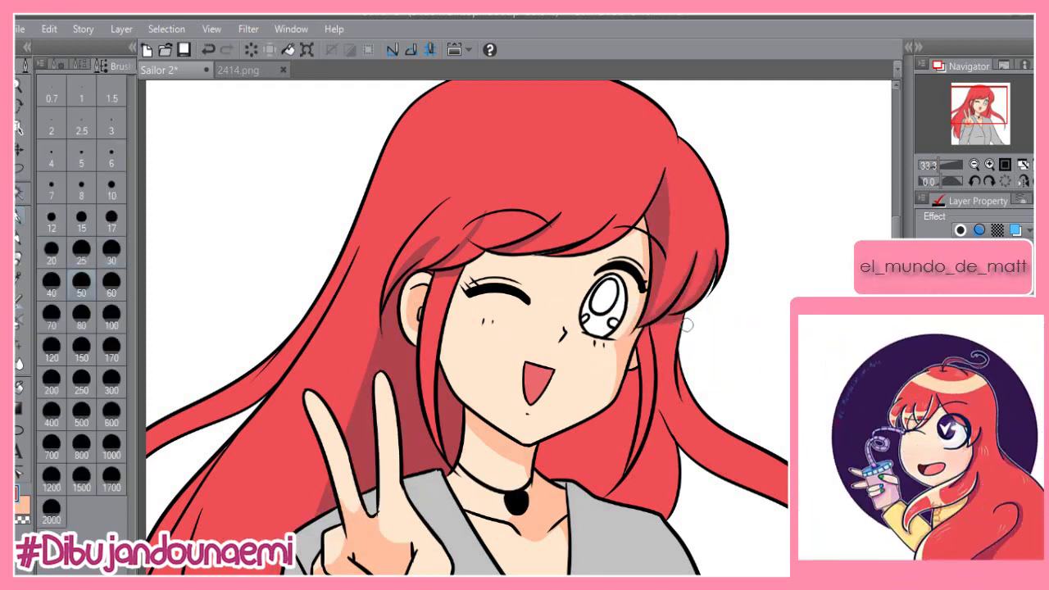
pyautogui.press('w')
pyautogui.click(429, 305)
pyautogui.press('p')
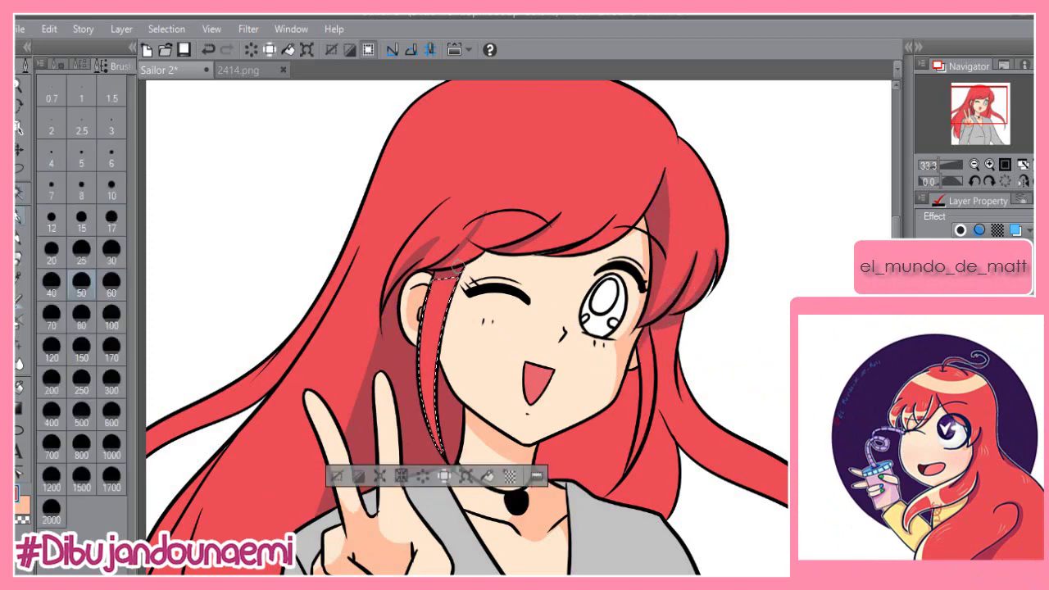
pyautogui.moveTo(451, 272); pyautogui.dragTo(434, 367)
pyautogui.hotkey('ctrl', 'd')
# Step: Select the thin face lock on the open-eye side and shade its inner edge in darker red
pyautogui.press('w')
pyautogui.click(644, 393)
pyautogui.press('p')
pyautogui.moveTo(647, 336); pyautogui.dragTo(640, 425)
pyautogui.hotkey('ctrl', 'd')
# Step: Shade the lower edge of the sweeping fringe and the folded strand inside selections of the hair areas
pyautogui.press('w')
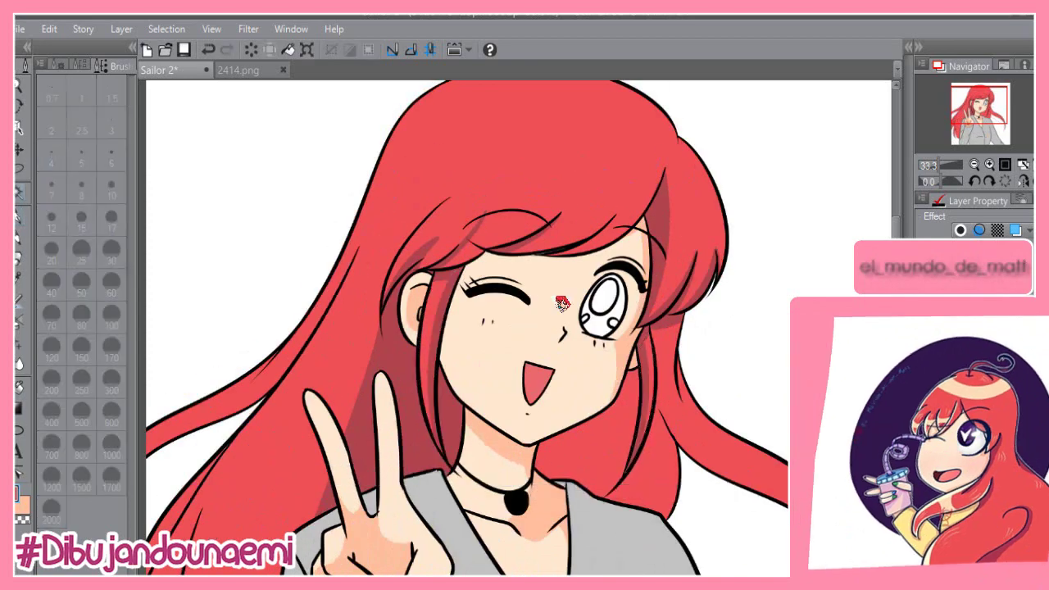
pyautogui.click(567, 197)
pyautogui.press('p')
pyautogui.hotkey('ctrl', 'z')
pyautogui.moveTo(661, 175); pyautogui.dragTo(565, 241)
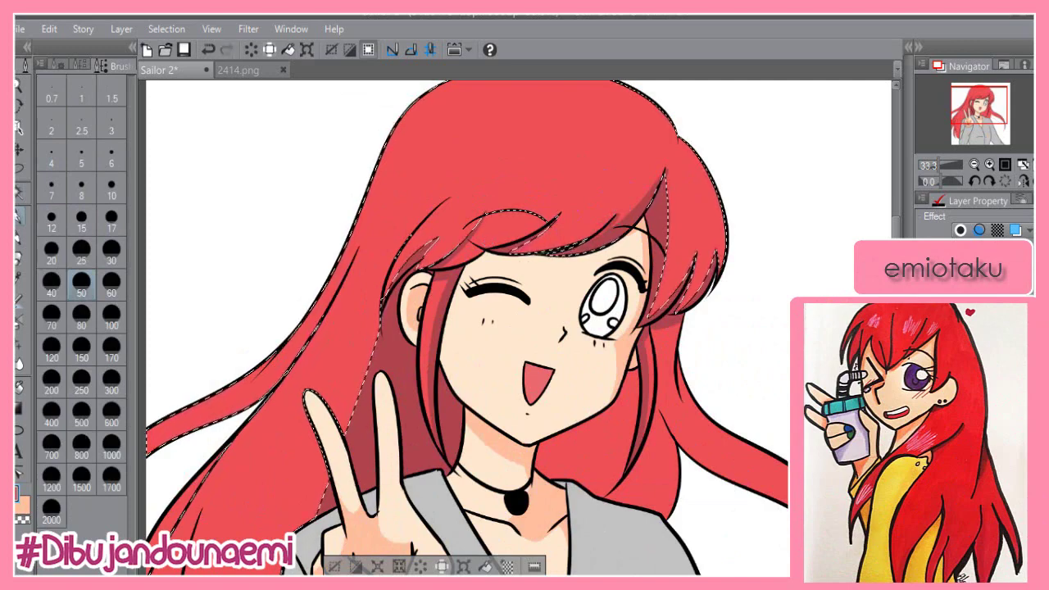
pyautogui.moveTo(623, 221); pyautogui.dragTo(533, 249)
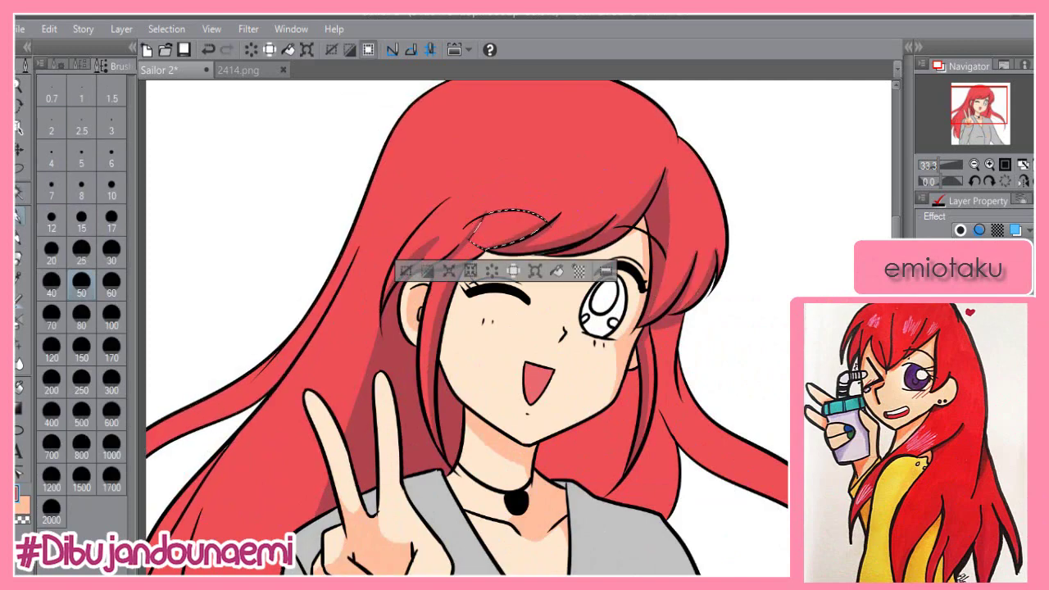
pyautogui.hotkey('ctrl', 'd')
pyautogui.hotkey('ctrl', 'z')
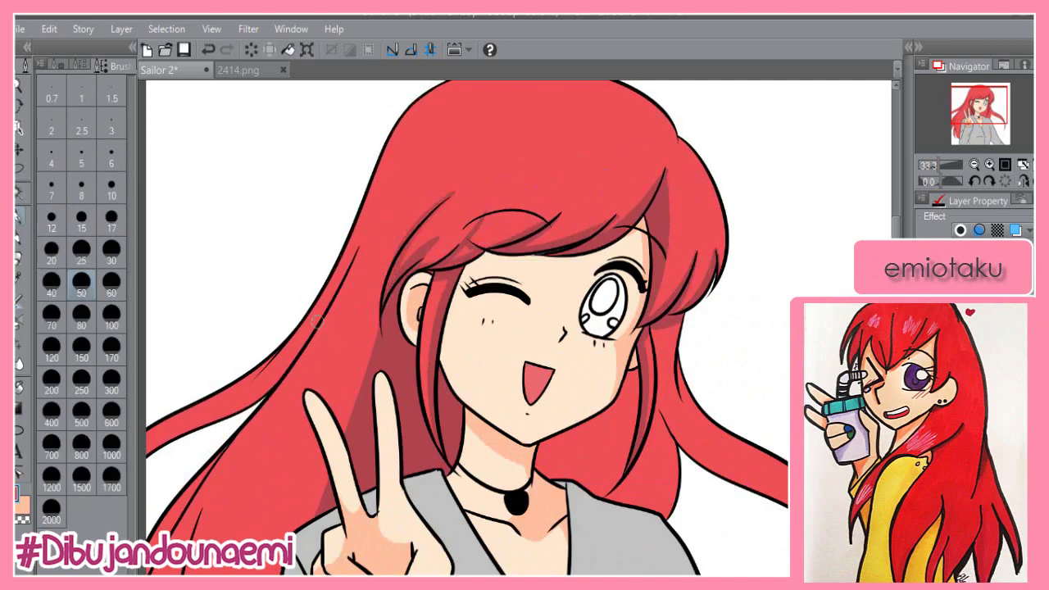
# Step: Shade the lower edge of the upper outer hair strand on the winking side
pyautogui.moveTo(318, 321); pyautogui.dragTo(421, 322)
pyautogui.moveTo(446, 261); pyautogui.dragTo(354, 380)
pyautogui.hotkey('ctrl', 'z')
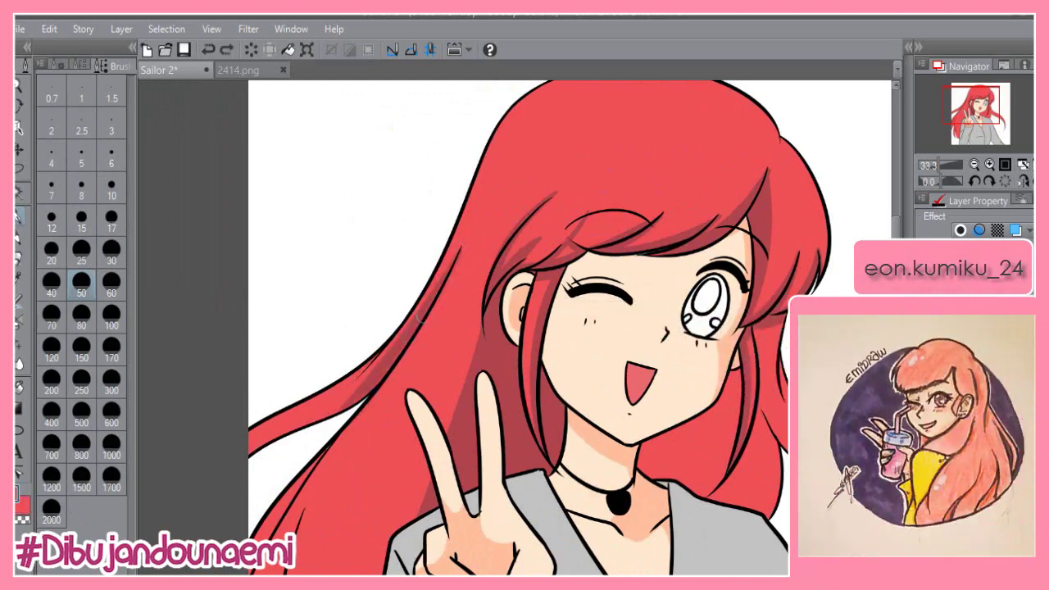
pyautogui.moveTo(375, 367); pyautogui.dragTo(282, 434)
# Step: Shade the lower hair strands on the winking side, including along the sleeve, and the flowing hair on the open-eye side
pyautogui.scroll(-6, 328, 416)
pyautogui.scroll(1, 327, 416)
pyautogui.hotkey('ctrl', 'z')
pyautogui.moveTo(309, 265); pyautogui.dragTo(251, 406)
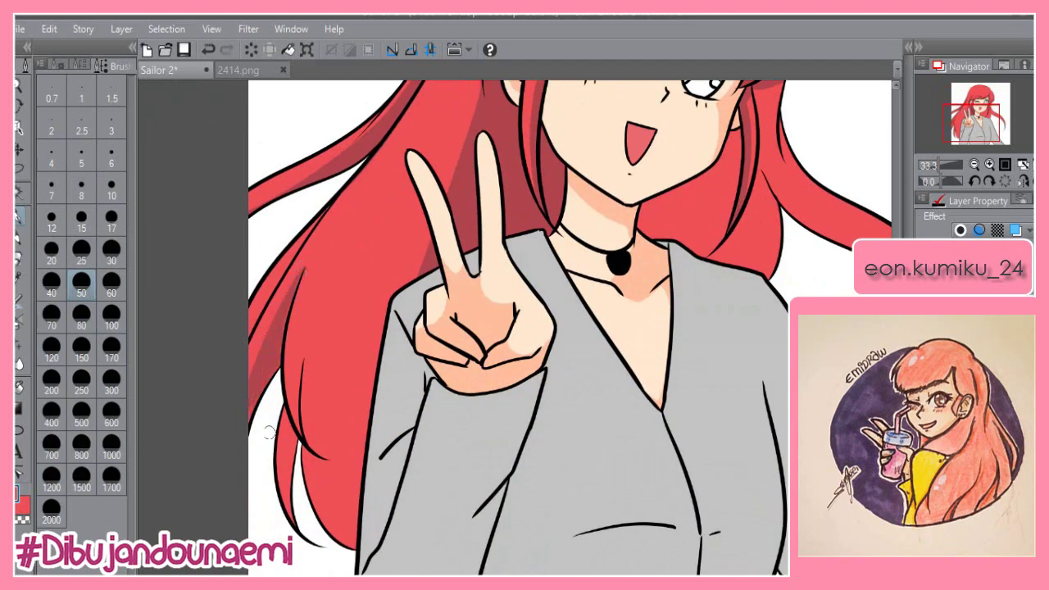
pyautogui.moveTo(322, 223); pyautogui.dragTo(251, 364)
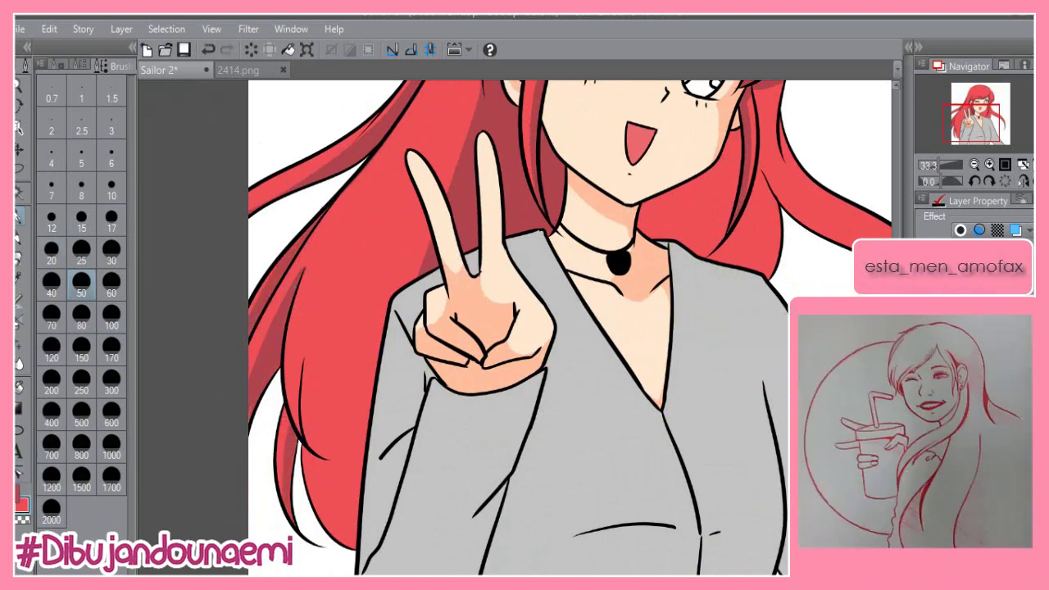
pyautogui.moveTo(394, 302); pyautogui.dragTo(365, 480)
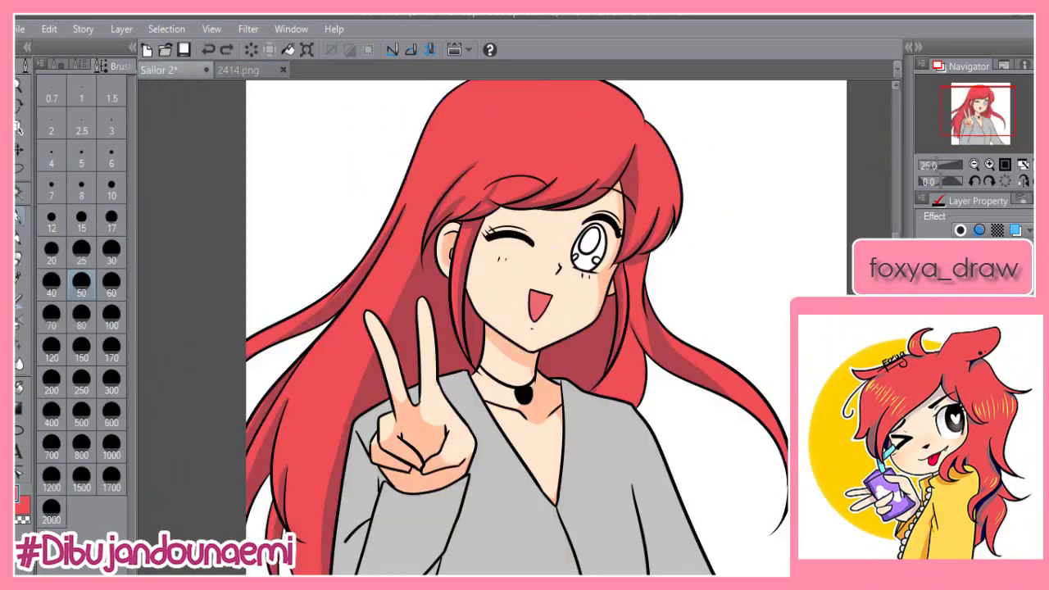
# Step: Draw two zigzag highlights across the crown of the hair and fill them with light pink
pyautogui.hotkey('ctrl', 'z')
pyautogui.press('g')
pyautogui.click(454, 144)
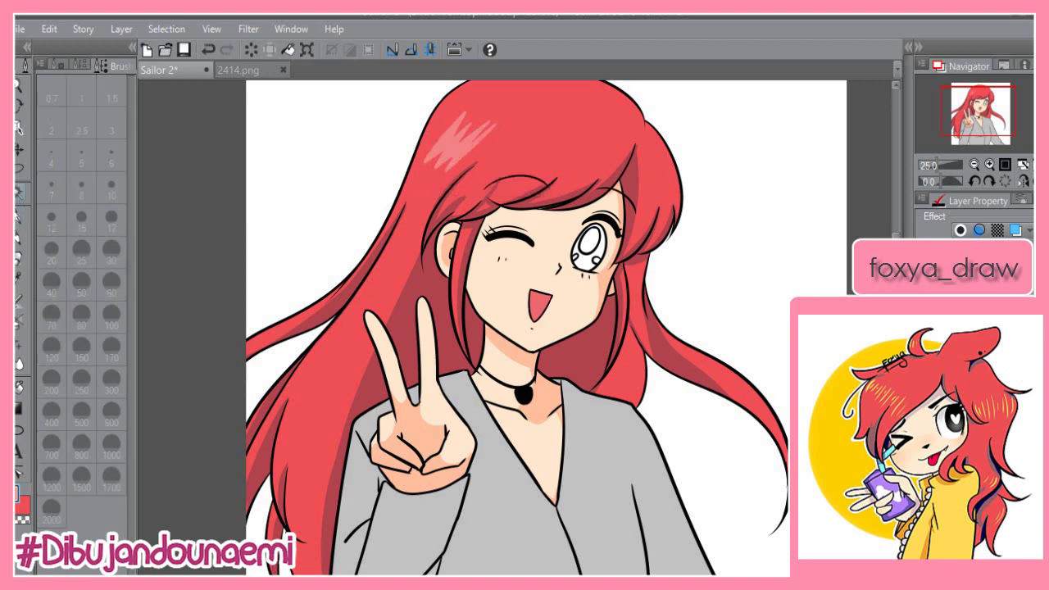
pyautogui.press('p')
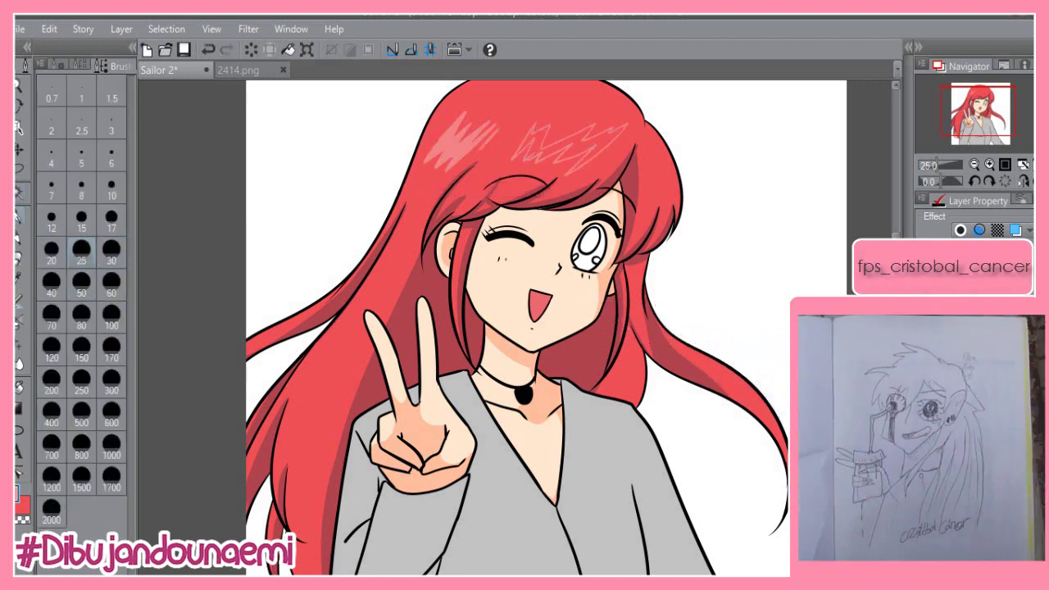
pyautogui.click(18, 192)
pyautogui.click(566, 149)
pyautogui.click(620, 192)
pyautogui.click(472, 193)
pyautogui.click(18, 215)
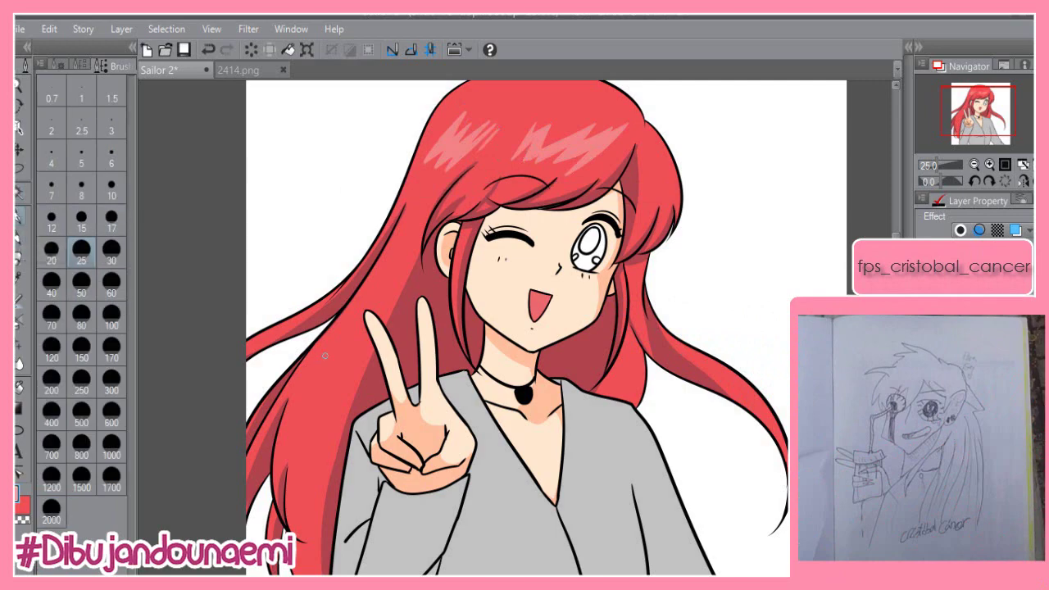
# Step: Fill a light pink zigzag highlight in the lower hair on the winking side and add small highlights to the outer strand
pyautogui.click(18, 192)
pyautogui.click(319, 377)
pyautogui.click(367, 432)
pyautogui.click(219, 432)
pyautogui.scroll(3, 453, 328)
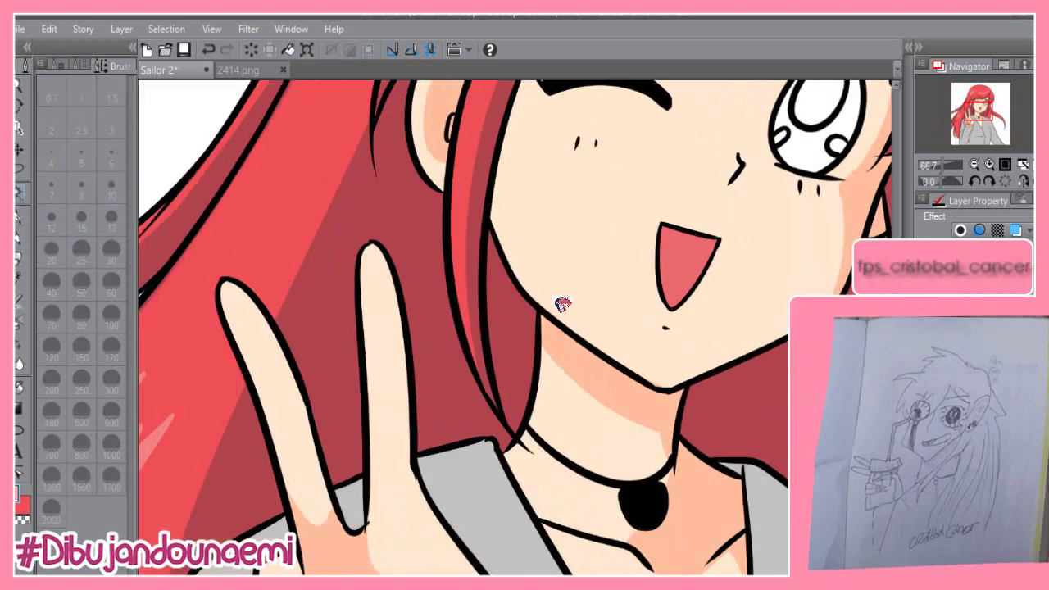
pyautogui.scroll(-3, 592, 329)
pyautogui.click(18, 216)
pyautogui.hscroll(3, 515, 328)
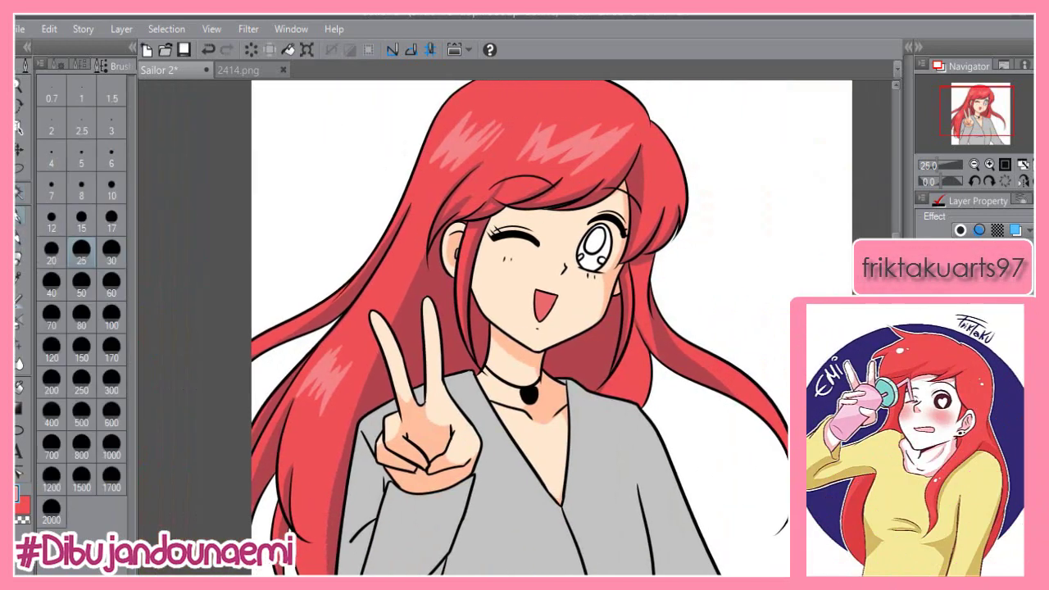
pyautogui.scroll(3, 514, 327)
pyautogui.moveTo(252, 431); pyautogui.dragTo(269, 421)
pyautogui.scroll(-8, 515, 328)
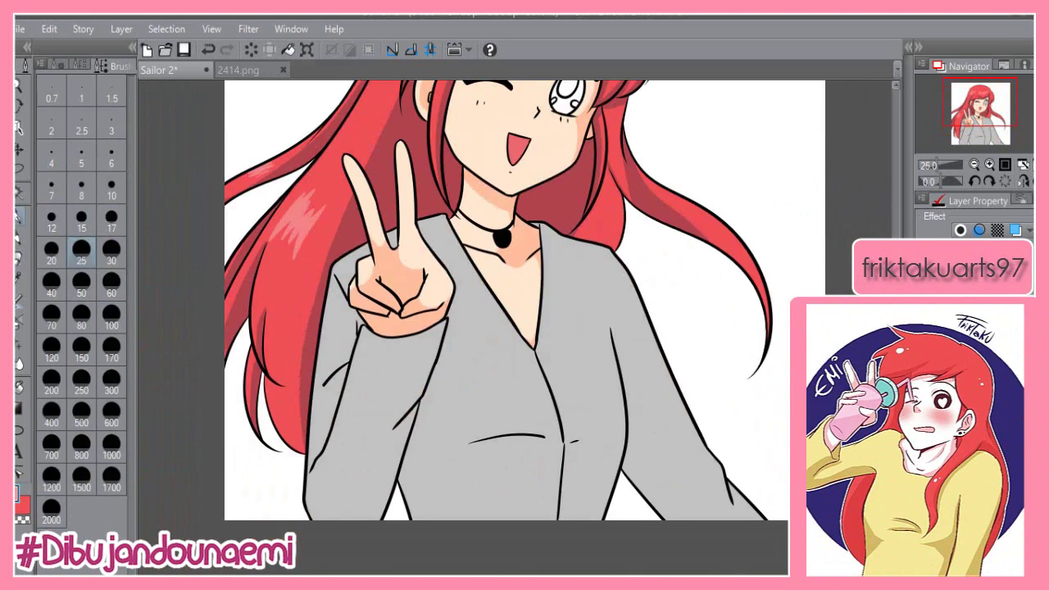
# Step: Pick a reddish brown (red 128, green 64, blue 64) and colour the open eye's iris, adding a black pupil
pyautogui.scroll(5, 515, 327)
pyautogui.doubleClick(22, 505)
pyautogui.click(368, 245)
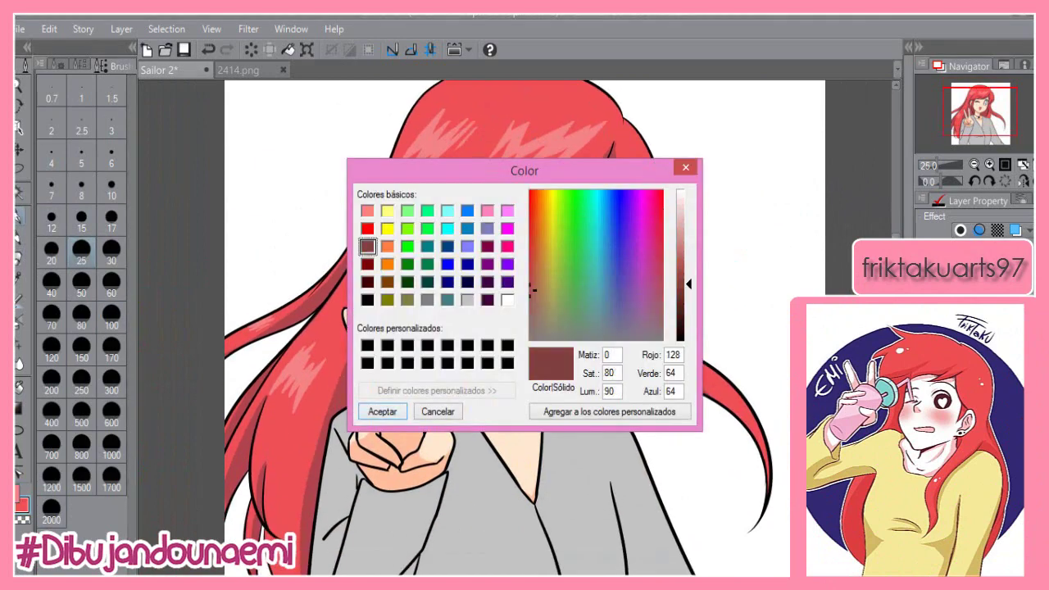
pyautogui.click(381, 413)
pyautogui.click(18, 193)
pyautogui.click(563, 259)
pyautogui.click(616, 291)
pyautogui.click(466, 291)
pyautogui.click(19, 215)
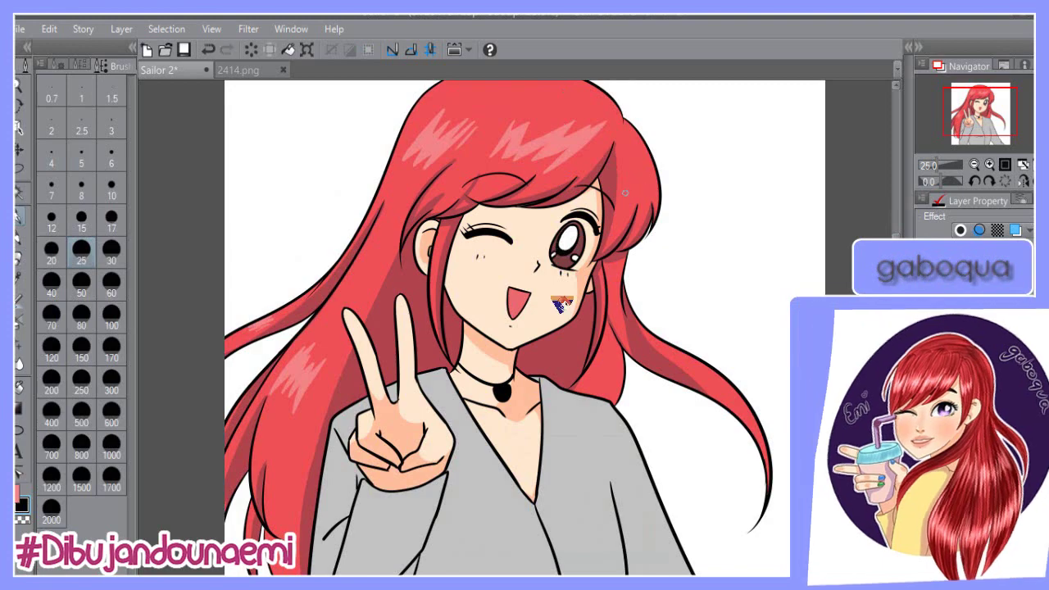
# Step: Outline a reddish-brown colour boundary across the waist and along both sleeves with a size 60 brush
pyautogui.scroll(-6, 562, 297)
pyautogui.scroll(3, 562, 298)
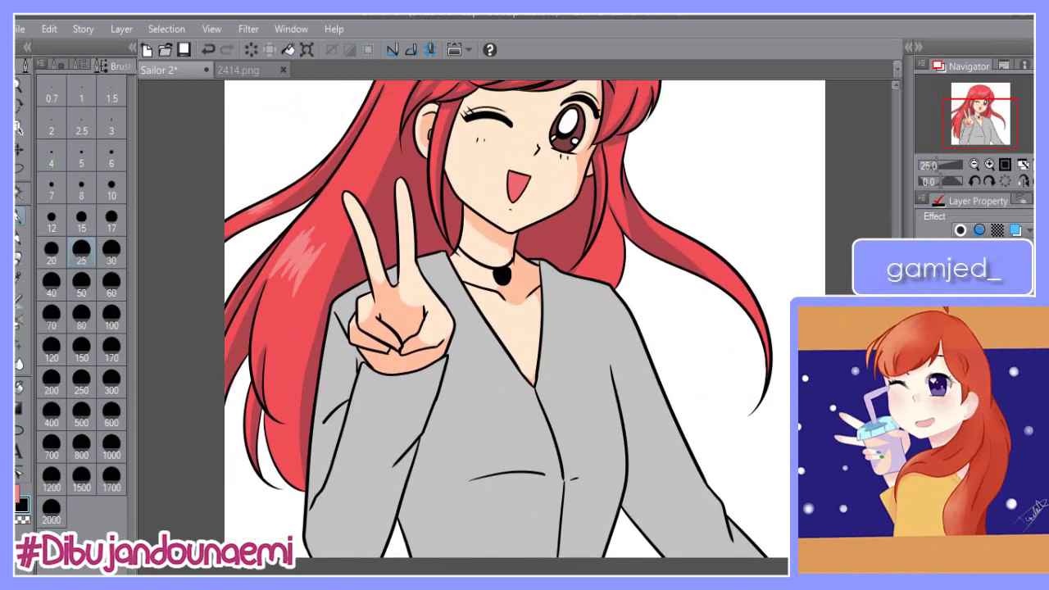
pyautogui.doubleClick(22, 506)
pyautogui.click(365, 247)
pyautogui.click(381, 412)
pyautogui.click(111, 284)
pyautogui.moveTo(566, 479); pyautogui.dragTo(552, 559)
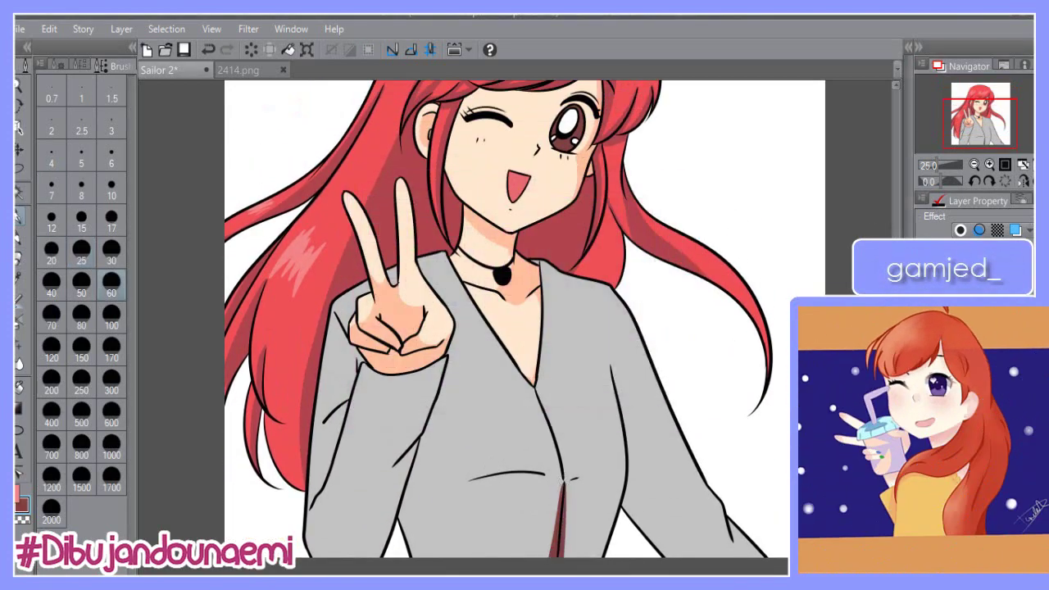
pyautogui.moveTo(417, 449); pyautogui.dragTo(626, 469)
pyautogui.moveTo(611, 371); pyautogui.dragTo(701, 557)
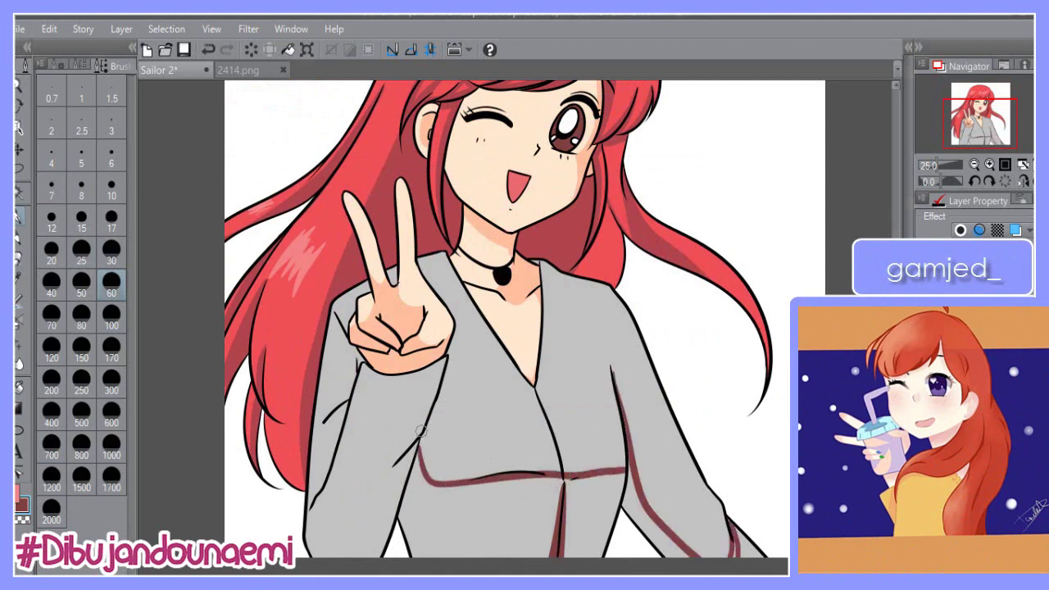
pyautogui.moveTo(419, 441); pyautogui.dragTo(308, 549)
# Step: Fill the lower torso and the undersides of the sleeves with the reddish brown
pyautogui.click(20, 192)
pyautogui.click(483, 516)
pyautogui.hotkey('alt', 'Delete')
pyautogui.click(364, 524)
pyautogui.hotkey('alt', 'Delete')
pyautogui.click(590, 512)
pyautogui.hotkey('alt', 'Delete')
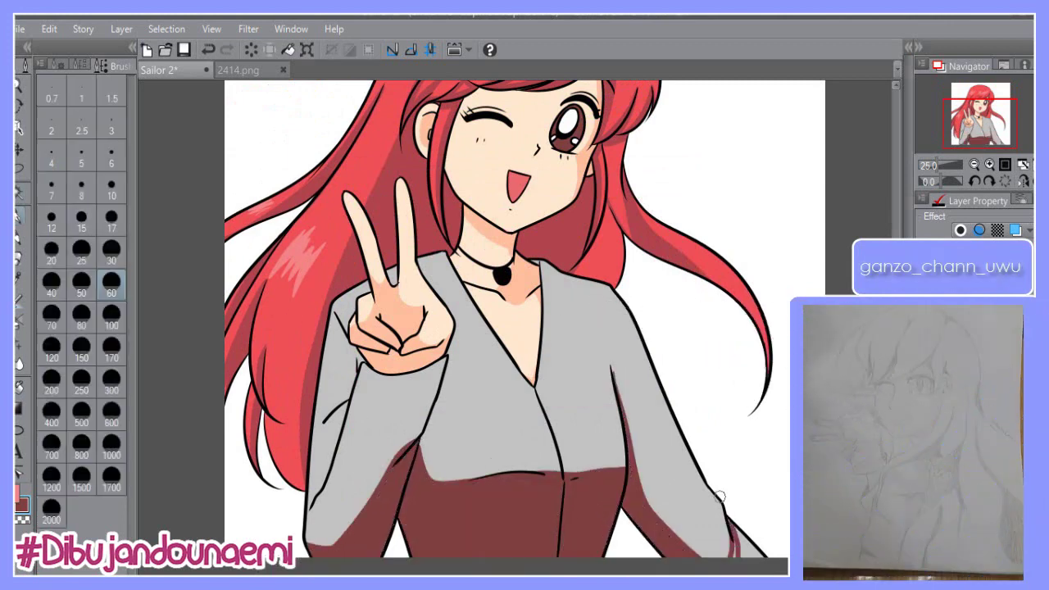
# Step: Recolour the clothes' shading to a greyish purple using Hue/Saturation/Luminosity, then apply a further adjustment of hue 10, saturation 78 and brightness 15
pyautogui.press(']')
pyautogui.press(']')
pyautogui.press(']')
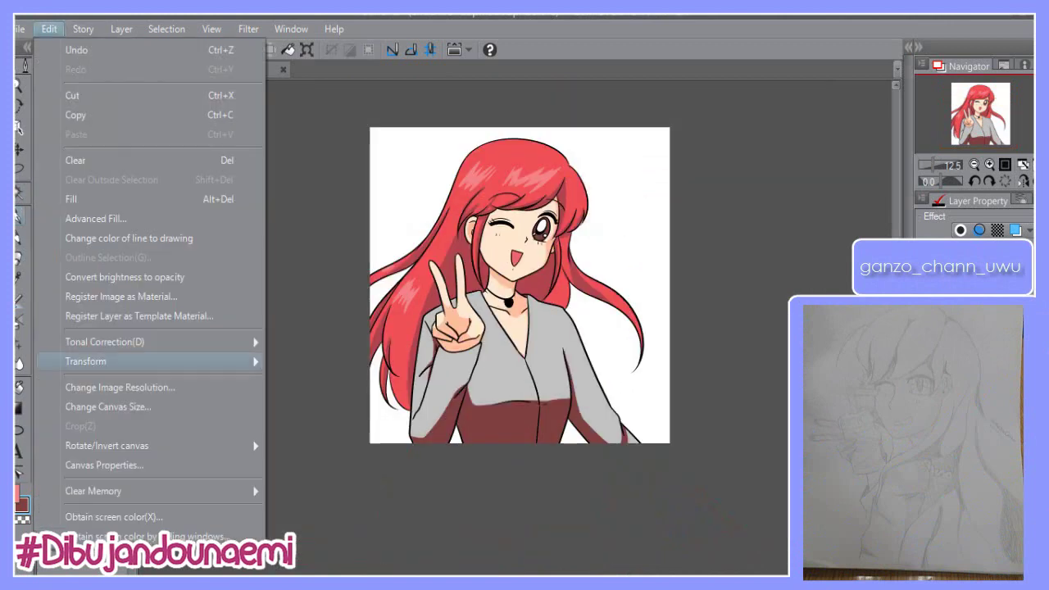
pyautogui.hotkey('ctrl', 'u')
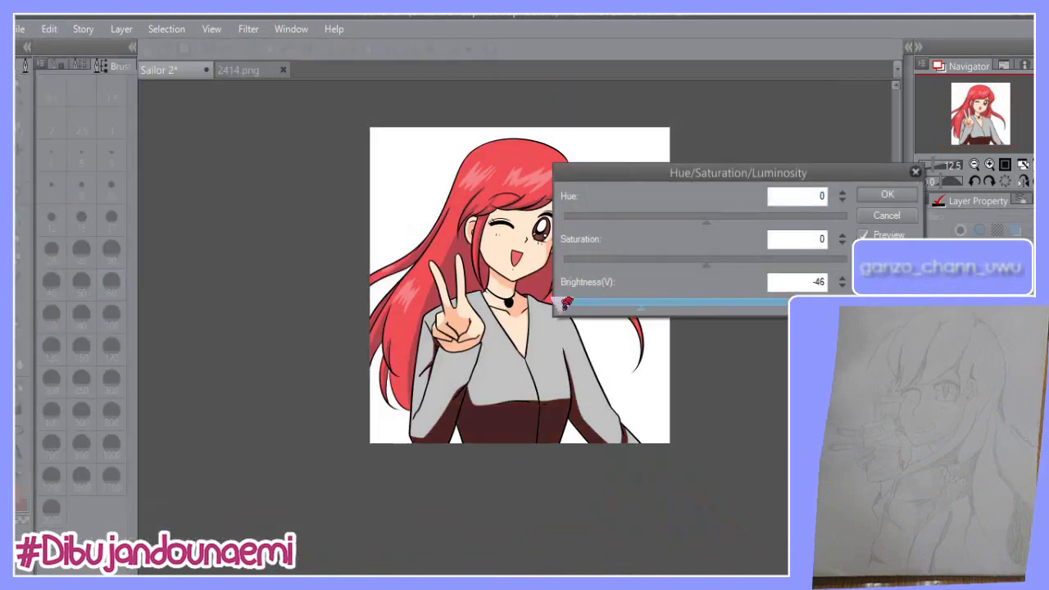
pyautogui.moveTo(736, 306); pyautogui.dragTo(752, 306)
pyautogui.click(888, 194)
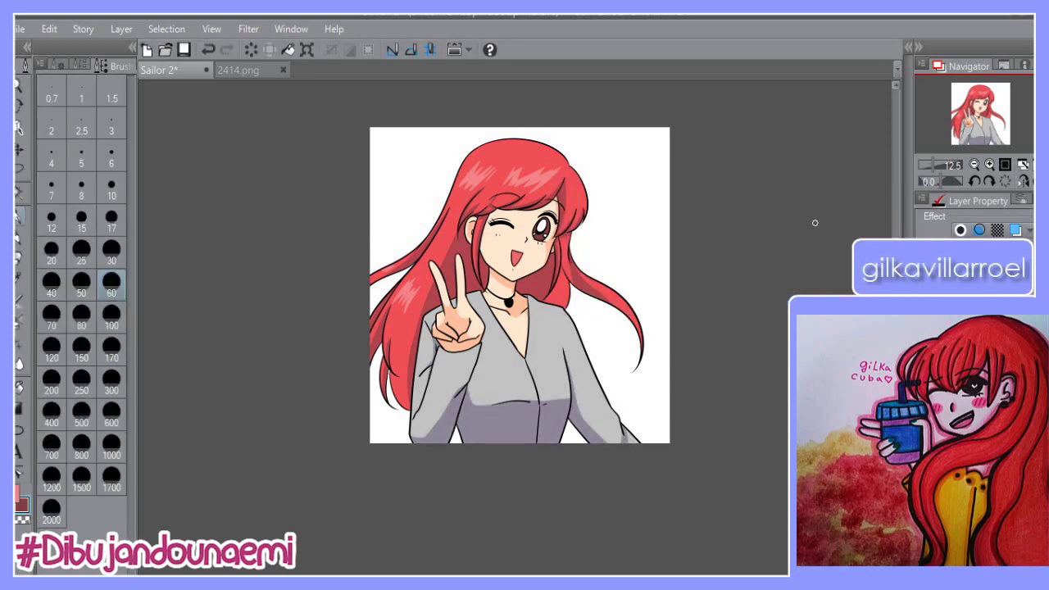
pyautogui.hotkey('ctrl', 'u')
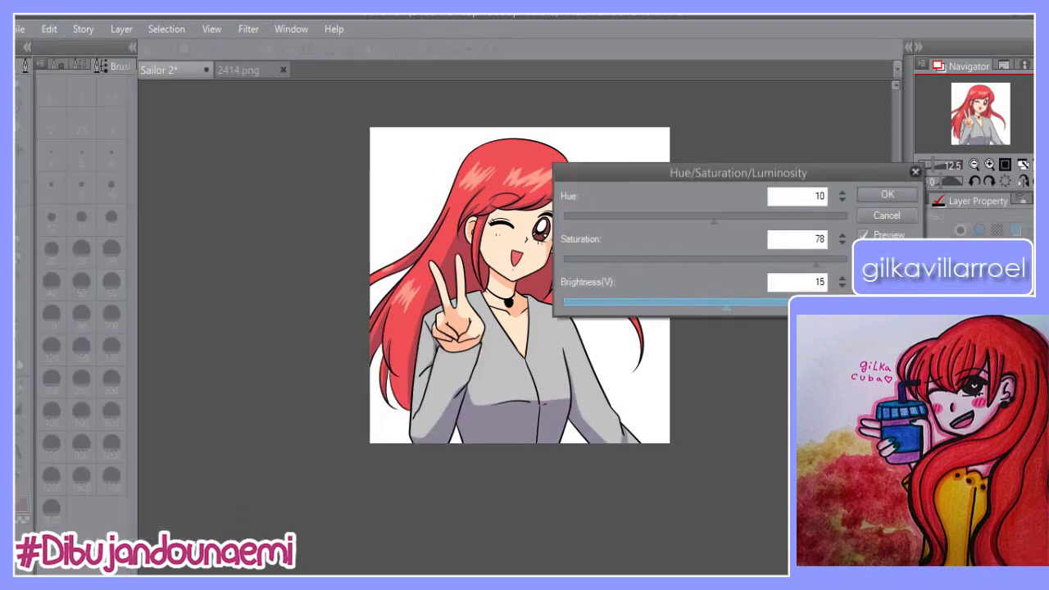
pyautogui.press('Return')
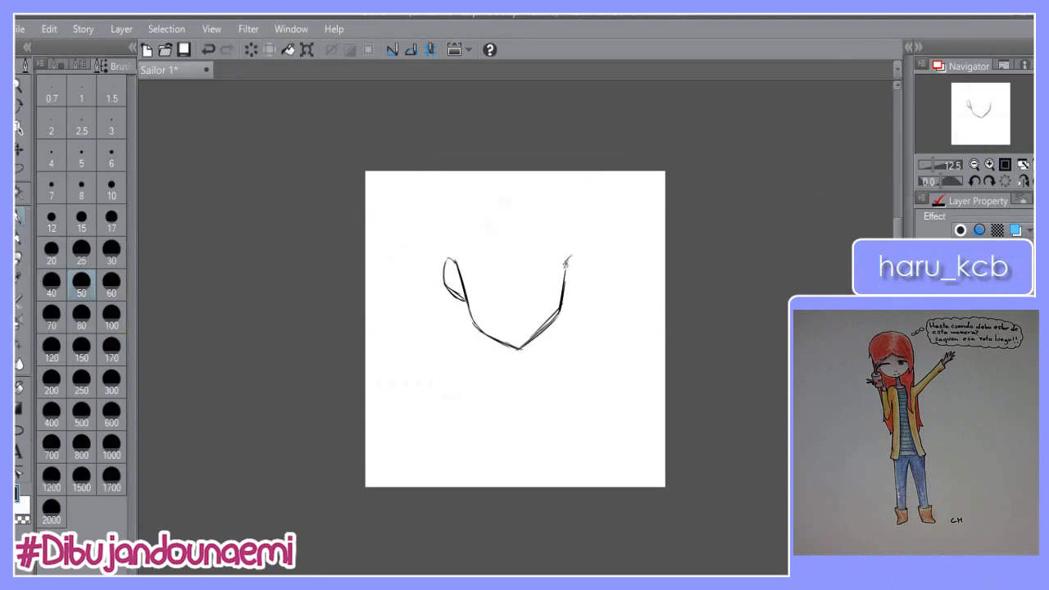
# Step: Sketch two round eyes, straight brows, an angular nose and a flat mouth inside the face outline with a size 50 brush
pyautogui.moveTo(474, 258); pyautogui.dragTo(492, 260)
pyautogui.moveTo(532, 246); pyautogui.dragTo(541, 245)
pyautogui.click(19, 258)
pyautogui.moveTo(505, 295)
pyautogui.mouseDown()
pyautogui.moveTo(527, 293)
pyautogui.moveTo(501, 300)
pyautogui.mouseUp()
pyautogui.click(82, 282)
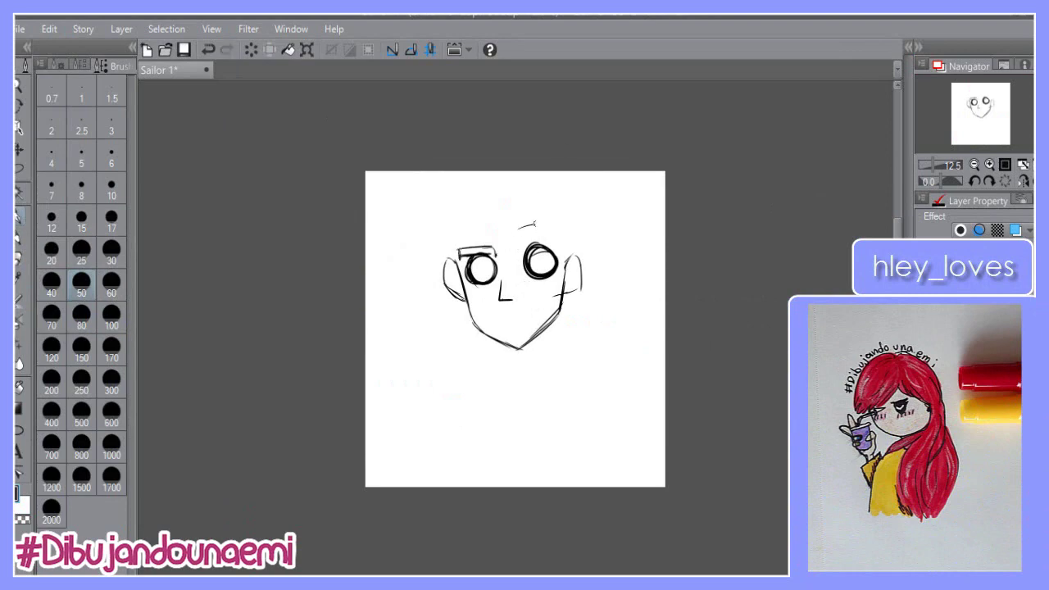
pyautogui.hotkey('ctrl', 'z')
pyautogui.moveTo(502, 301); pyautogui.dragTo(525, 312)
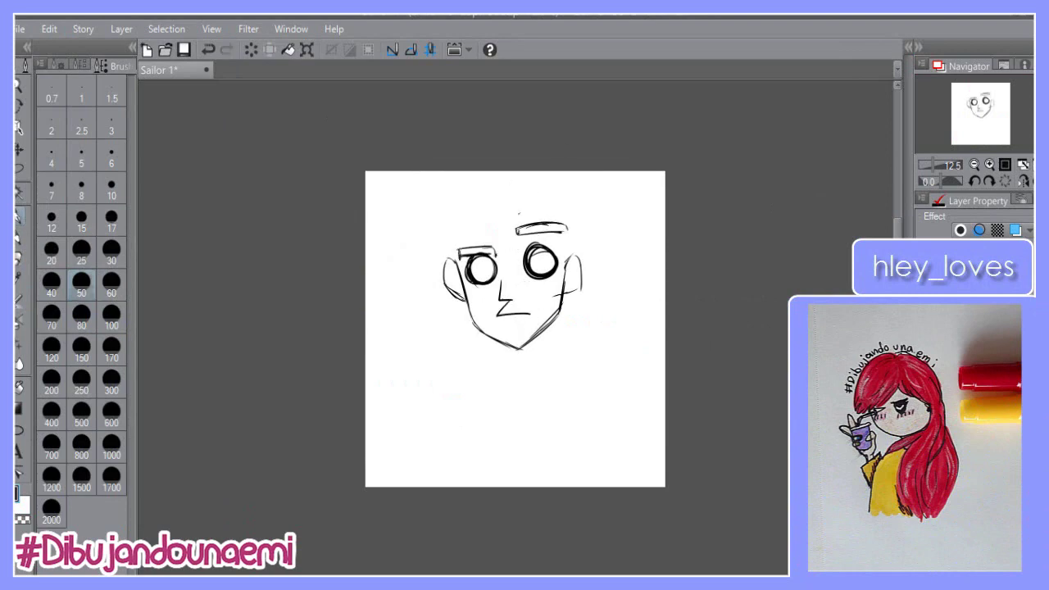
# Step: Replace one round eye with a narrow half-closed one and redraw the other as a smaller black circle
pyautogui.click(19, 258)
pyautogui.moveTo(495, 254)
pyautogui.mouseDown()
pyautogui.moveTo(469, 272)
pyautogui.moveTo(489, 287)
pyautogui.moveTo(489, 254)
pyautogui.mouseUp()
pyautogui.click(81, 283)
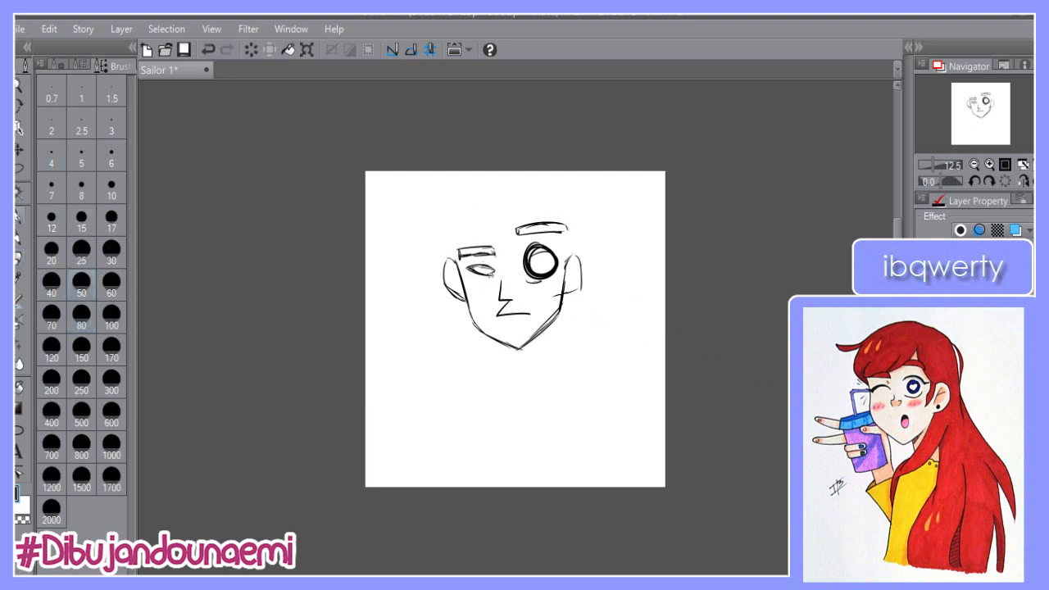
pyautogui.hotkey('ctrl', 'z')
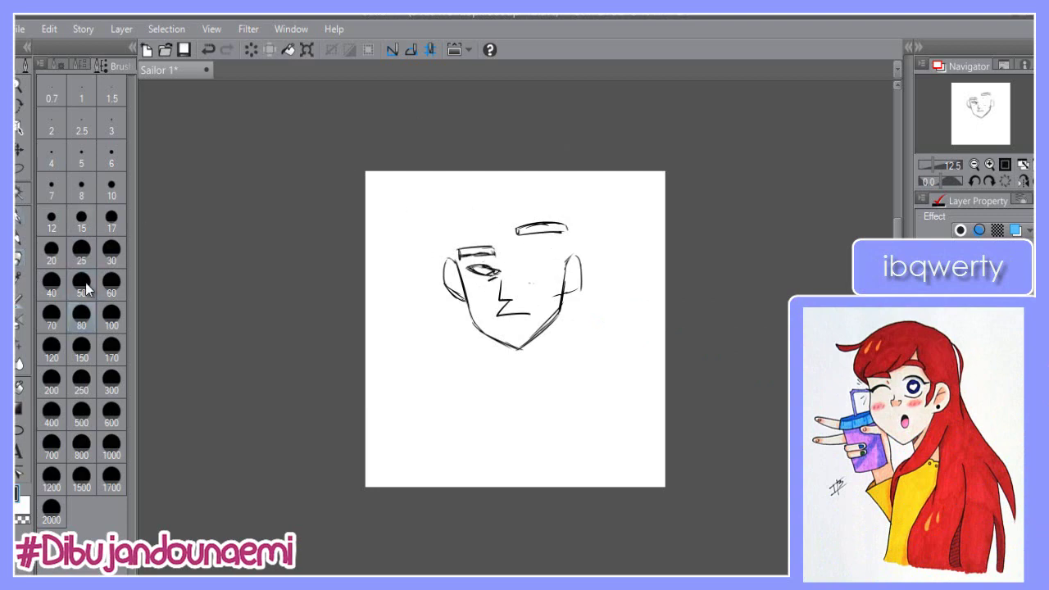
pyautogui.click(19, 238)
pyautogui.moveTo(536, 248)
pyautogui.mouseDown()
pyautogui.moveTo(525, 275)
pyautogui.moveTo(551, 272)
pyautogui.mouseUp()
# Step: Erase the face outline, ears and old brows, and draw a slanted brow over the narrow eye and an arched one over the round eye
pyautogui.click(19, 258)
pyautogui.moveTo(447, 261); pyautogui.dragTo(456, 294)
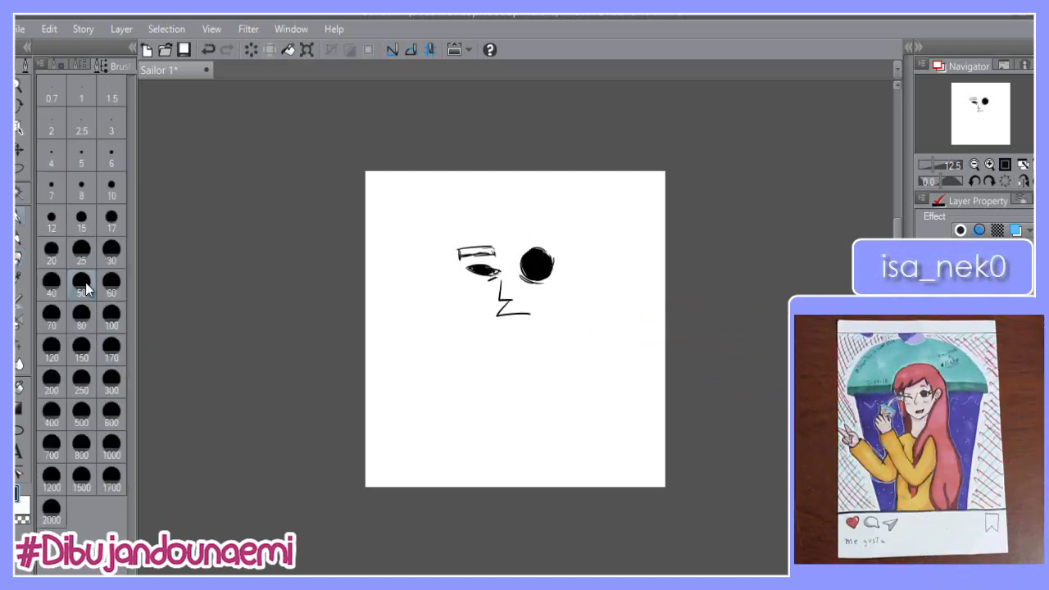
pyautogui.moveTo(520, 275); pyautogui.dragTo(542, 283)
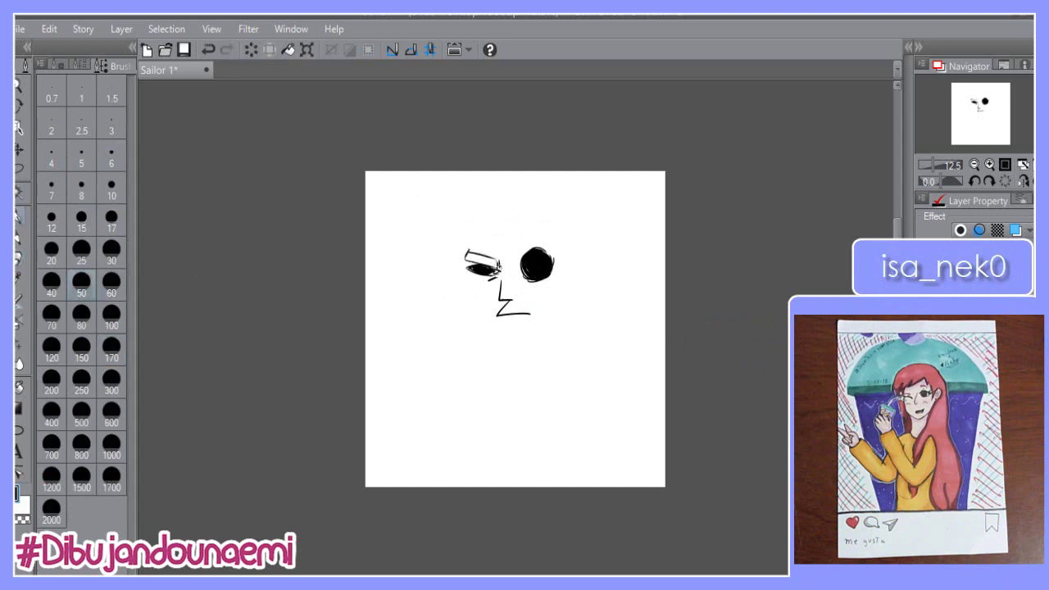
pyautogui.moveTo(519, 235); pyautogui.dragTo(564, 241)
pyautogui.hotkey('ctrl', 'z')
pyautogui.moveTo(516, 243); pyautogui.dragTo(563, 240)
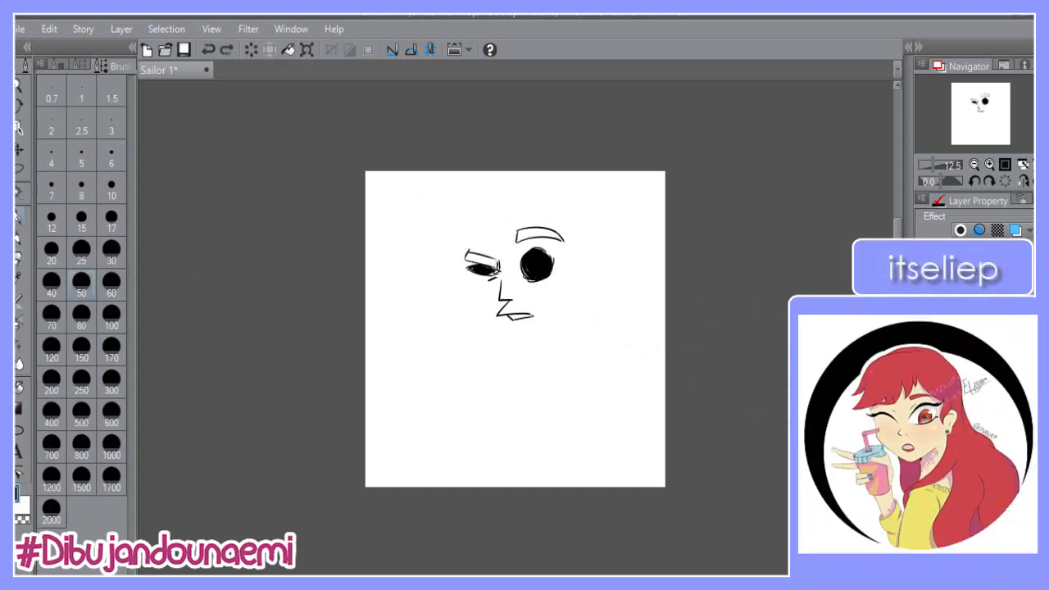
pyautogui.moveTo(464, 259); pyautogui.dragTo(525, 356)
pyautogui.hotkey('ctrl', 'z')
pyautogui.moveTo(464, 259)
pyautogui.mouseDown()
pyautogui.moveTo(470, 308)
pyautogui.moveTo(510, 341)
pyautogui.mouseUp()
pyautogui.hotkey('ctrl', 'z')
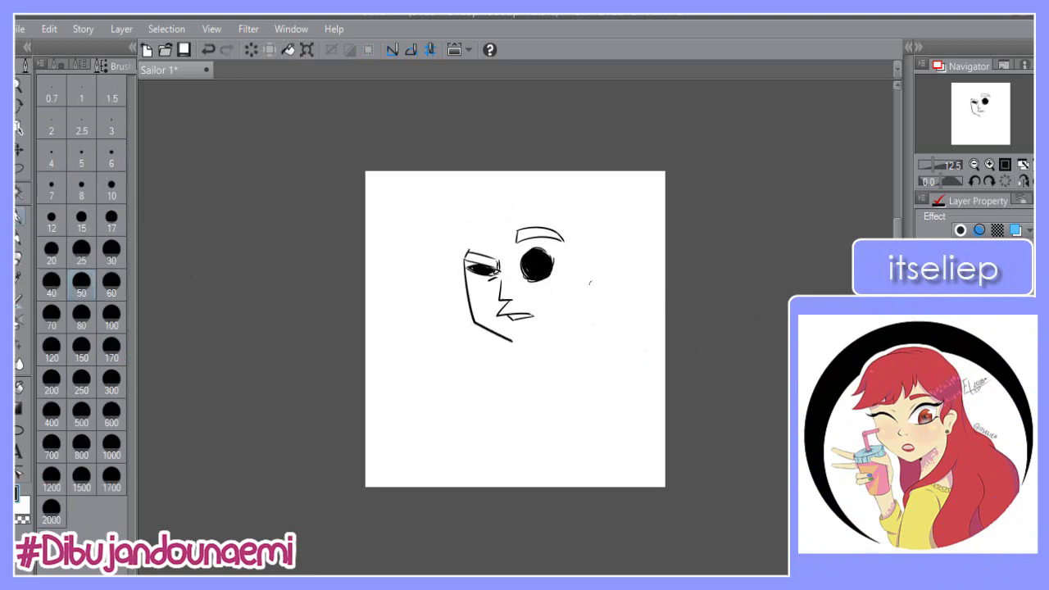
pyautogui.hotkey('ctrl', 'z')
pyautogui.moveTo(464, 261); pyautogui.dragTo(517, 350)
pyautogui.hotkey('ctrl', 'z')
pyautogui.moveTo(503, 261); pyautogui.dragTo(531, 347)
pyautogui.hotkey('ctrl', 'z')
pyautogui.moveTo(462, 274)
pyautogui.mouseDown()
pyautogui.moveTo(502, 336)
pyautogui.moveTo(522, 347)
pyautogui.mouseUp()
pyautogui.hotkey('ctrl', 'z')
pyautogui.hotkey('ctrl', 'z')
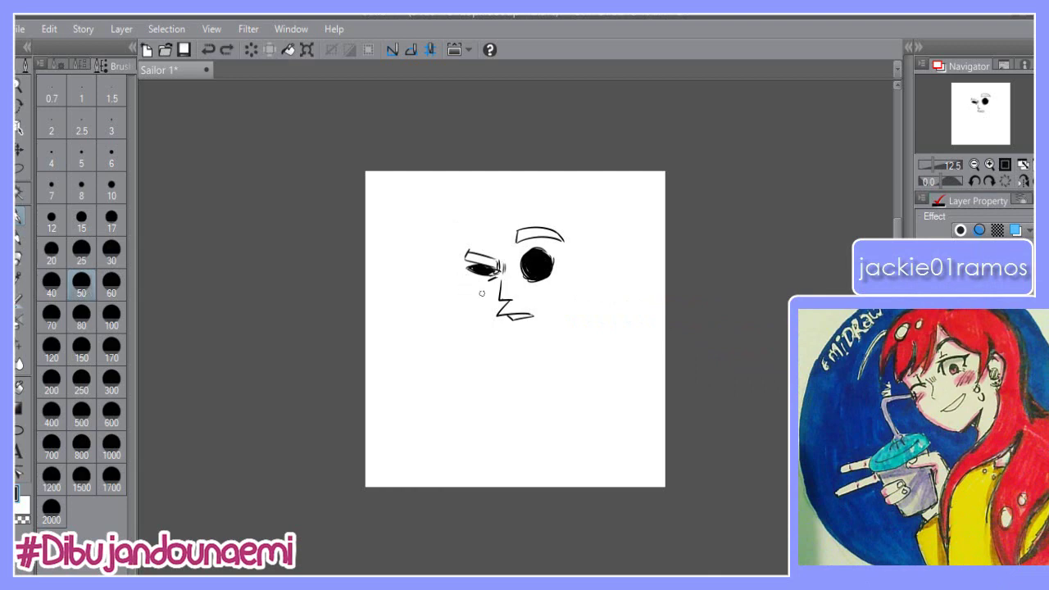
pyautogui.moveTo(463, 265); pyautogui.dragTo(516, 344)
pyautogui.moveTo(517, 344); pyautogui.dragTo(557, 320)
pyautogui.hotkey('ctrl', 'z')
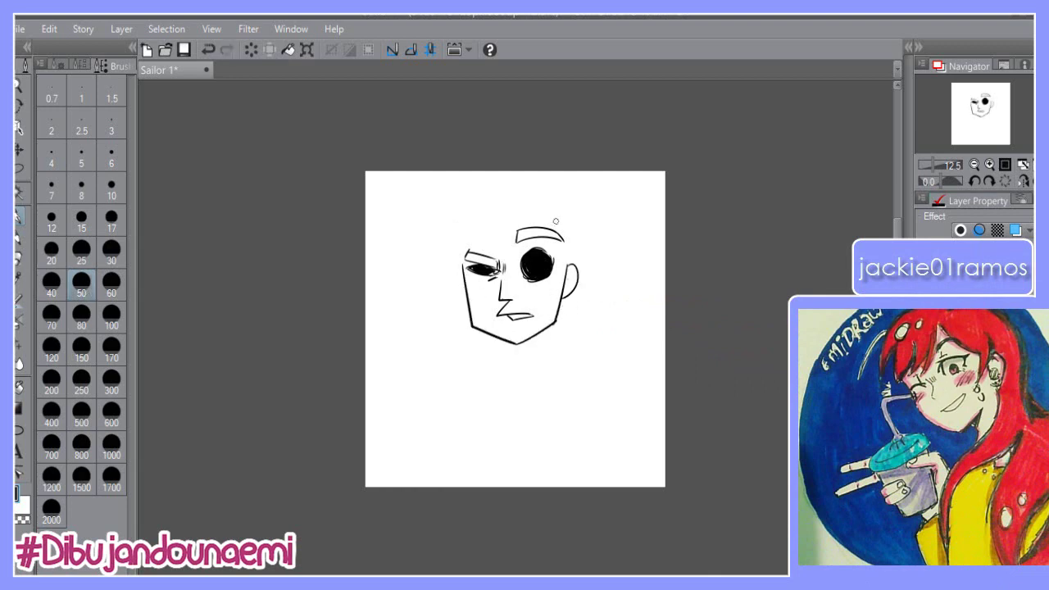
pyautogui.hotkey('ctrl', 'z')
pyautogui.hotkey('ctrl', 'z')
pyautogui.hotkey('ctrl', 'z')
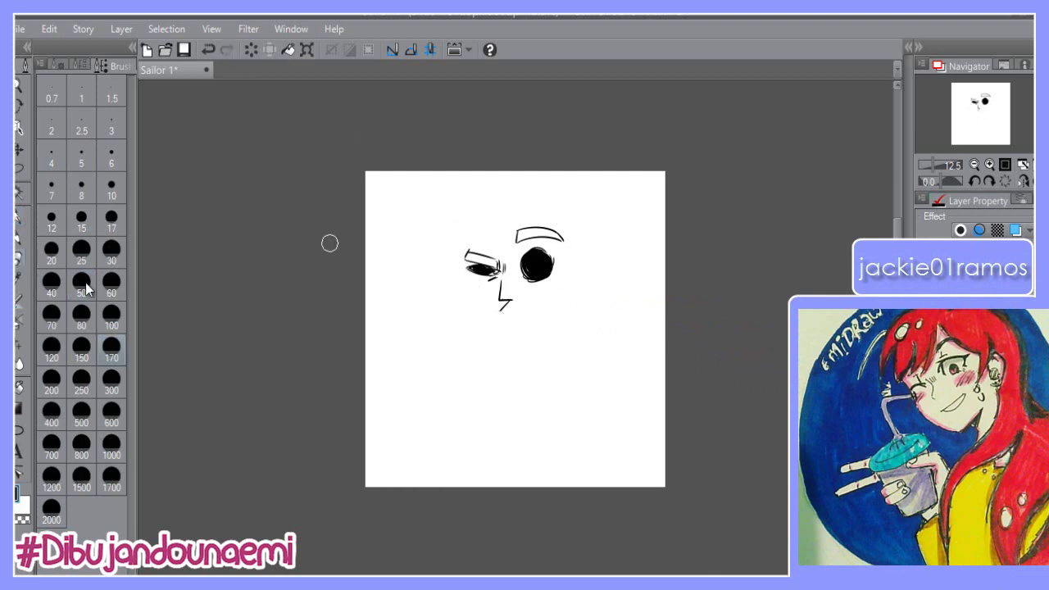
# Step: Fill both eyebrow outlines with solid black and close off the tip of the nose with a short line
pyautogui.hotkey('ctrl', 'a')
pyautogui.hotkey('ctrl', 'd')
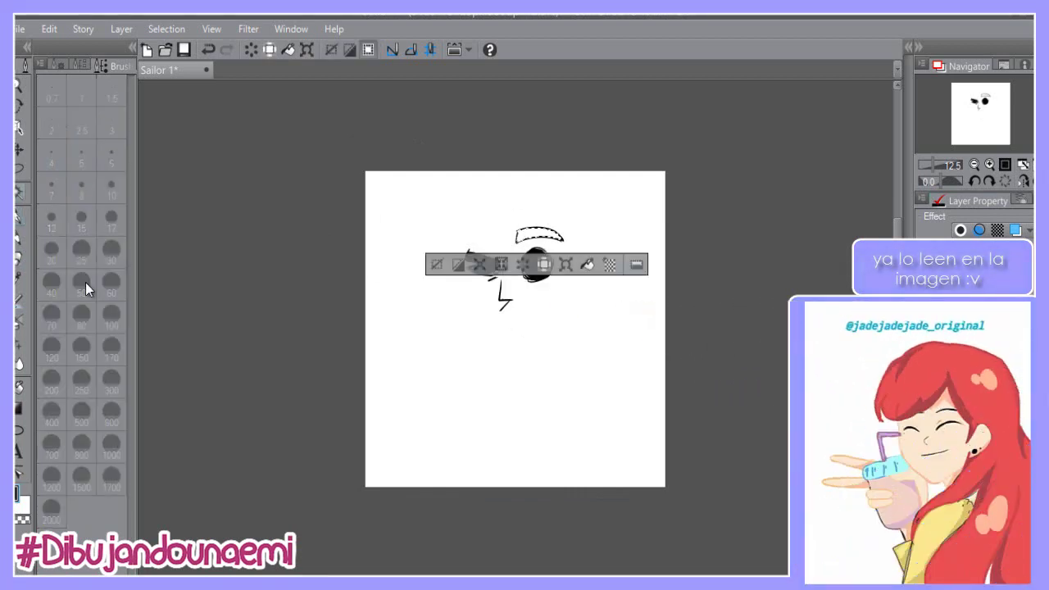
pyautogui.moveTo(515, 315); pyautogui.dragTo(502, 309)
pyautogui.click(19, 216)
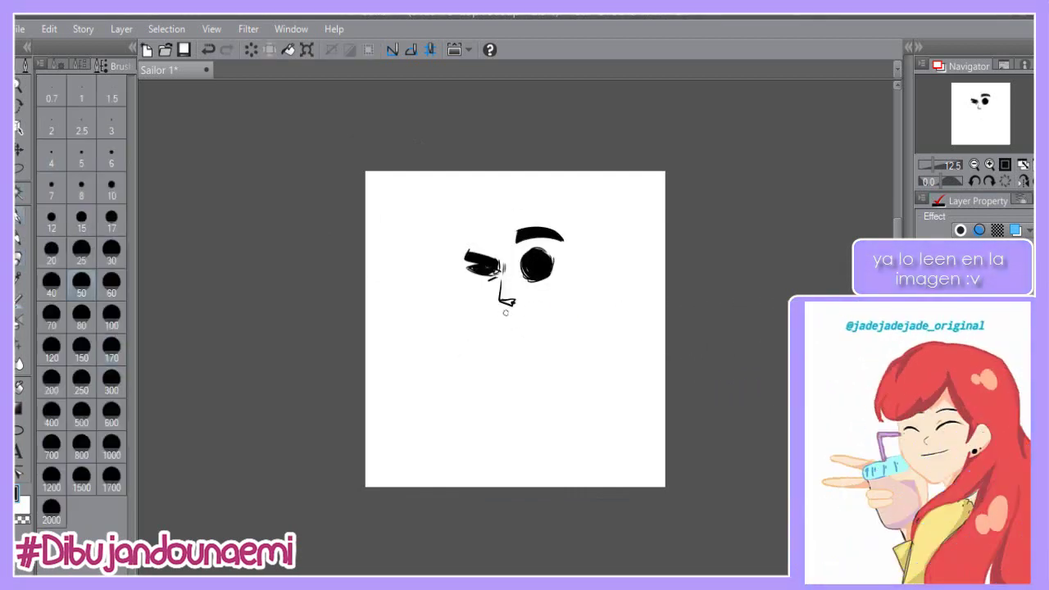
pyautogui.hotkey('ctrl', 'z')
# Step: Draw the cheek and angular jawline down to a pointed chin, with short lines for the mouth and under the eyes
pyautogui.moveTo(459, 280); pyautogui.dragTo(510, 351)
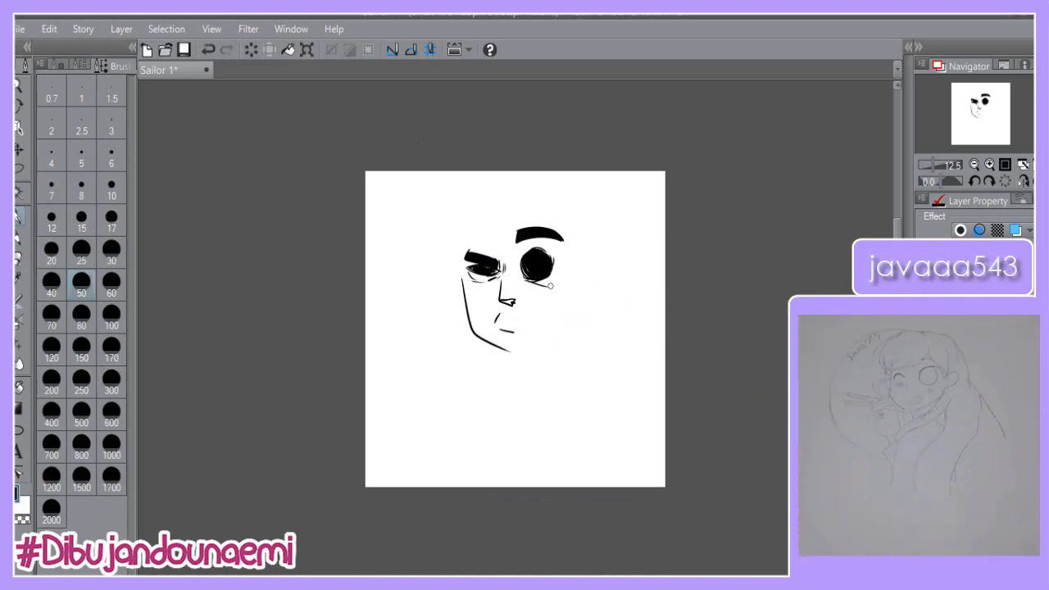
pyautogui.moveTo(477, 335); pyautogui.dragTo(555, 329)
pyautogui.hotkey('ctrl', 'z')
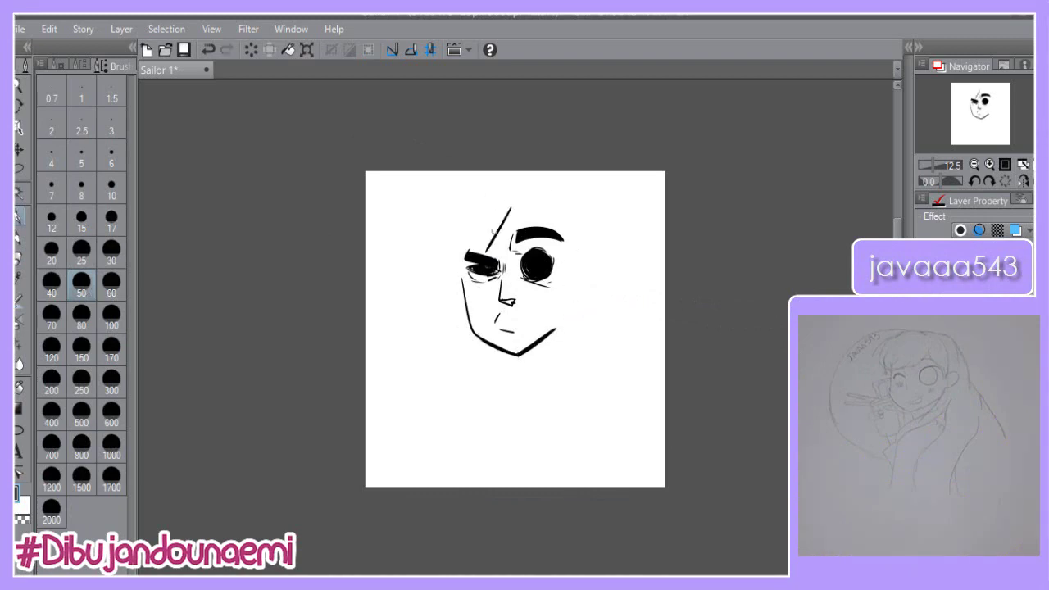
# Step: Draw spiky bangs across the forehead and the shaggy outer hair contour on the narrow-eye side
pyautogui.moveTo(499, 216); pyautogui.dragTo(469, 252)
pyautogui.moveTo(510, 210); pyautogui.dragTo(505, 249)
pyautogui.moveTo(475, 227); pyautogui.dragTo(463, 257)
pyautogui.moveTo(525, 208); pyautogui.dragTo(508, 249)
pyautogui.moveTo(524, 208); pyautogui.dragTo(550, 250)
pyautogui.moveTo(547, 214); pyautogui.dragTo(557, 251)
pyautogui.hotkey('ctrl', 'z')
pyautogui.moveTo(464, 174)
pyautogui.mouseDown()
pyautogui.moveTo(429, 173)
pyautogui.moveTo(417, 271)
pyautogui.moveTo(432, 280)
pyautogui.mouseUp()
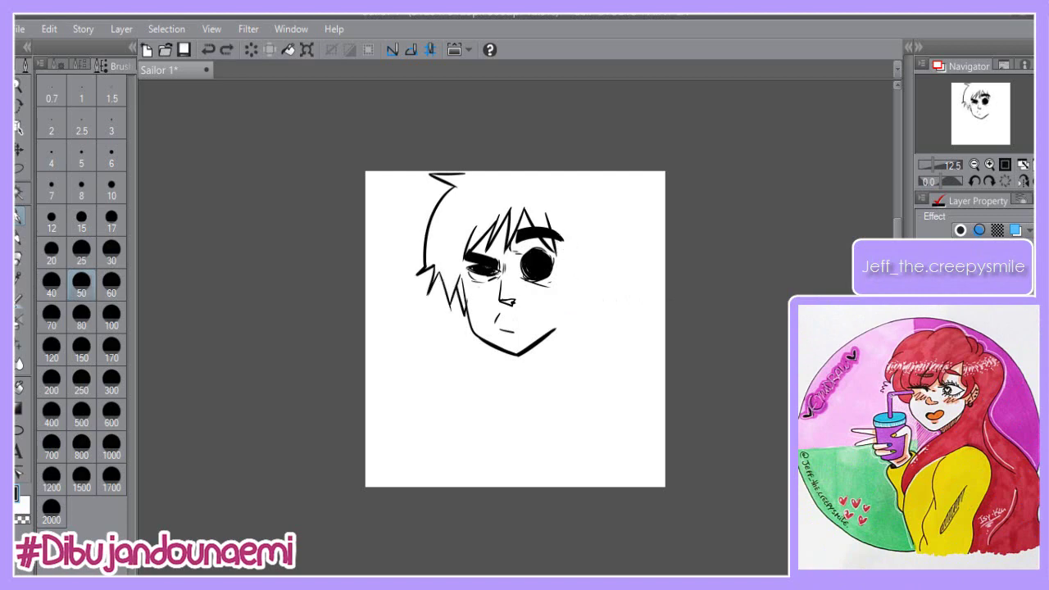
# Step: Draw long pointed hair locks hanging from the brow past the cheek on the round-eye side
pyautogui.moveTo(564, 241); pyautogui.dragTo(566, 271)
pyautogui.moveTo(560, 252); pyautogui.dragTo(554, 327)
pyautogui.moveTo(561, 284); pyautogui.dragTo(571, 328)
pyautogui.moveTo(573, 270); pyautogui.dragTo(573, 325)
pyautogui.hotkey('ctrl', 'z')
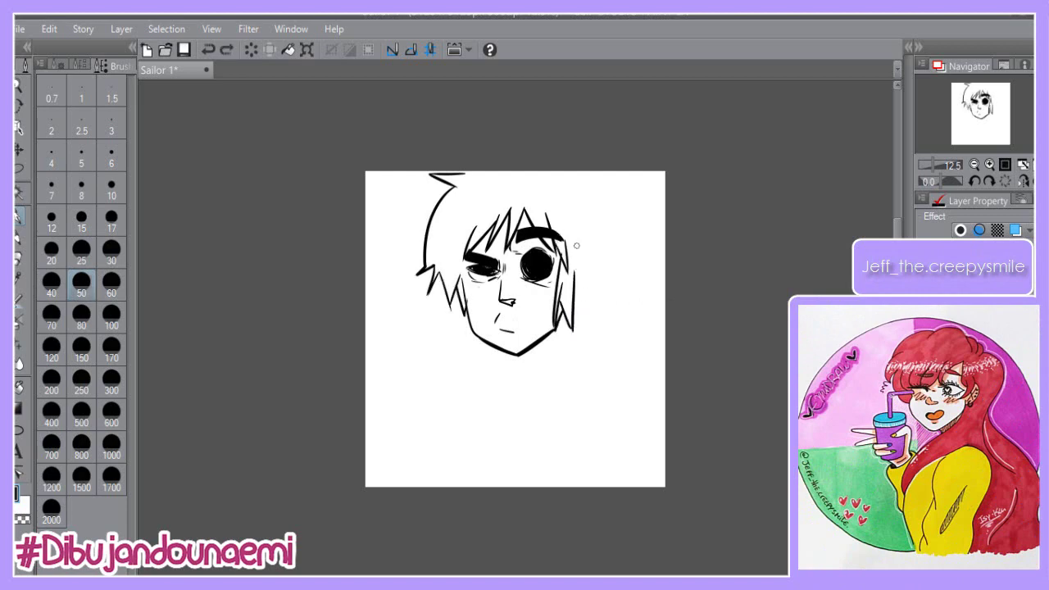
# Step: Draw the ear beside the side locks and the upper edges of a wide open collar around the neck
pyautogui.moveTo(589, 295); pyautogui.dragTo(530, 371)
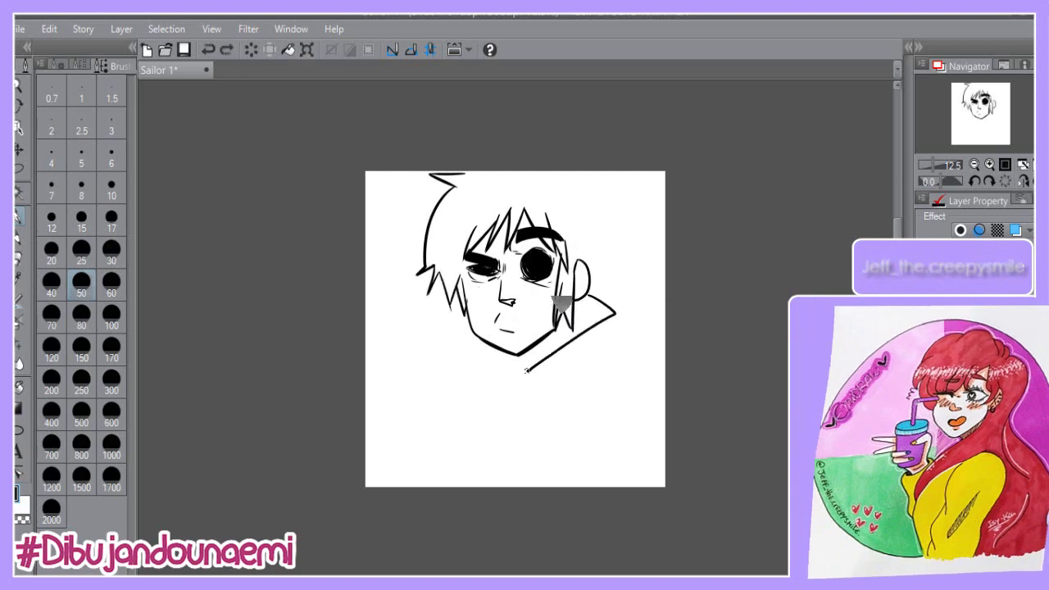
pyautogui.moveTo(468, 326); pyautogui.dragTo(494, 374)
pyautogui.moveTo(530, 371); pyautogui.dragTo(504, 377)
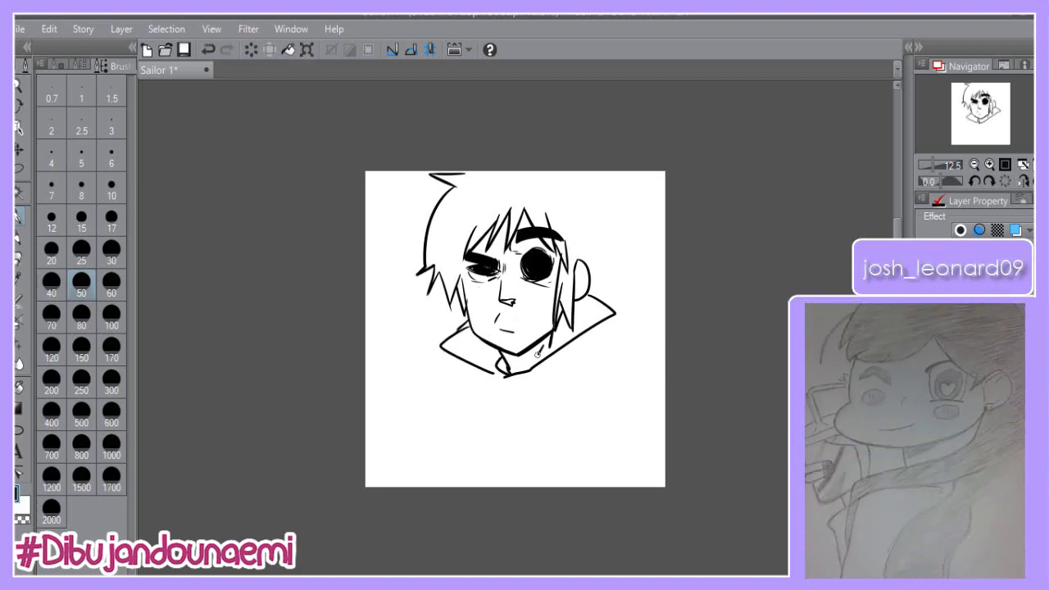
pyautogui.moveTo(616, 315); pyautogui.dragTo(515, 382)
# Step: Draw the spiky outer hair contour on the round-eye side, from the crown down behind the ear
pyautogui.moveTo(576, 172)
pyautogui.mouseDown()
pyautogui.moveTo(620, 253)
pyautogui.moveTo(572, 321)
pyautogui.mouseUp()
pyautogui.hotkey('ctrl', 'z')
pyautogui.hotkey('ctrl', 'z')
pyautogui.hotkey('ctrl', 'z')
pyautogui.moveTo(587, 172)
pyautogui.mouseDown()
pyautogui.moveTo(630, 201)
pyautogui.moveTo(602, 189)
pyautogui.mouseUp()
pyautogui.moveTo(604, 189); pyautogui.dragTo(608, 281)
pyautogui.hotkey('ctrl', 'z')
pyautogui.moveTo(603, 190); pyautogui.dragTo(607, 270)
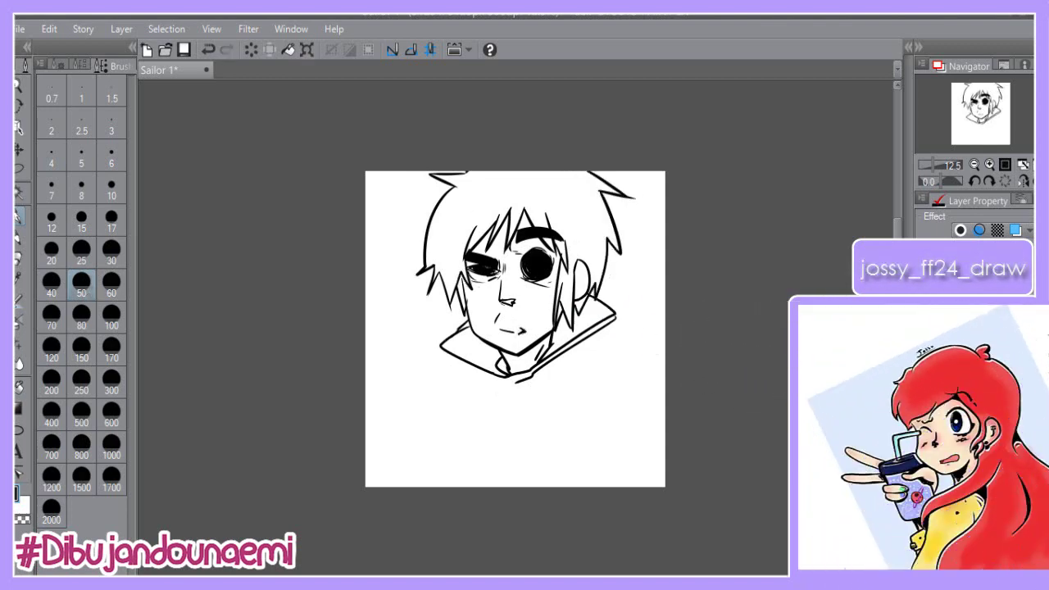
# Step: Draw the collar's lower fold on the narrow-eye side and two drawstrings hanging down the chest
pyautogui.moveTo(429, 369); pyautogui.dragTo(461, 398)
pyautogui.moveTo(432, 403)
pyautogui.mouseDown()
pyautogui.moveTo(484, 414)
pyautogui.moveTo(468, 482)
pyautogui.mouseUp()
pyautogui.hotkey('ctrl', 'z')
pyautogui.moveTo(490, 418); pyautogui.dragTo(475, 480)
pyautogui.moveTo(527, 415); pyautogui.dragTo(529, 485)
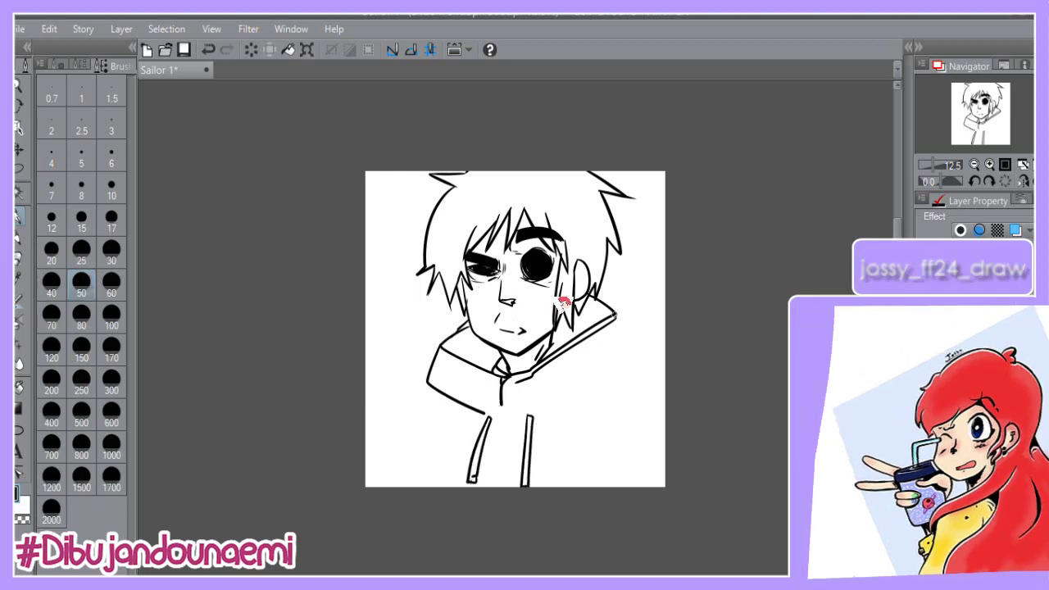
# Step: Draw the collar's outer edge on the round-eye side, the shoulder lines and the first sleeve seam
pyautogui.moveTo(614, 314); pyautogui.dragTo(631, 337)
pyautogui.moveTo(632, 337); pyautogui.dragTo(602, 384)
pyautogui.moveTo(617, 361); pyautogui.dragTo(615, 395)
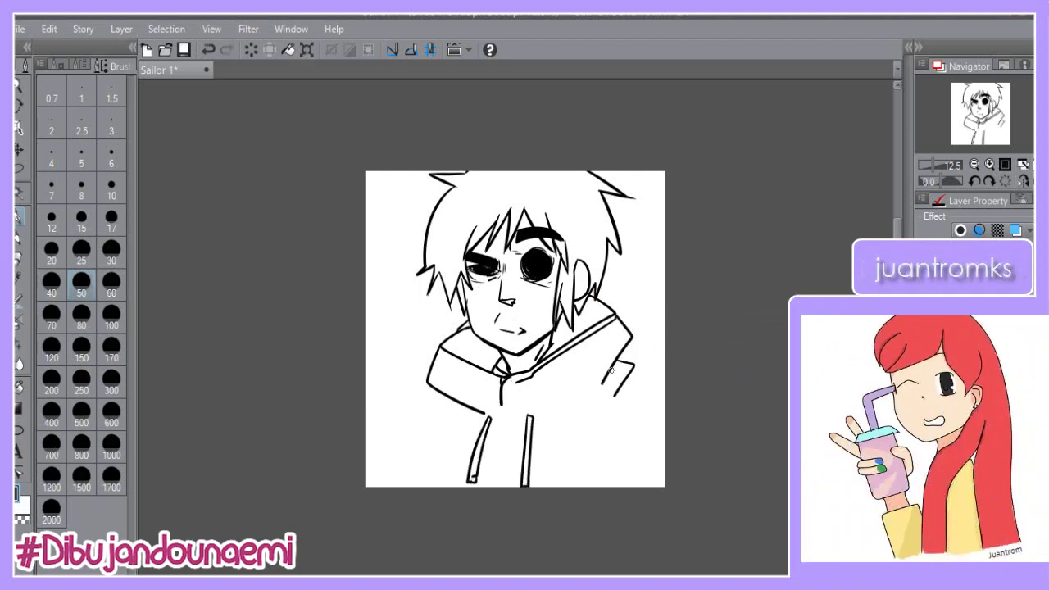
pyautogui.moveTo(433, 393)
pyautogui.mouseDown()
pyautogui.moveTo(406, 399)
pyautogui.moveTo(430, 487)
pyautogui.mouseUp()
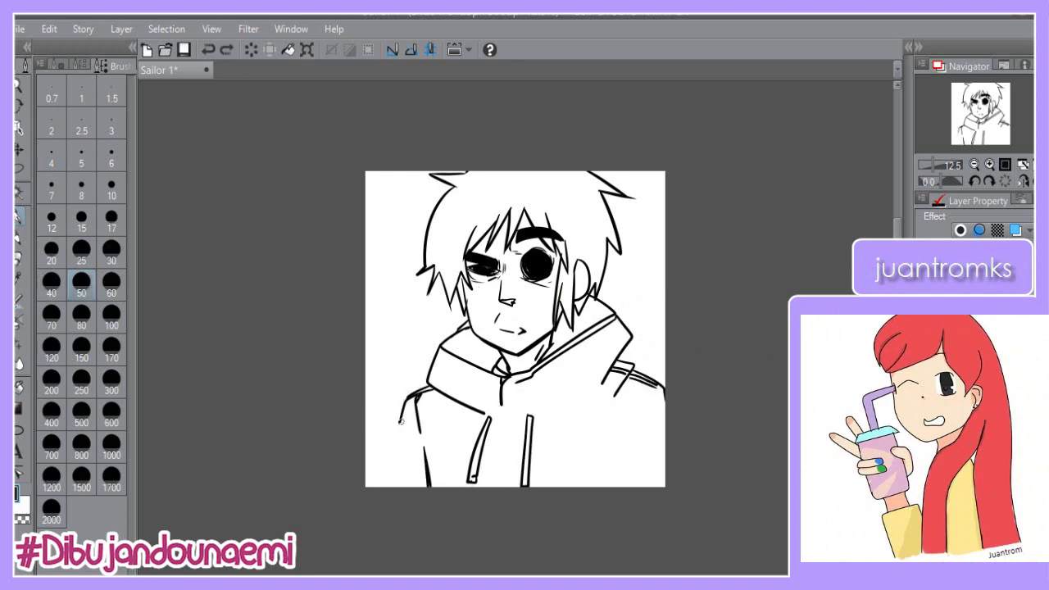
# Step: Draw both sleeves' outer edges and folds, the jacket's front seam, and small button and crease details on the chest
pyautogui.moveTo(400, 422); pyautogui.dragTo(419, 487)
pyautogui.moveTo(399, 446); pyautogui.dragTo(405, 487)
pyautogui.moveTo(652, 400); pyautogui.dragTo(604, 486)
pyautogui.moveTo(642, 418); pyautogui.dragTo(613, 487)
pyautogui.moveTo(585, 392); pyautogui.dragTo(544, 486)
pyautogui.moveTo(502, 419); pyautogui.dragTo(502, 462)
pyautogui.moveTo(566, 385); pyautogui.dragTo(589, 374)
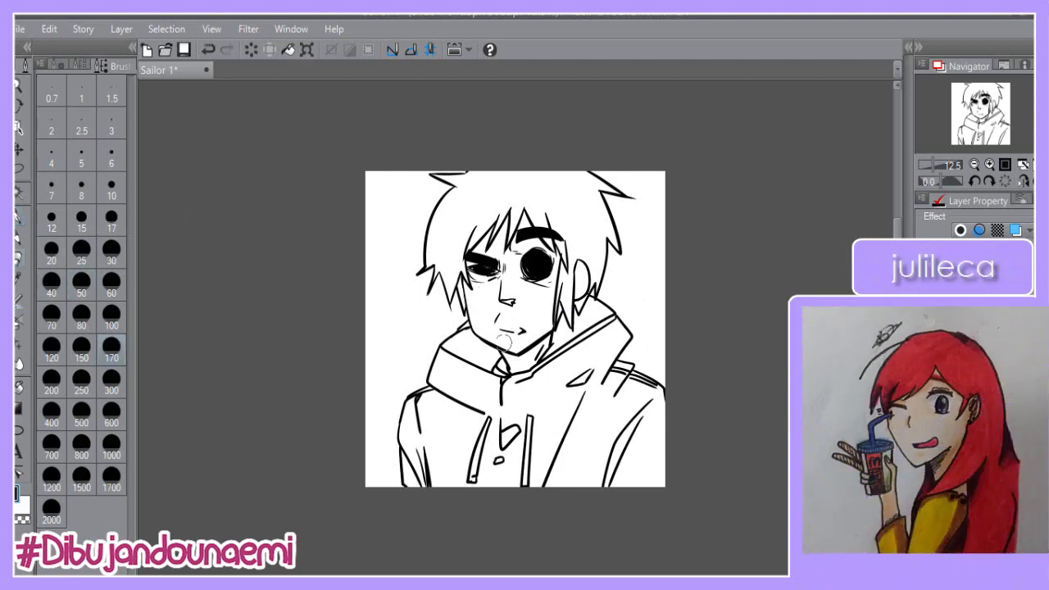
# Step: Open a gap in the chin line, draw a small jagged goatee there, and add bag lines under the eyes
pyautogui.moveTo(505, 345); pyautogui.dragTo(516, 352)
pyautogui.press('p')
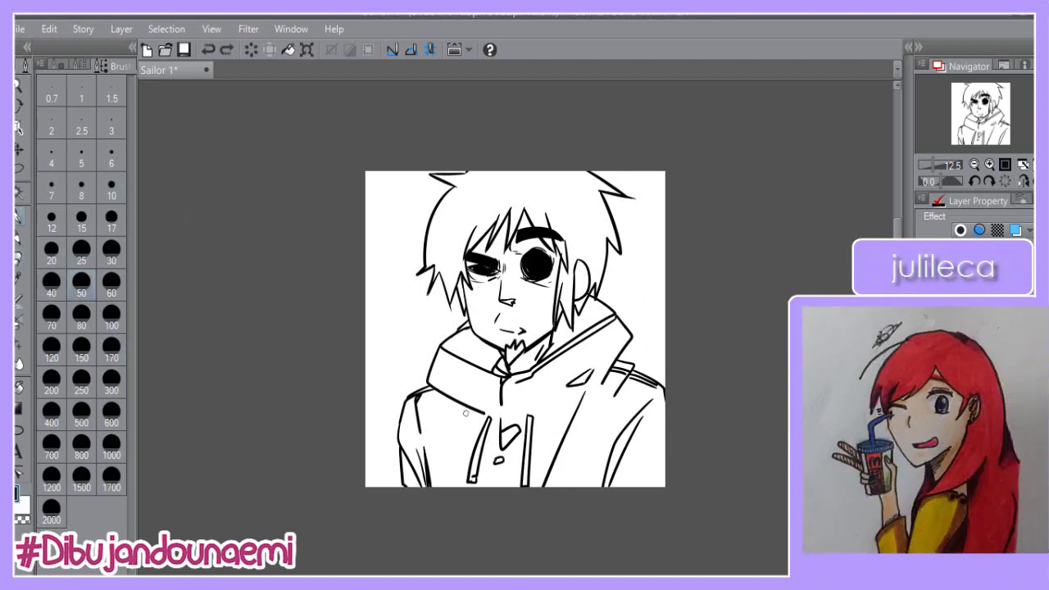
pyautogui.moveTo(520, 277); pyautogui.dragTo(534, 285)
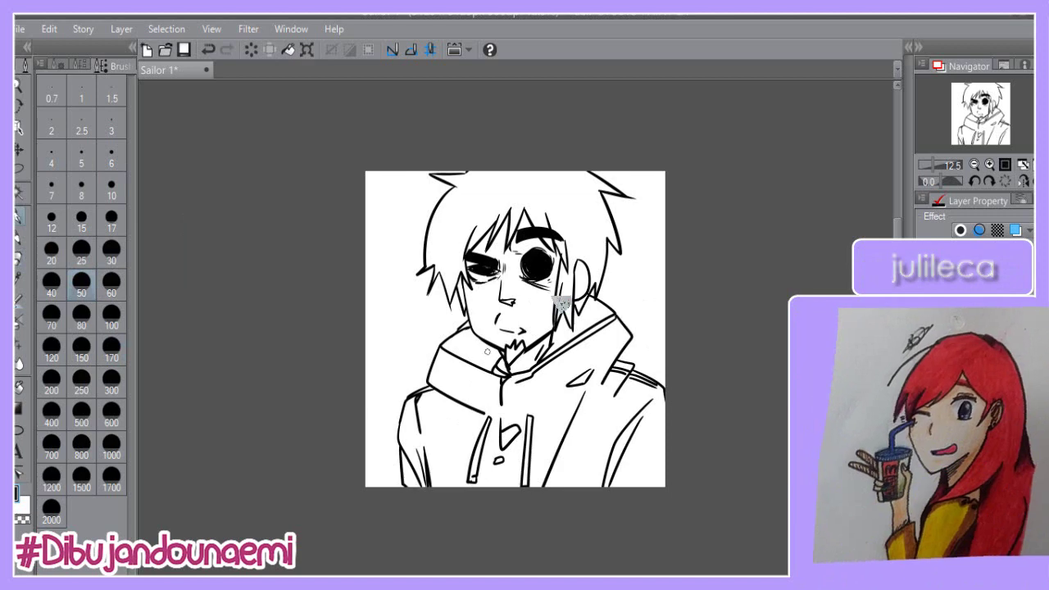
# Step: Erase the outer half of the eyebrow above the round eye, where the bangs cover it
pyautogui.press('e')
pyautogui.moveTo(542, 229); pyautogui.dragTo(559, 236)
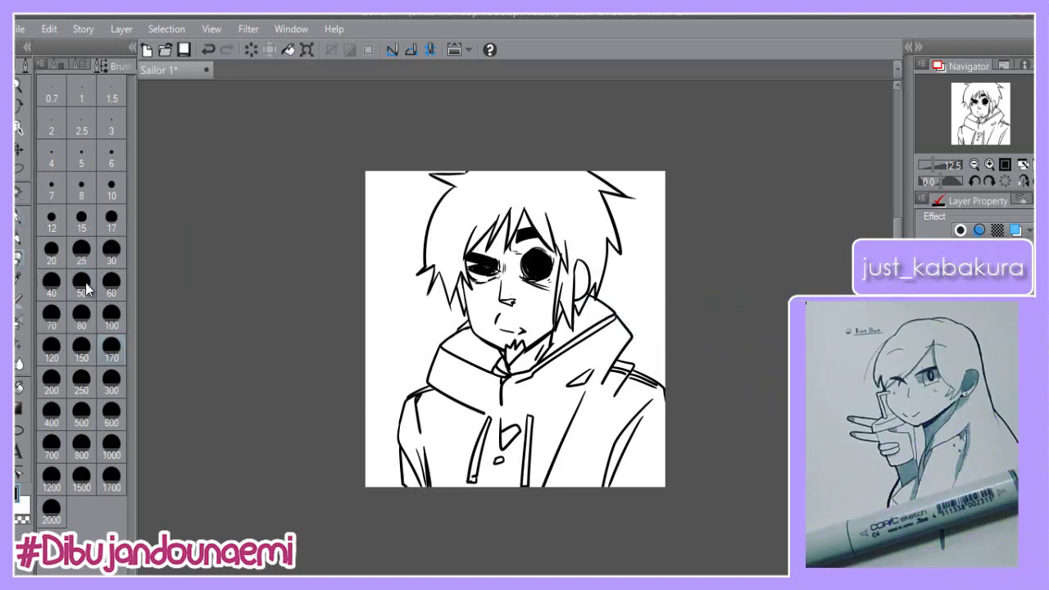
pyautogui.click(86, 287)
# Step: Fill the inside of the collar on both sides of the neck and the inner ear with black, and refine the side locks
pyautogui.click(18, 193)
pyautogui.click(470, 351)
pyautogui.click(537, 393)
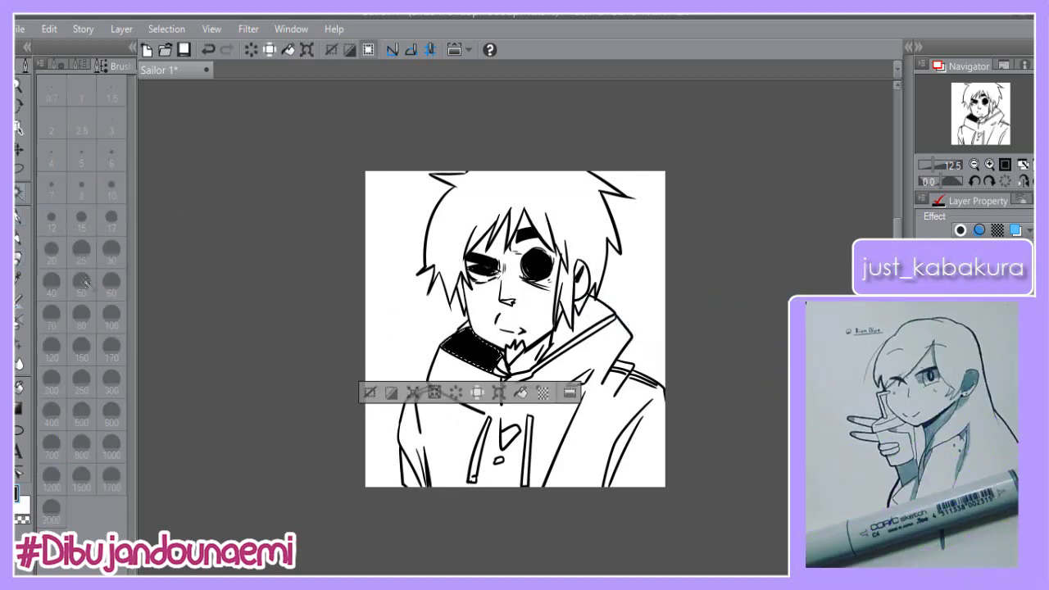
pyautogui.click(580, 326)
pyautogui.click(643, 380)
pyautogui.click(473, 380)
pyautogui.click(18, 220)
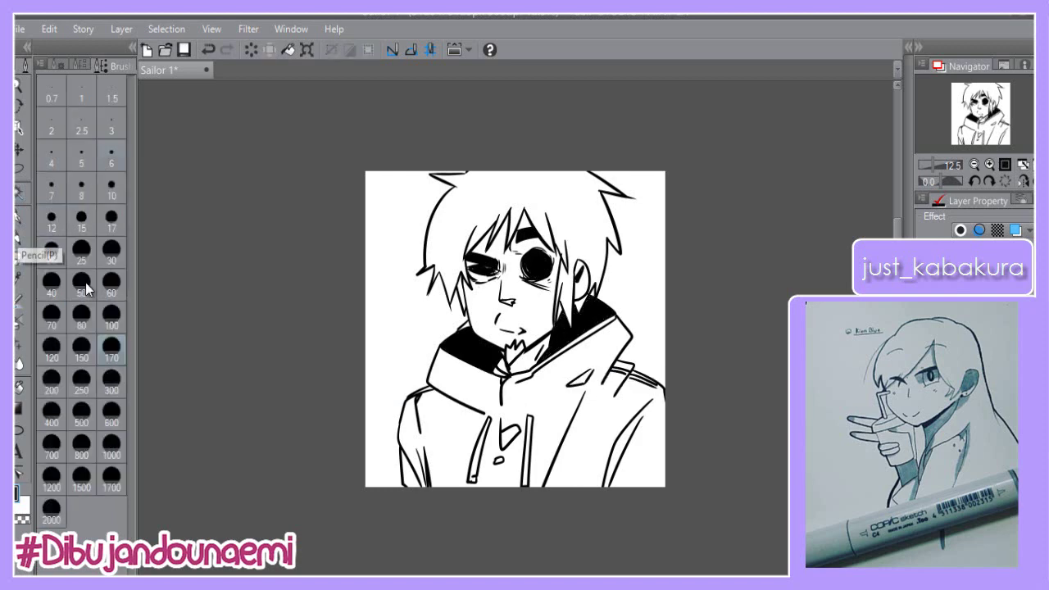
pyautogui.moveTo(557, 305); pyautogui.dragTo(565, 304)
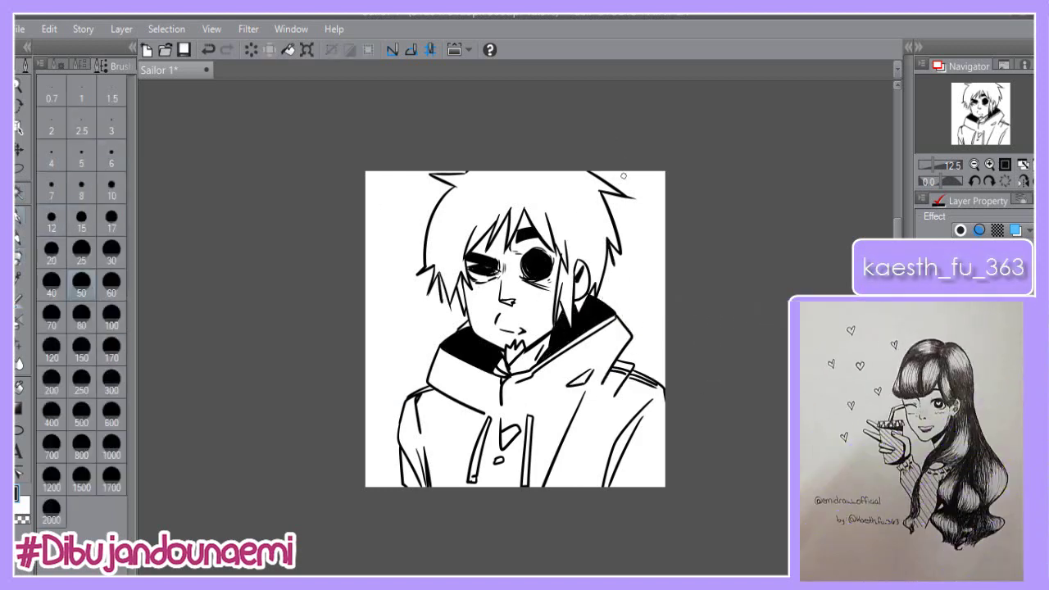
# Step: Finish the bang line and fill the face, neck and ear with a pale peach skin tone
pyautogui.moveTo(519, 207); pyautogui.dragTo(512, 234)
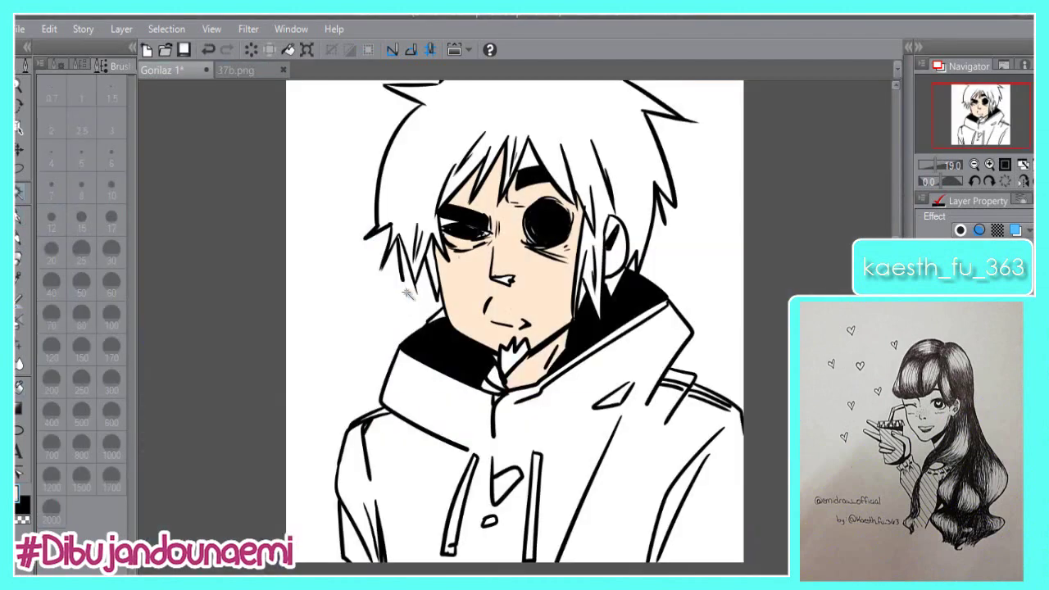
pyautogui.click(494, 379)
pyautogui.click(615, 247)
pyautogui.click(446, 223)
pyautogui.click(20, 216)
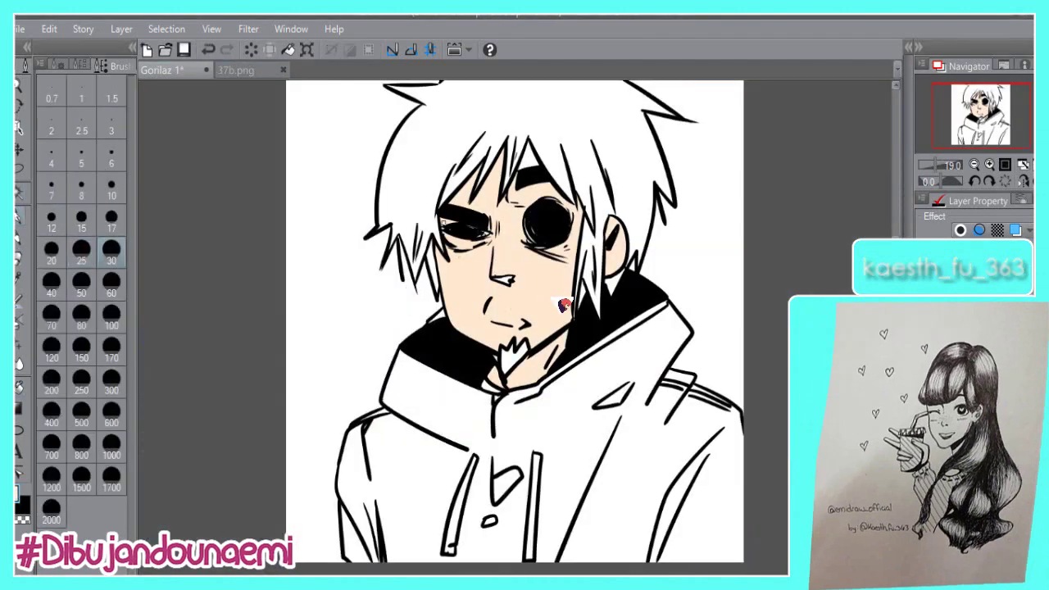
pyautogui.click(19, 192)
pyautogui.click(580, 287)
pyautogui.click(527, 159)
# Step: Shift the skin fill toward a warmer, yellower tone with Hue/Saturation/Luminosity
pyautogui.click(83, 29)
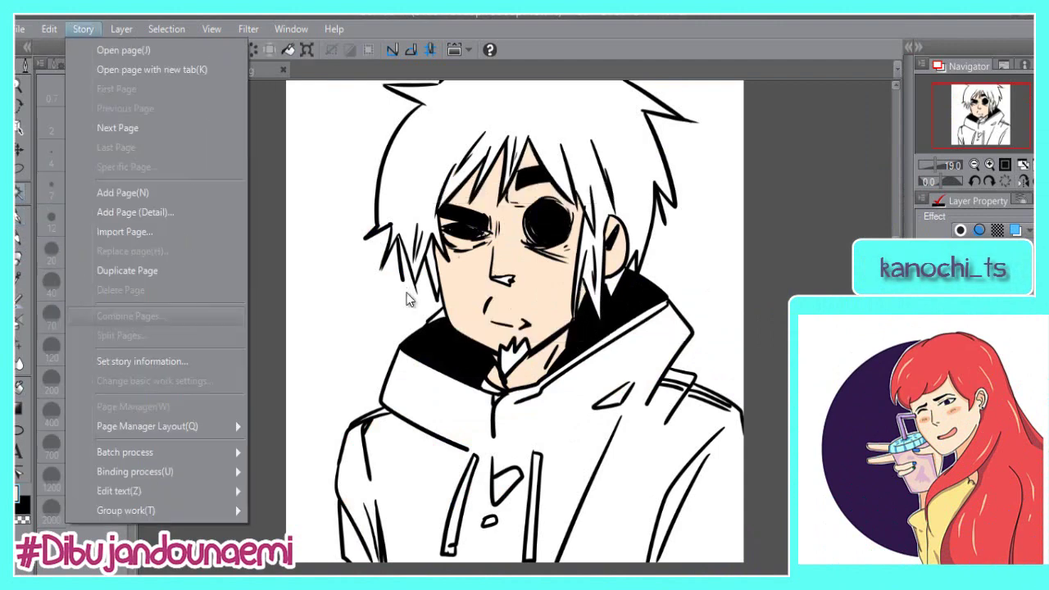
pyautogui.hotkey('ctrl', 'u')
pyautogui.moveTo(705, 264)
pyautogui.mouseDown()
pyautogui.moveTo(679, 264)
pyautogui.moveTo(732, 264)
pyautogui.mouseUp()
pyautogui.moveTo(706, 222)
pyautogui.mouseDown()
pyautogui.moveTo(686, 221)
pyautogui.moveTo(714, 222)
pyautogui.mouseUp()
pyautogui.moveTo(705, 307)
pyautogui.mouseDown()
pyautogui.moveTo(673, 307)
pyautogui.moveTo(688, 307)
pyautogui.mouseUp()
pyautogui.moveTo(732, 264); pyautogui.dragTo(649, 264)
pyautogui.click(887, 216)
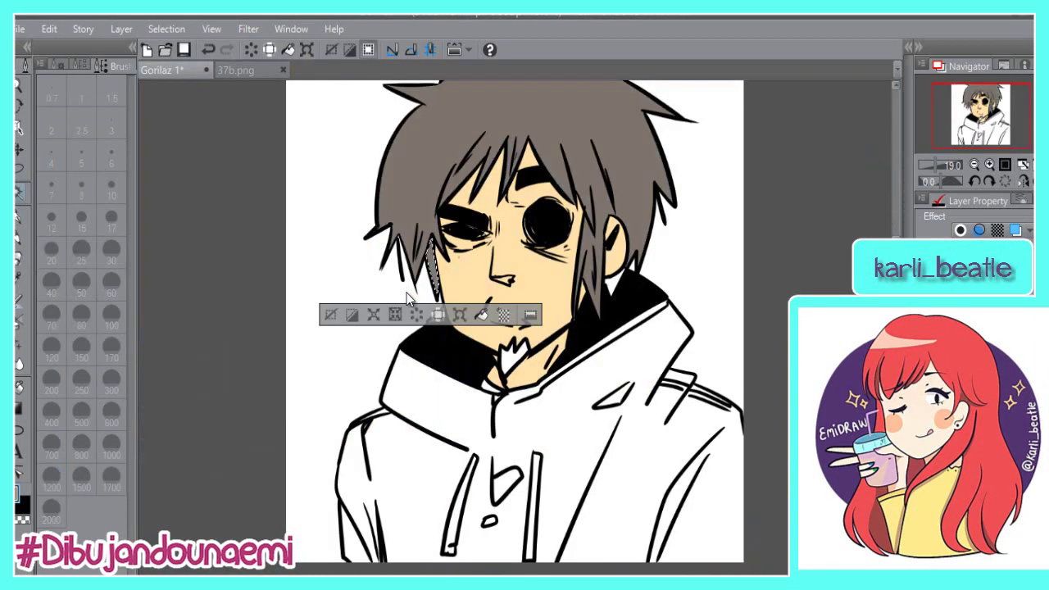
# Step: Fill the jacket, including its shoulder strap pieces and small chest button, with slate blue-gray
pyautogui.press('b')
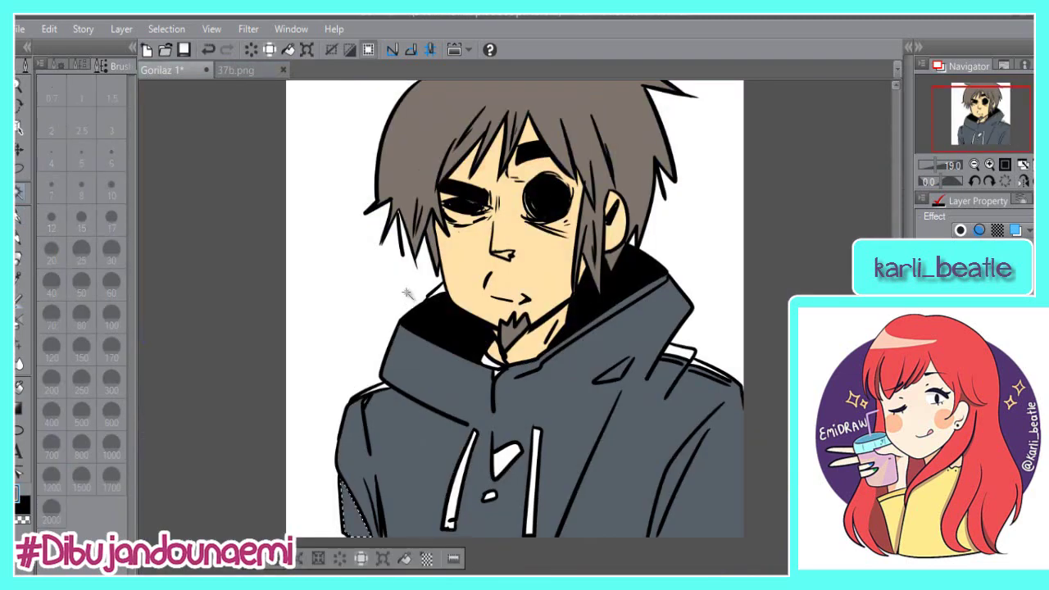
pyautogui.hotkey('ctrl', 'd')
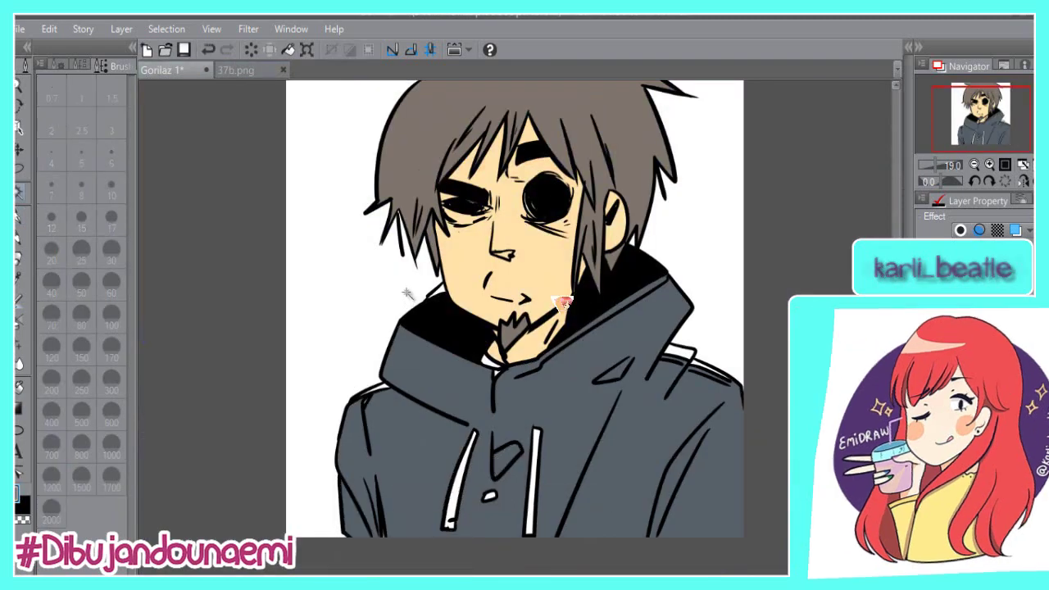
pyautogui.click(678, 354)
pyautogui.hotkey('alt', 'Delete')
pyautogui.click(706, 369)
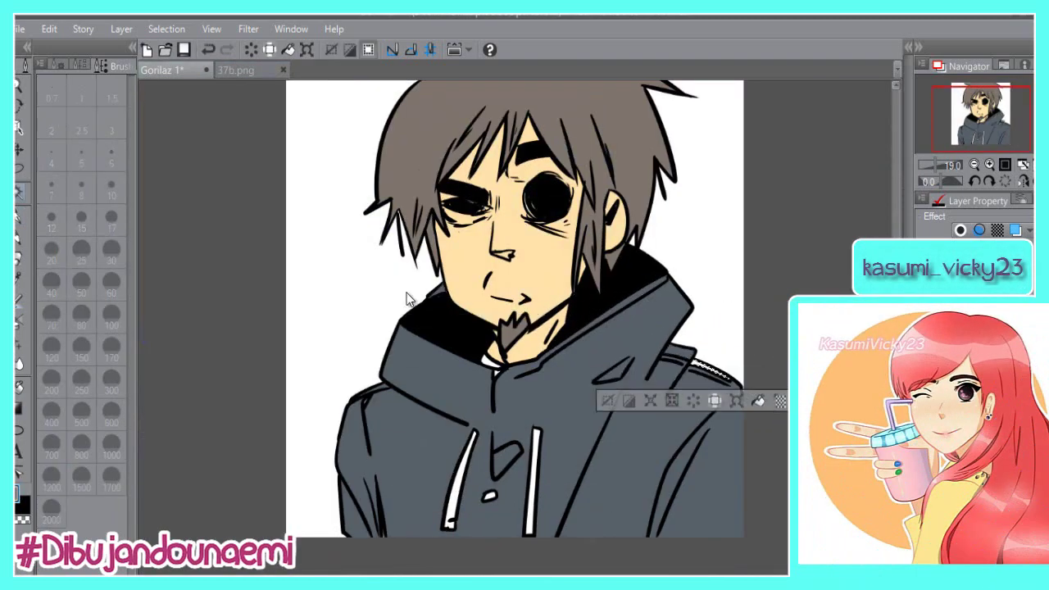
pyautogui.hotkey('ctrl', 'd')
pyautogui.click(489, 496)
pyautogui.hotkey('ctrl', 'd')
# Step: Check the 37b.png reference, then paint orange shadow on the neck under the jaw and over the ear
pyautogui.press('p')
pyautogui.click(237, 71)
pyautogui.hotkey('ctrl', 'Tab')
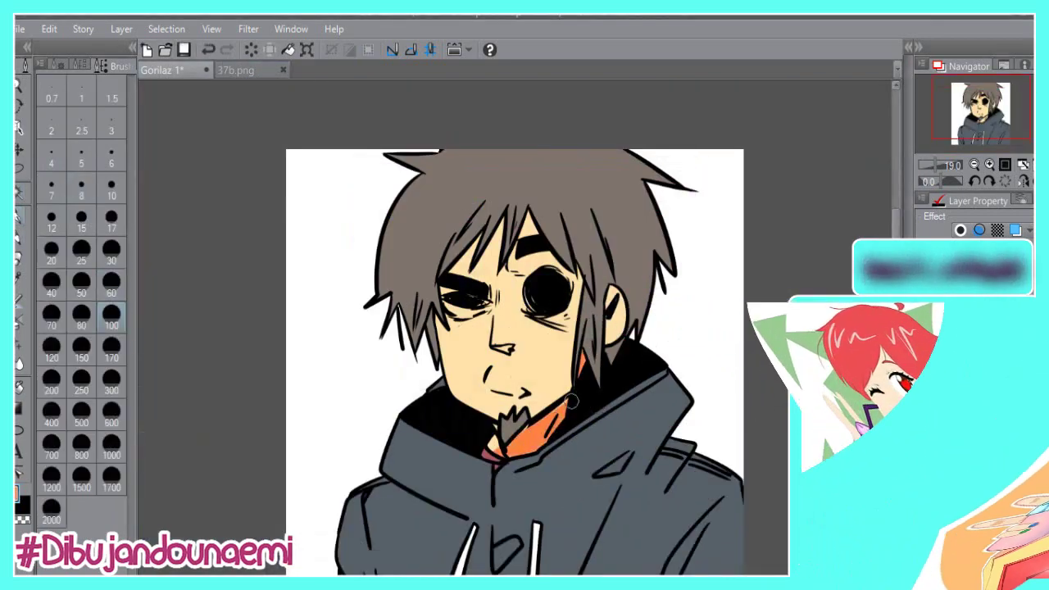
pyautogui.moveTo(495, 428); pyautogui.dragTo(492, 447)
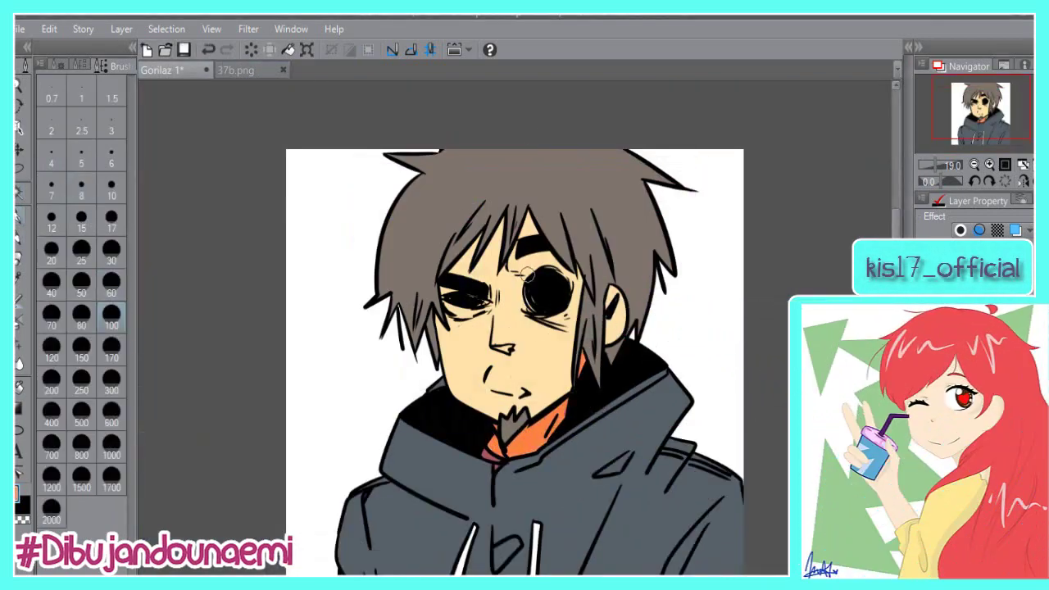
pyautogui.moveTo(611, 289); pyautogui.dragTo(625, 329)
# Step: With brush size 60, paint orange shadows under the bangs and along the outer side of the round eye
pyautogui.click(112, 284)
pyautogui.moveTo(529, 216); pyautogui.dragTo(536, 233)
pyautogui.moveTo(565, 264); pyautogui.dragTo(578, 288)
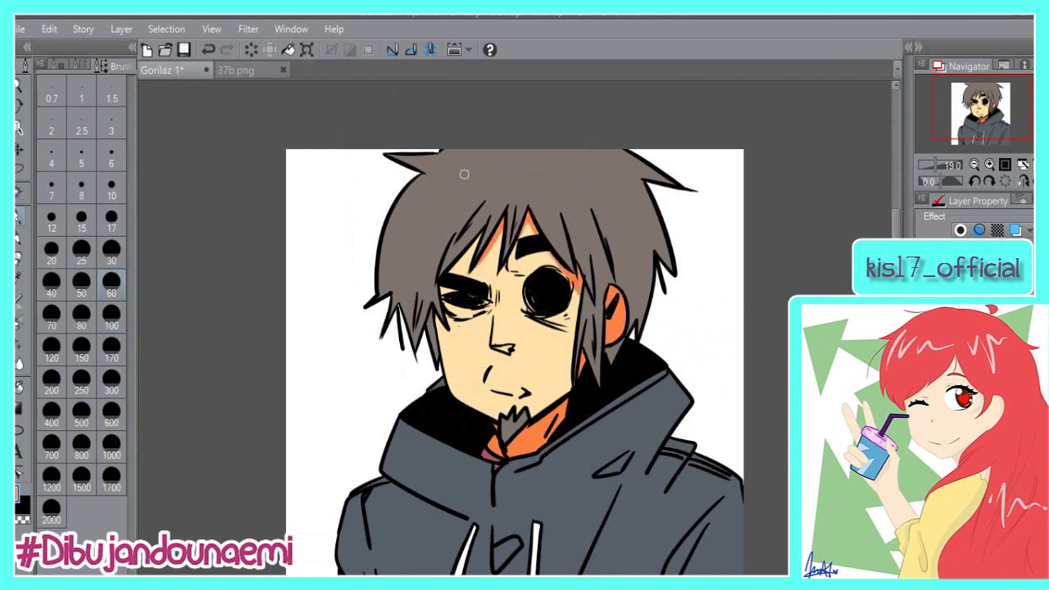
pyautogui.hotkey('ctrl', 'z')
pyautogui.moveTo(502, 223); pyautogui.dragTo(483, 258)
# Step: Paint orange shading around the squinting eye, at its inner corner and along its bag lines
pyautogui.click(23, 506)
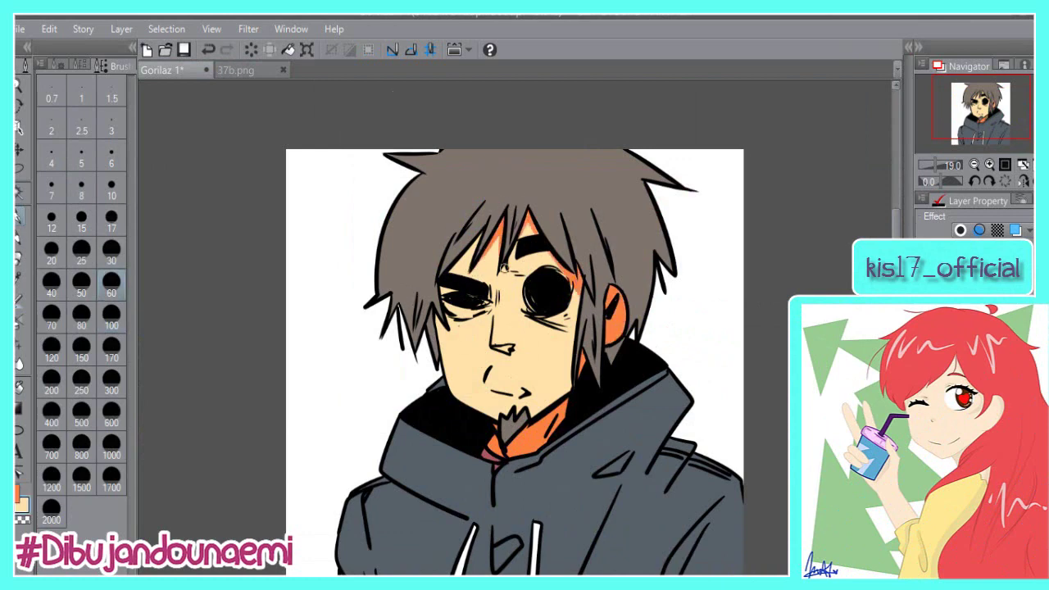
pyautogui.click(18, 493)
pyautogui.moveTo(442, 290); pyautogui.dragTo(451, 293)
pyautogui.moveTo(493, 294); pyautogui.dragTo(485, 309)
pyautogui.moveTo(460, 316); pyautogui.dragTo(472, 314)
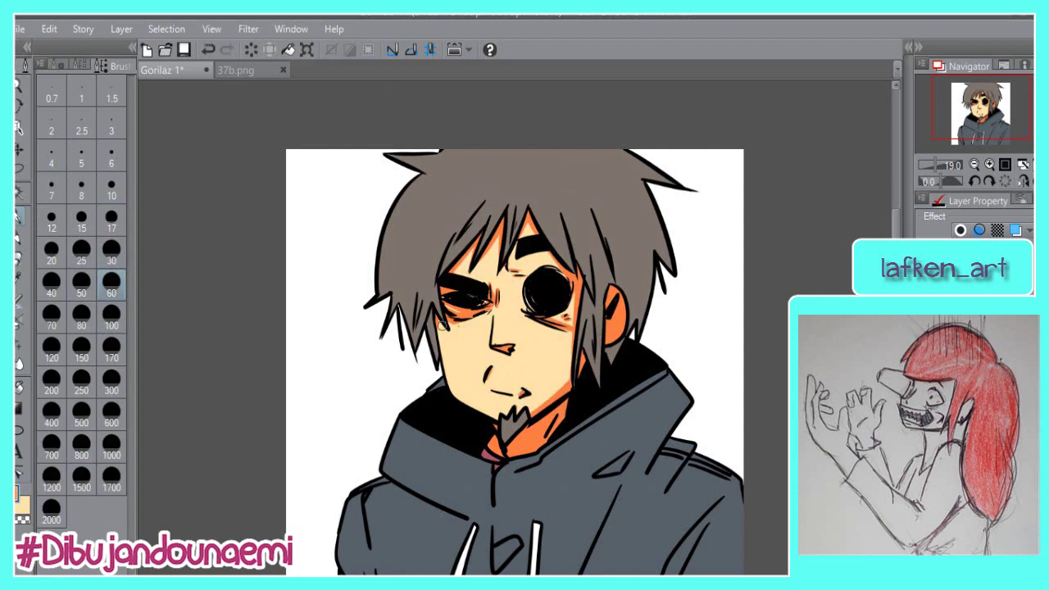
# Step: Darken the hair and goatee to a deep brown-black with Hue/Saturation/Luminosity
pyautogui.hotkey('ctrl', 'u')
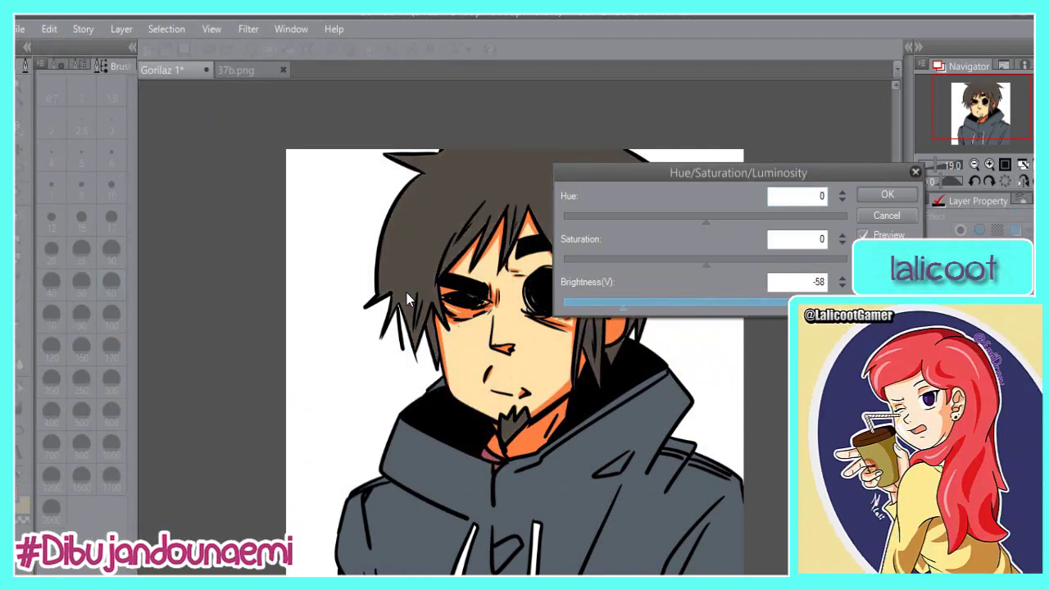
pyautogui.moveTo(705, 221); pyautogui.dragTo(661, 221)
pyautogui.press('Return')
pyautogui.moveTo(407, 403); pyautogui.dragTo(407, 293)
# Step: Turn the jacket fill into a darker, more saturated blue with Hue/Saturation/Luminosity
pyautogui.hotkey('ctrl', 'u')
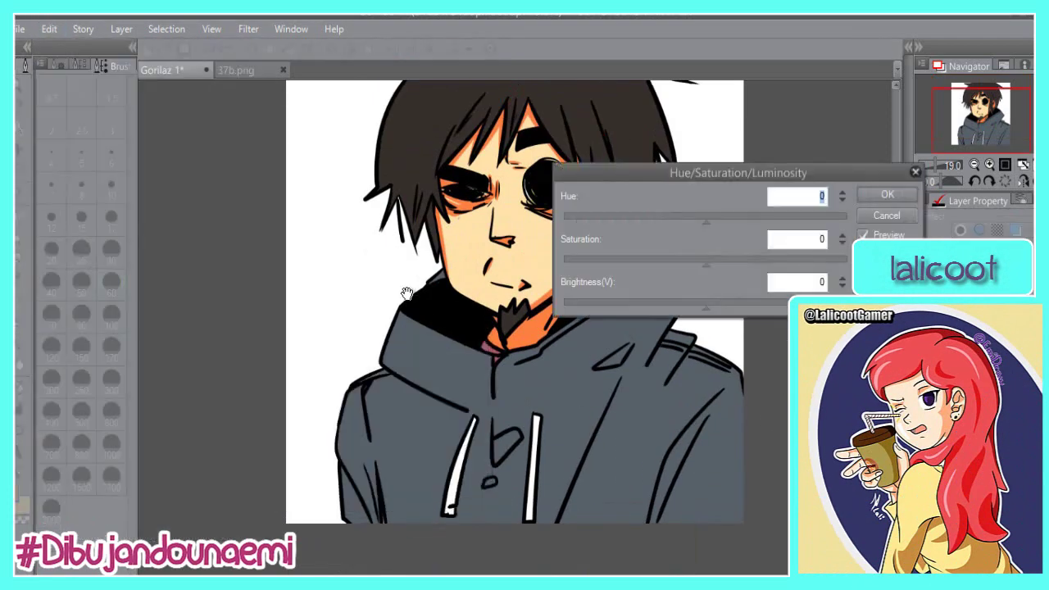
pyautogui.moveTo(705, 307); pyautogui.dragTo(680, 306)
pyautogui.moveTo(706, 221); pyautogui.dragTo(700, 220)
pyautogui.moveTo(706, 263); pyautogui.dragTo(779, 263)
pyautogui.moveTo(680, 306)
pyautogui.mouseDown()
pyautogui.moveTo(649, 306)
pyautogui.moveTo(670, 306)
pyautogui.mouseUp()
pyautogui.click(876, 195)
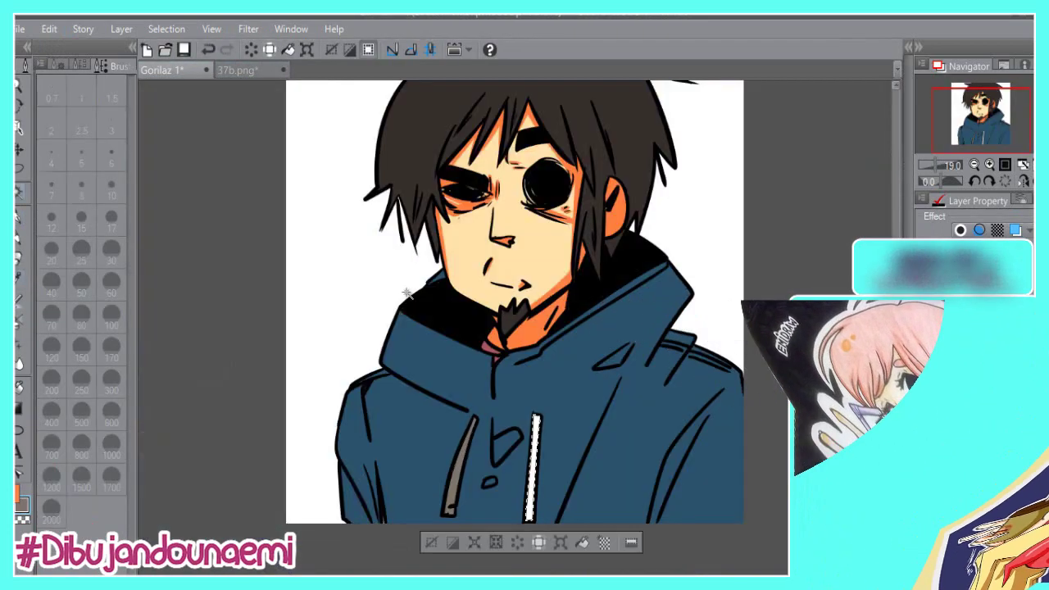
# Step: Finish the gray drawstring fill and slightly soften the orange skin shadows with Hue/Saturation/Luminosity
pyautogui.hotkey('ctrl', 'd')
pyautogui.click(49, 29)
pyautogui.moveTo(105, 341)
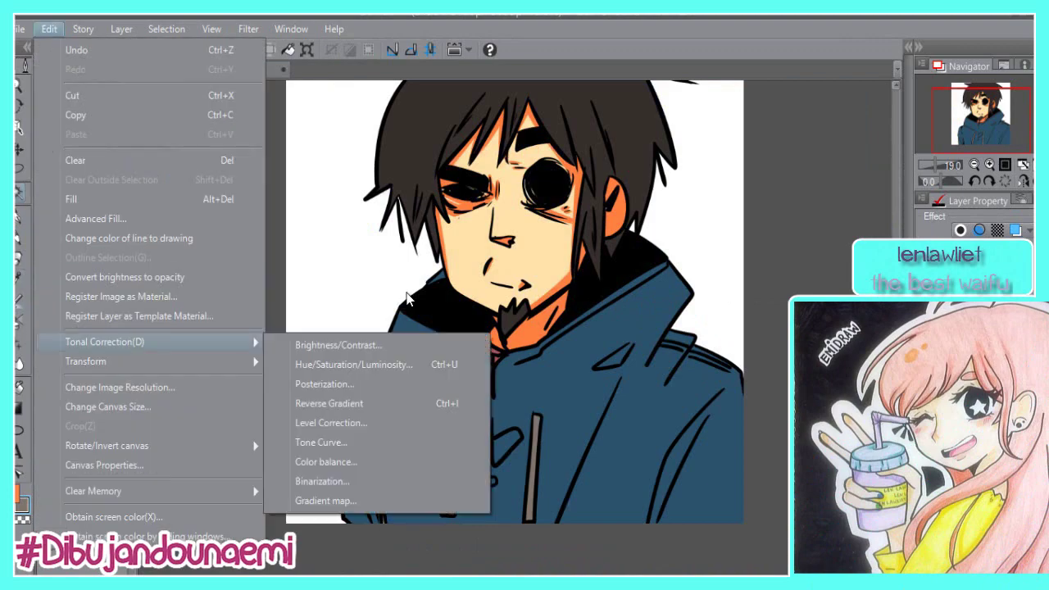
pyautogui.click(353, 363)
pyautogui.moveTo(706, 307); pyautogui.dragTo(714, 307)
pyautogui.moveTo(706, 263)
pyautogui.mouseDown()
pyautogui.moveTo(658, 263)
pyautogui.moveTo(700, 263)
pyautogui.mouseUp()
pyautogui.moveTo(706, 220)
pyautogui.mouseDown()
pyautogui.moveTo(681, 220)
pyautogui.moveTo(775, 221)
pyautogui.moveTo(702, 220)
pyautogui.mouseUp()
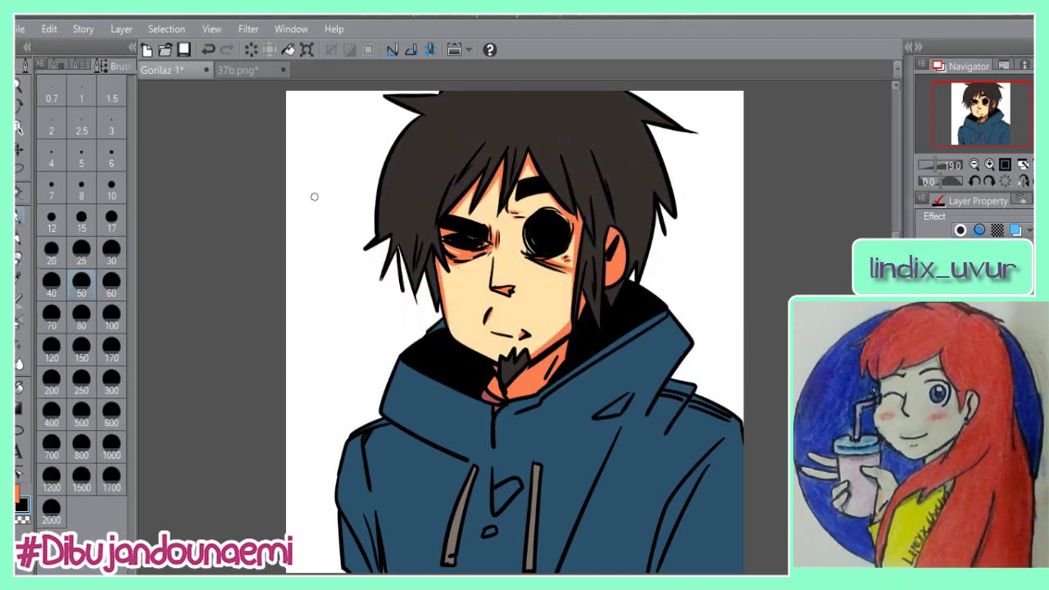
# Step: Thicken the collar edges in black and fill the triangular collar crease, the chest flap shape and the small button with black
pyautogui.moveTo(479, 361); pyautogui.dragTo(401, 403)
pyautogui.moveTo(622, 348); pyautogui.dragTo(544, 401)
pyautogui.moveTo(631, 390); pyautogui.dragTo(602, 416)
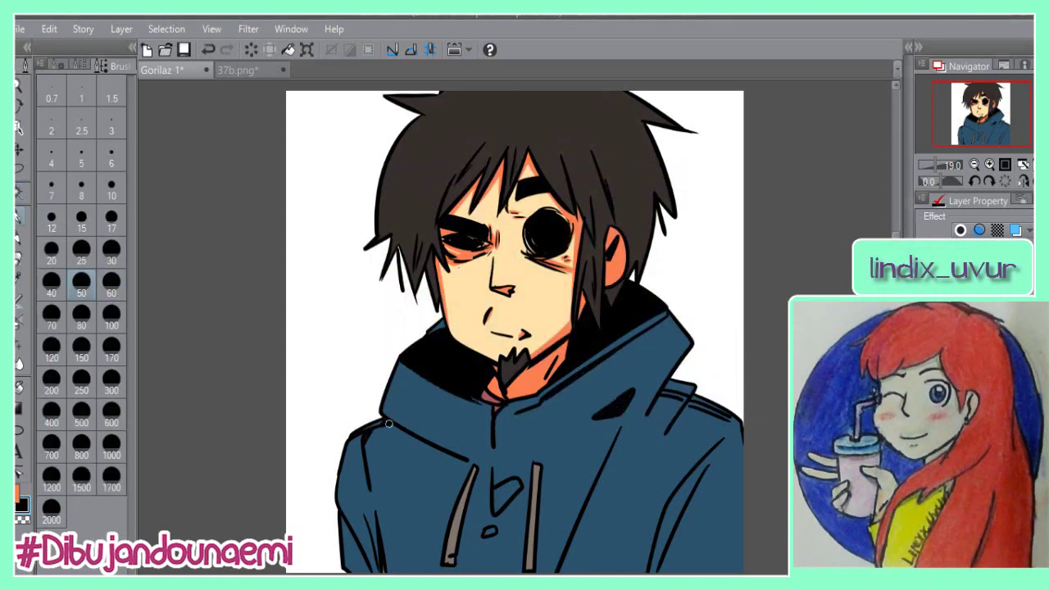
pyautogui.press('w')
pyautogui.click(503, 490)
pyautogui.hotkey('alt', 'Delete')
pyautogui.click(489, 532)
pyautogui.hotkey('alt', 'Delete')
pyautogui.hotkey('ctrl', 'd')
# Step: Fill the long fold between the jacket body and the near sleeve with black and add a curved crease across the sleeve
pyautogui.scroll(-3, 489, 491)
pyautogui.press('p')
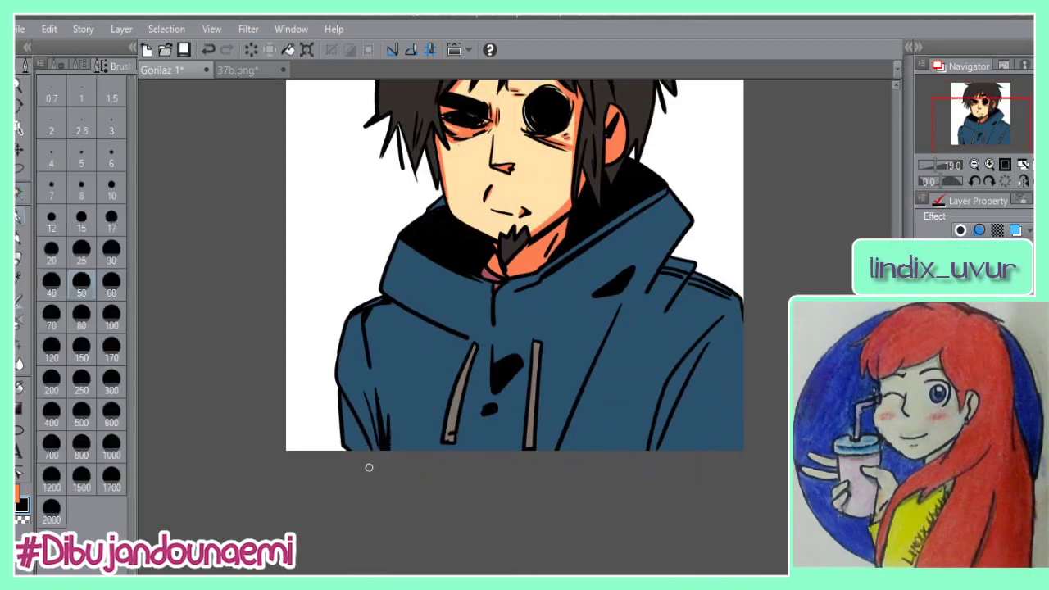
pyautogui.moveTo(709, 332); pyautogui.dragTo(651, 446)
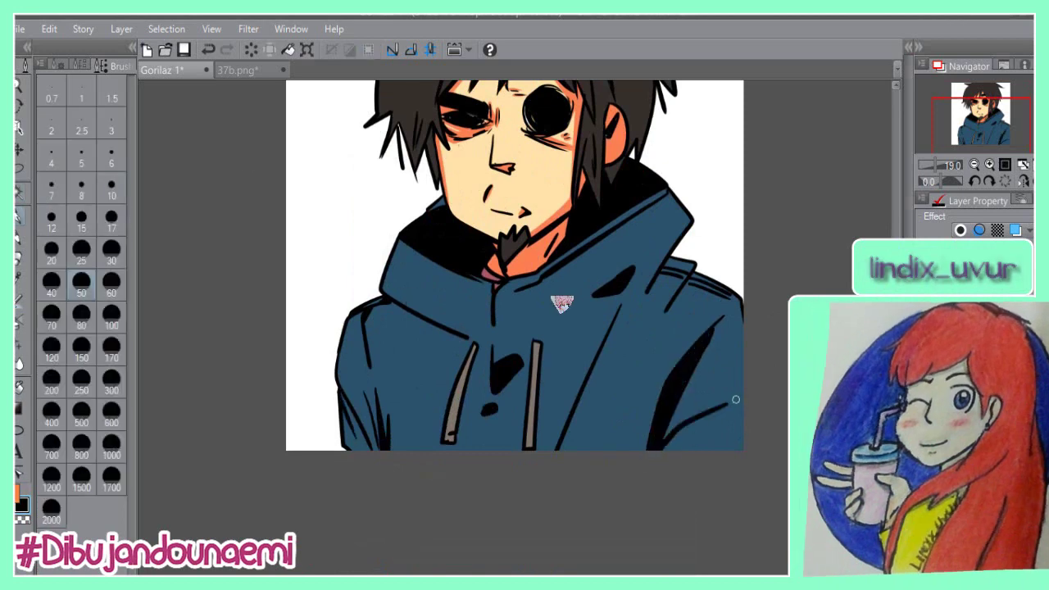
pyautogui.moveTo(733, 401); pyautogui.dragTo(680, 444)
pyautogui.scroll(3, 644, 463)
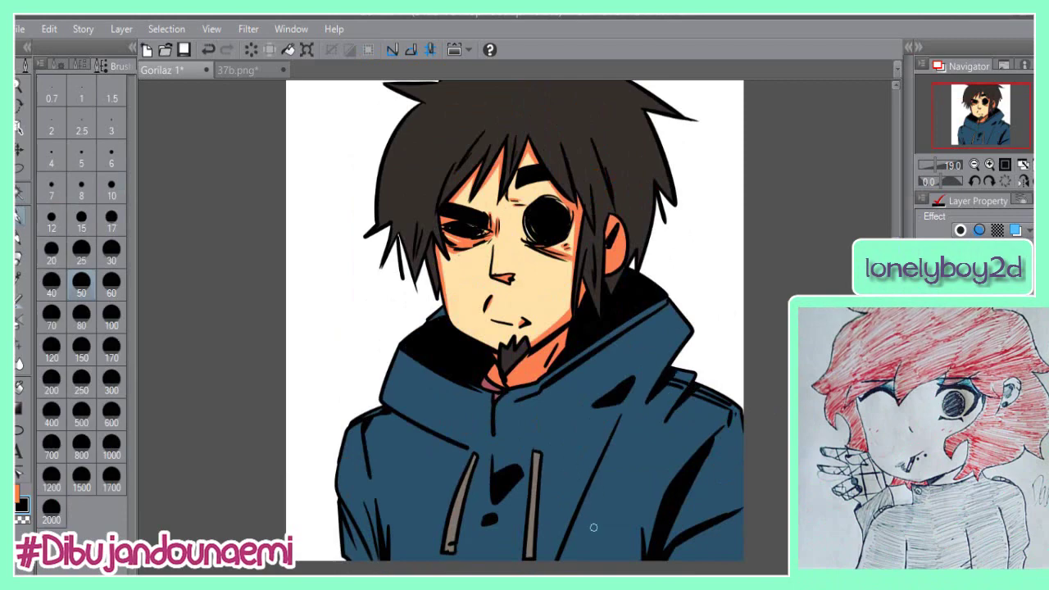
# Step: Add black strand lines inside the hair, a crease beside the mouth and a longer mouth line
pyautogui.scroll(3, 406, 299)
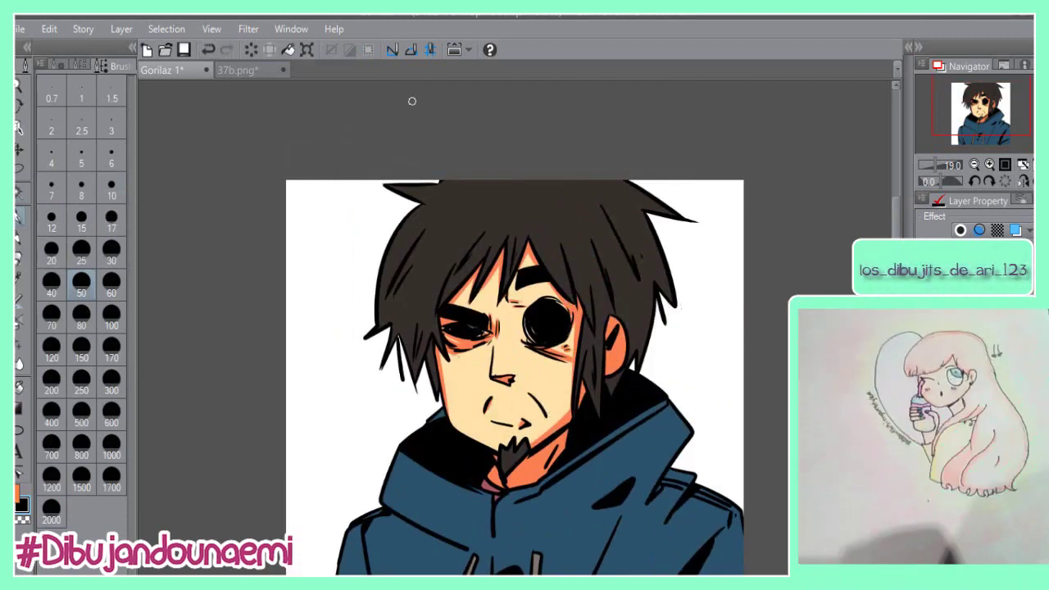
pyautogui.scroll(-2, 408, 299)
pyautogui.scroll(1, 407, 297)
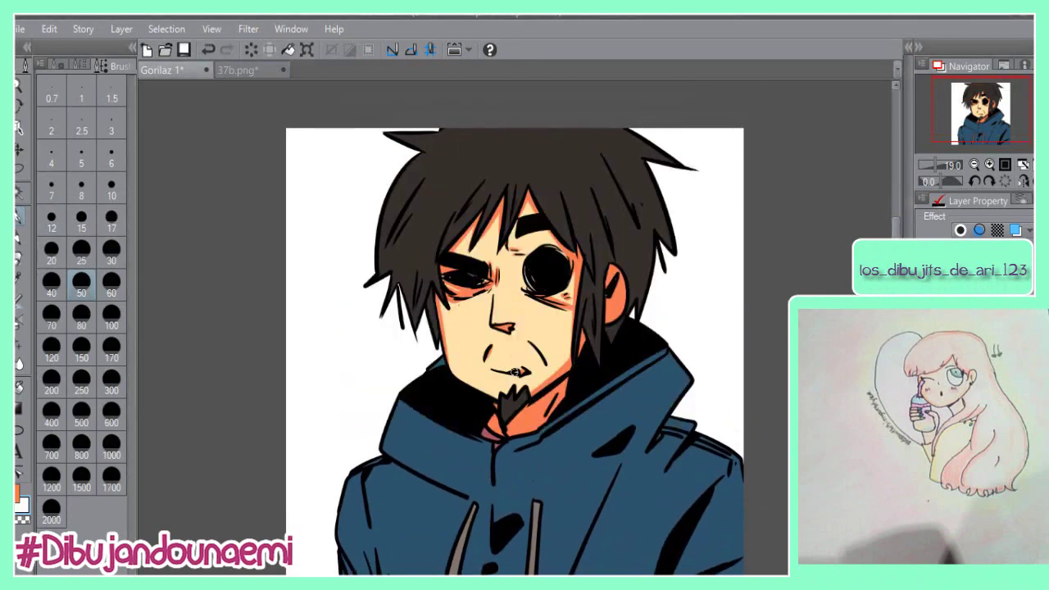
pyautogui.hotkey('ctrl', '-')
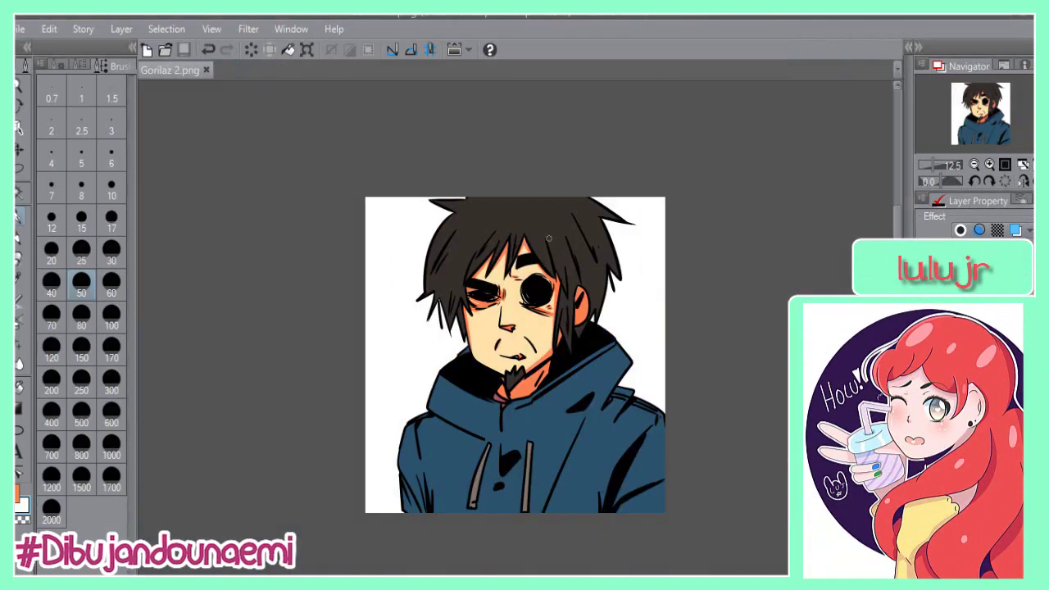
pyautogui.hotkey('ctrl', 'z')
pyautogui.hotkey('ctrl', 'y')
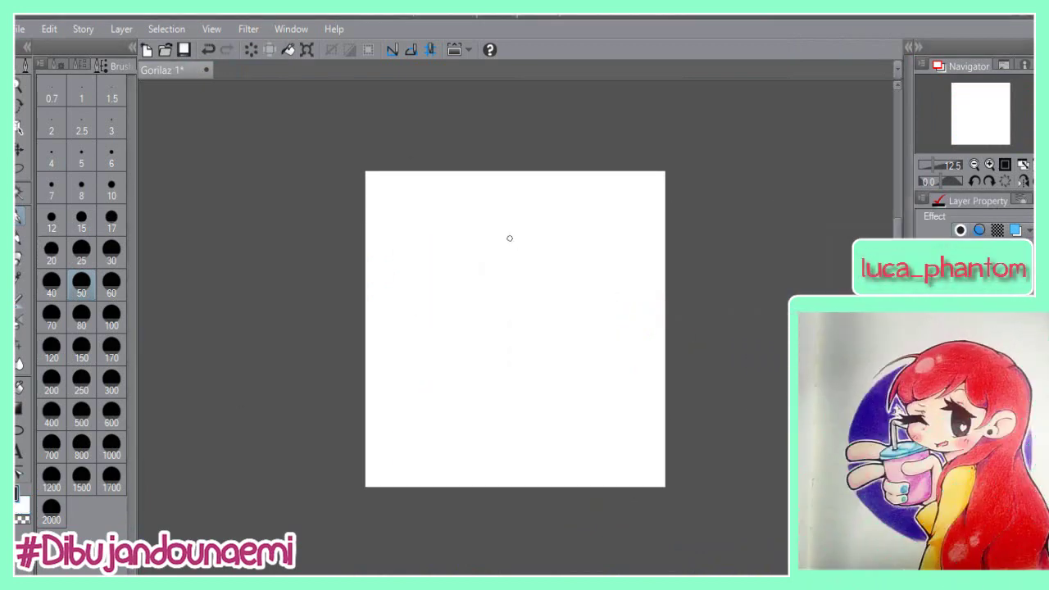
# Step: On a blank canvas, sketch a large oval head with a rounded jaw and two short neck lines
pyautogui.moveTo(513, 227)
pyautogui.mouseDown()
pyautogui.moveTo(490, 334)
pyautogui.moveTo(539, 331)
pyautogui.moveTo(518, 357)
pyautogui.mouseUp()
pyautogui.moveTo(519, 358); pyautogui.dragTo(518, 370)
pyautogui.moveTo(506, 359); pyautogui.dragTo(506, 371)
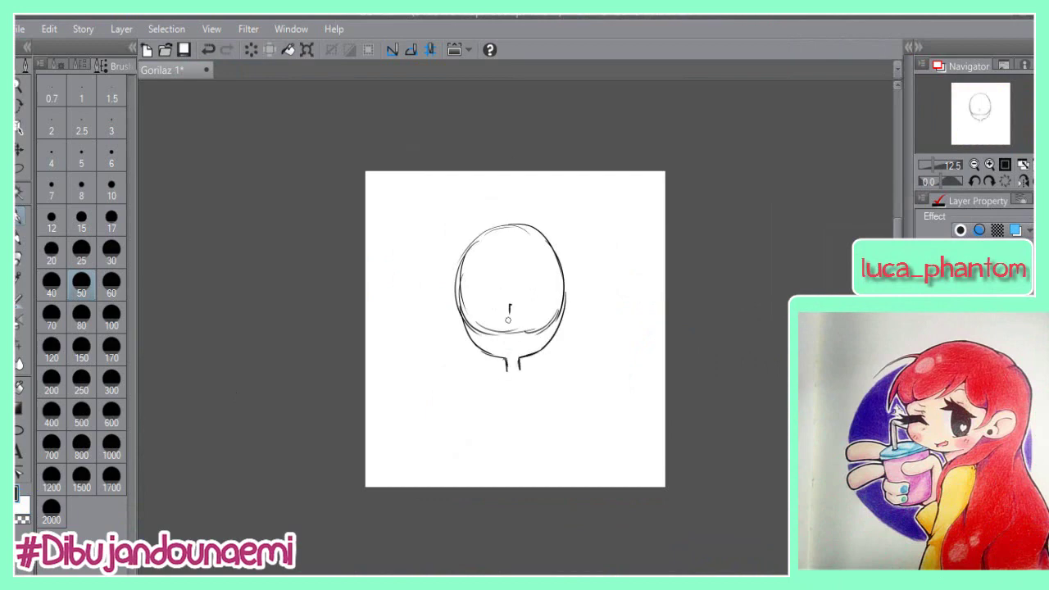
pyautogui.hotkey('ctrl', 'z')
# Step: Draw two wide half-lidded eyes with flat upper lids and a thin arched eyebrow above each
pyautogui.moveTo(483, 308); pyautogui.dragTo(497, 289)
pyautogui.moveTo(527, 285); pyautogui.dragTo(563, 299)
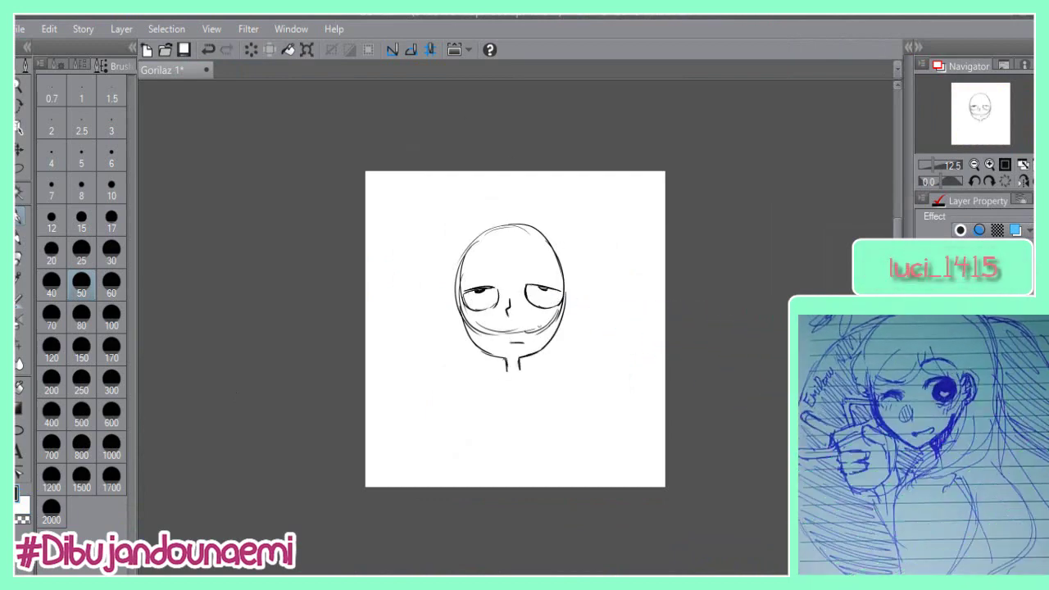
pyautogui.hotkey('ctrl', 'z')
pyautogui.hotkey('ctrl', 'z')
pyautogui.hotkey('ctrl', 'z')
pyautogui.hotkey('ctrl', 'z')
pyautogui.moveTo(497, 289); pyautogui.dragTo(495, 307)
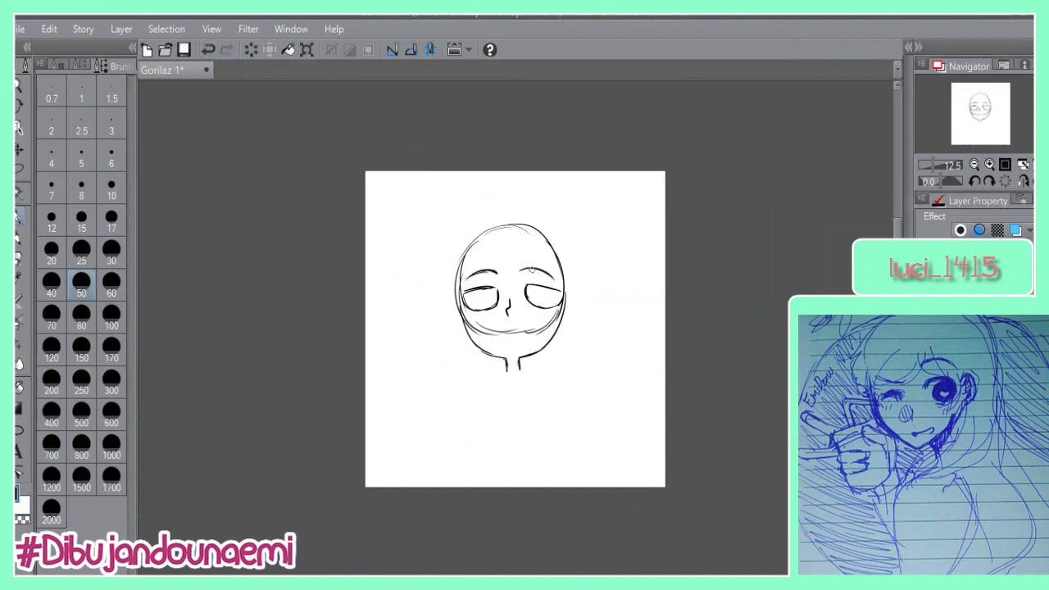
pyautogui.hotkey('ctrl', 'z')
pyautogui.moveTo(522, 270); pyautogui.dragTo(560, 276)
# Step: Draw narrow vertical pupils under the eyelids and a small downturned mouth below the nose
pyautogui.moveTo(484, 299); pyautogui.dragTo(484, 290)
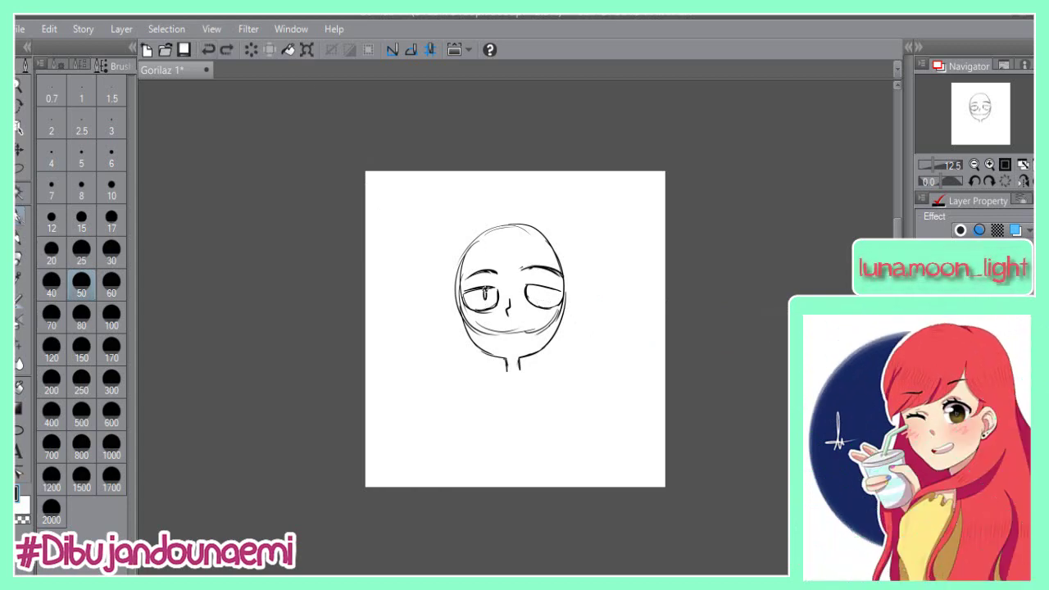
pyautogui.click(22, 219)
pyautogui.moveTo(503, 329); pyautogui.dragTo(519, 326)
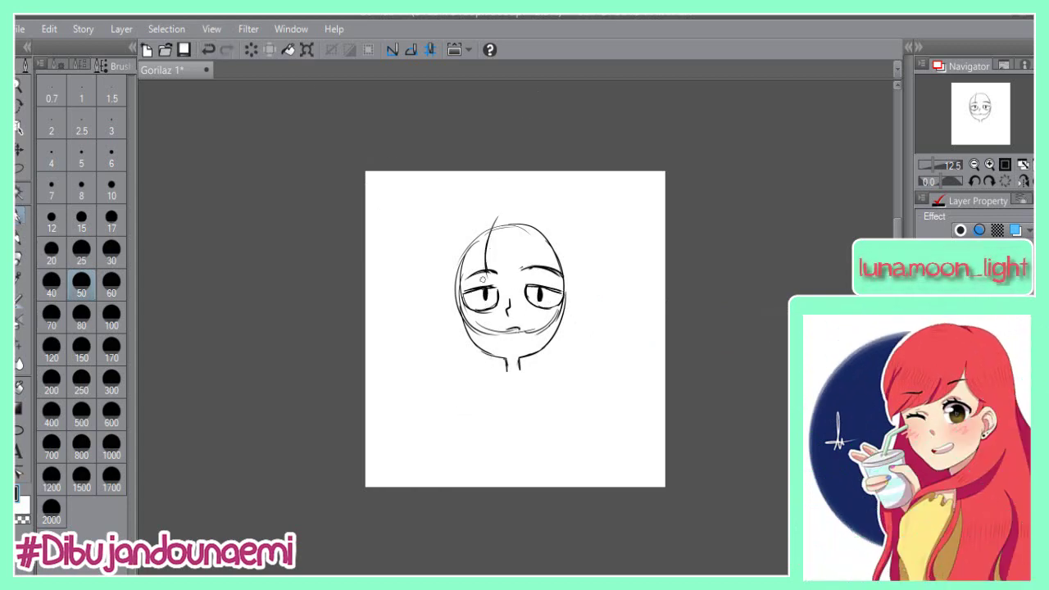
# Step: Draw pointed bangs across the forehead and side strands framing both sides of the face
pyautogui.click(208, 50)
pyautogui.moveTo(497, 235); pyautogui.dragTo(518, 275)
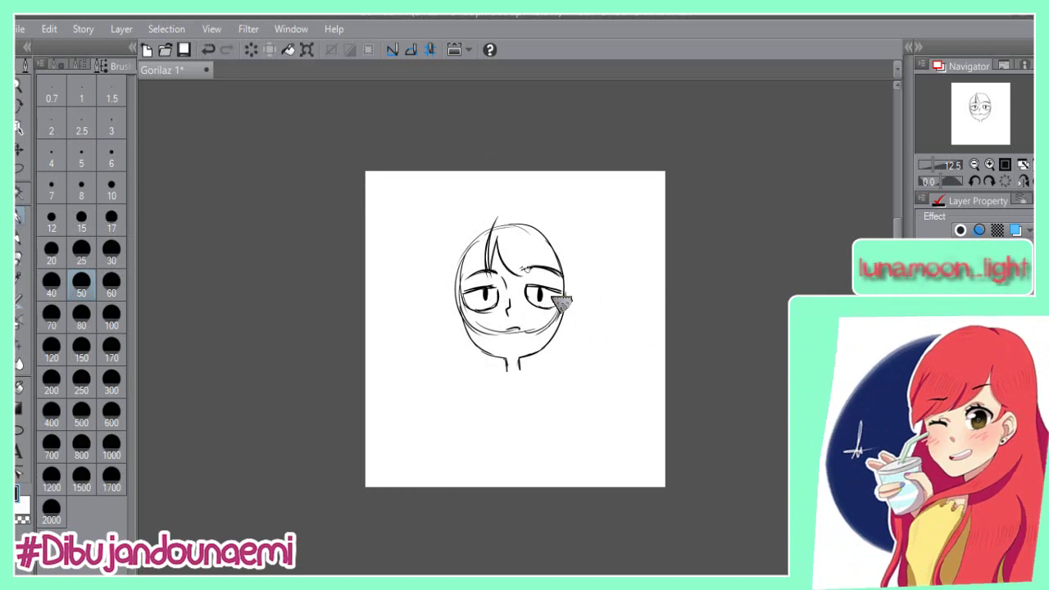
pyautogui.moveTo(529, 218); pyautogui.dragTo(524, 268)
pyautogui.moveTo(530, 227); pyautogui.dragTo(559, 277)
pyautogui.moveTo(565, 238); pyautogui.dragTo(562, 278)
pyautogui.moveTo(563, 253); pyautogui.dragTo(571, 294)
pyautogui.moveTo(496, 227); pyautogui.dragTo(461, 294)
pyautogui.moveTo(462, 234); pyautogui.dragTo(454, 299)
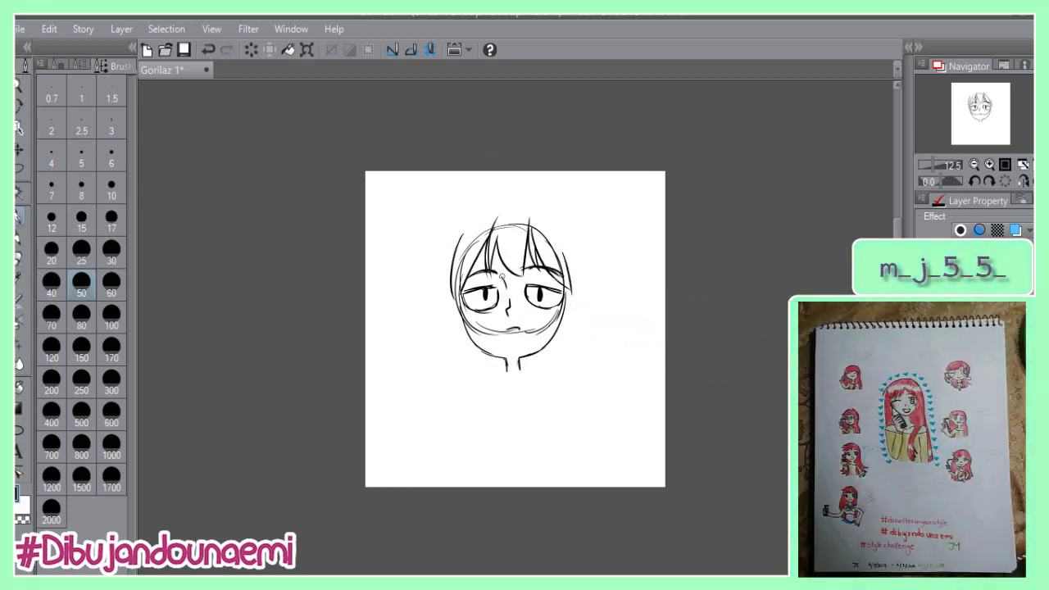
# Step: Outline a wide rounded bob around the head, with jagged tips curving in to the neck on both sides
pyautogui.moveTo(433, 254); pyautogui.dragTo(422, 371)
pyautogui.moveTo(493, 195)
pyautogui.mouseDown()
pyautogui.moveTo(397, 344)
pyautogui.moveTo(411, 330)
pyautogui.mouseUp()
pyautogui.hotkey('ctrl', 'z')
pyautogui.hotkey('ctrl', 'z')
pyautogui.moveTo(421, 293); pyautogui.dragTo(448, 359)
pyautogui.moveTo(451, 342); pyautogui.dragTo(505, 366)
pyautogui.hotkey('ctrl', 'z')
pyautogui.moveTo(503, 191)
pyautogui.mouseDown()
pyautogui.moveTo(596, 265)
pyautogui.moveTo(621, 327)
pyautogui.mouseUp()
pyautogui.moveTo(617, 296)
pyautogui.mouseDown()
pyautogui.moveTo(585, 361)
pyautogui.moveTo(523, 369)
pyautogui.mouseUp()
# Step: Darken the jaw and neck lines and draw small ears on both sides of the face
pyautogui.moveTo(461, 310); pyautogui.dragTo(505, 358)
pyautogui.moveTo(564, 299); pyautogui.dragTo(520, 356)
pyautogui.moveTo(509, 358); pyautogui.dragTo(509, 369)
pyautogui.moveTo(522, 356); pyautogui.dragTo(521, 369)
pyautogui.moveTo(458, 300); pyautogui.dragTo(461, 320)
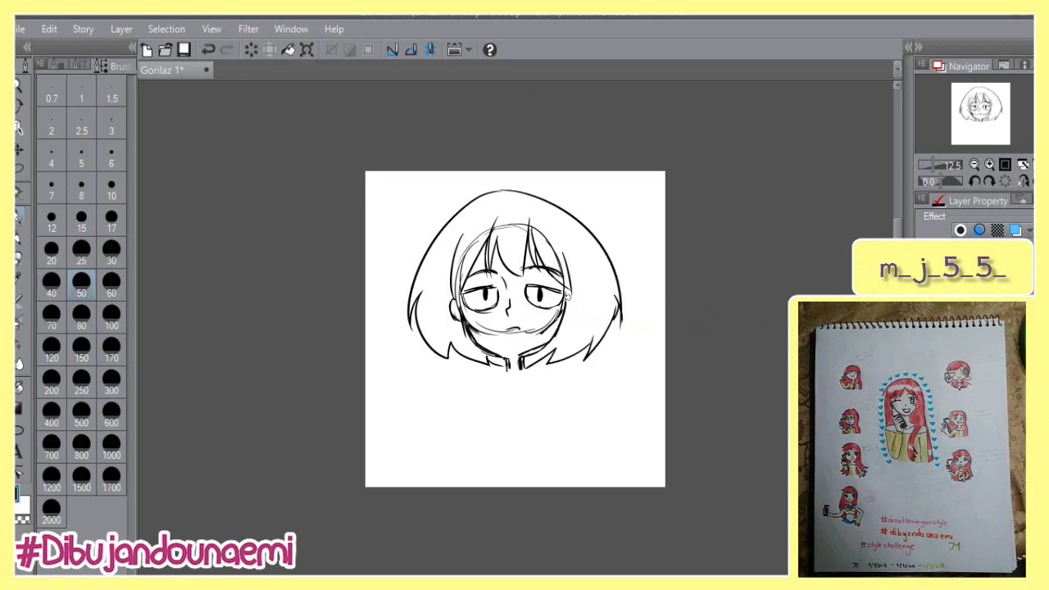
pyautogui.moveTo(567, 294); pyautogui.dragTo(572, 311)
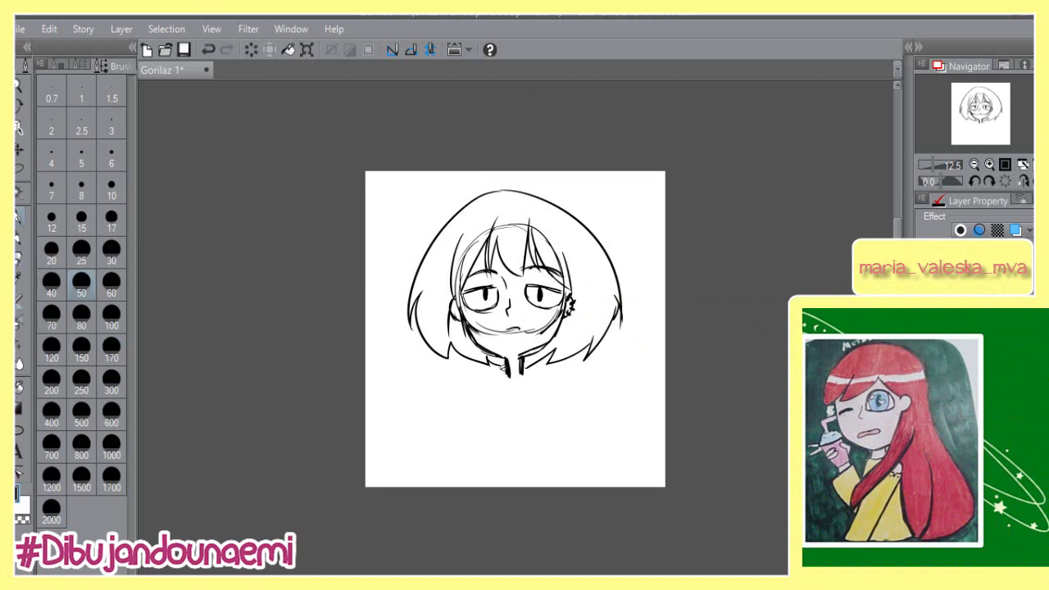
pyautogui.moveTo(497, 376); pyautogui.dragTo(511, 390)
pyautogui.moveTo(491, 376)
pyautogui.mouseDown()
pyautogui.moveTo(439, 424)
pyautogui.moveTo(522, 382)
pyautogui.moveTo(439, 425)
pyautogui.mouseUp()
pyautogui.press('e')
pyautogui.press('p')
# Step: Draw the V-shaped neckline and a small body with bent arms and hands at the hips
pyautogui.moveTo(505, 361)
pyautogui.mouseDown()
pyautogui.moveTo(497, 371)
pyautogui.moveTo(514, 378)
pyautogui.mouseUp()
pyautogui.moveTo(514, 379)
pyautogui.mouseDown()
pyautogui.moveTo(531, 369)
pyautogui.moveTo(480, 382)
pyautogui.moveTo(463, 410)
pyautogui.mouseUp()
pyautogui.moveTo(463, 409); pyautogui.dragTo(482, 433)
pyautogui.moveTo(486, 397); pyautogui.dragTo(488, 414)
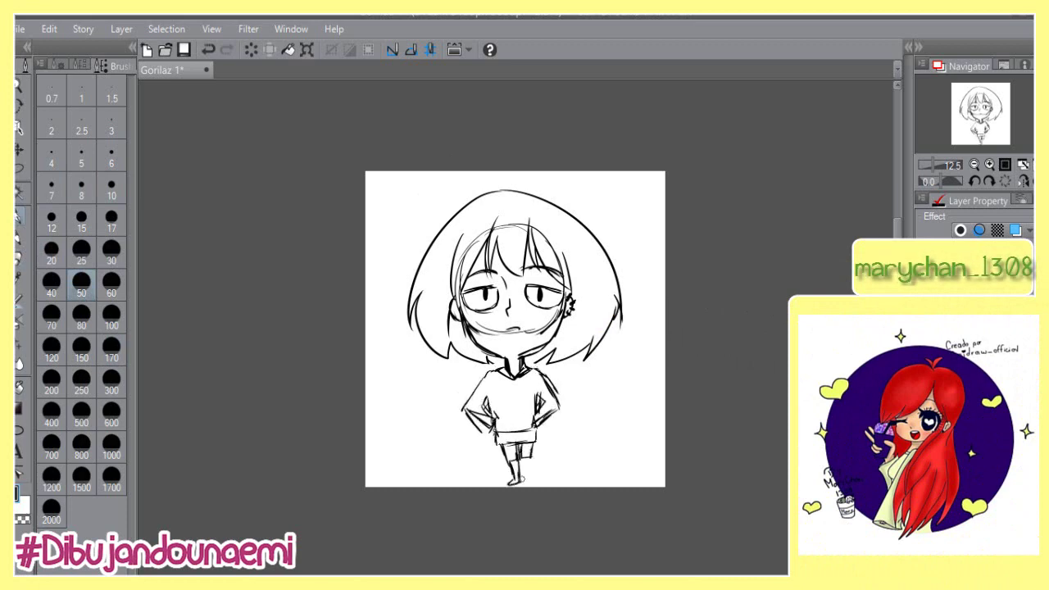
# Step: Erase the small body, arms and legs below the girl's head
pyautogui.moveTo(490, 372); pyautogui.dragTo(468, 399)
pyautogui.press('e')
pyautogui.moveTo(516, 475)
pyautogui.mouseDown()
pyautogui.moveTo(537, 396)
pyautogui.moveTo(479, 389)
pyautogui.mouseUp()
# Step: Redraw both eyes as rounder outlines with straight half-closed lids and small pupils looking sideways
pyautogui.press('p')
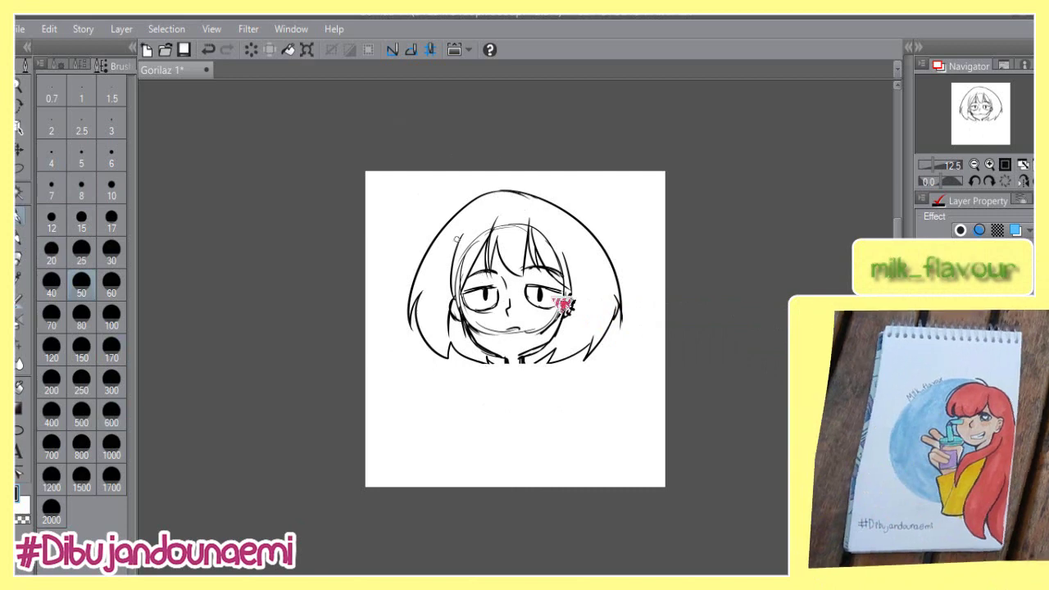
pyautogui.moveTo(471, 299); pyautogui.dragTo(548, 298)
pyautogui.press('p')
pyautogui.moveTo(486, 280)
pyautogui.mouseDown()
pyautogui.moveTo(485, 307)
pyautogui.moveTo(488, 280)
pyautogui.moveTo(557, 296)
pyautogui.mouseUp()
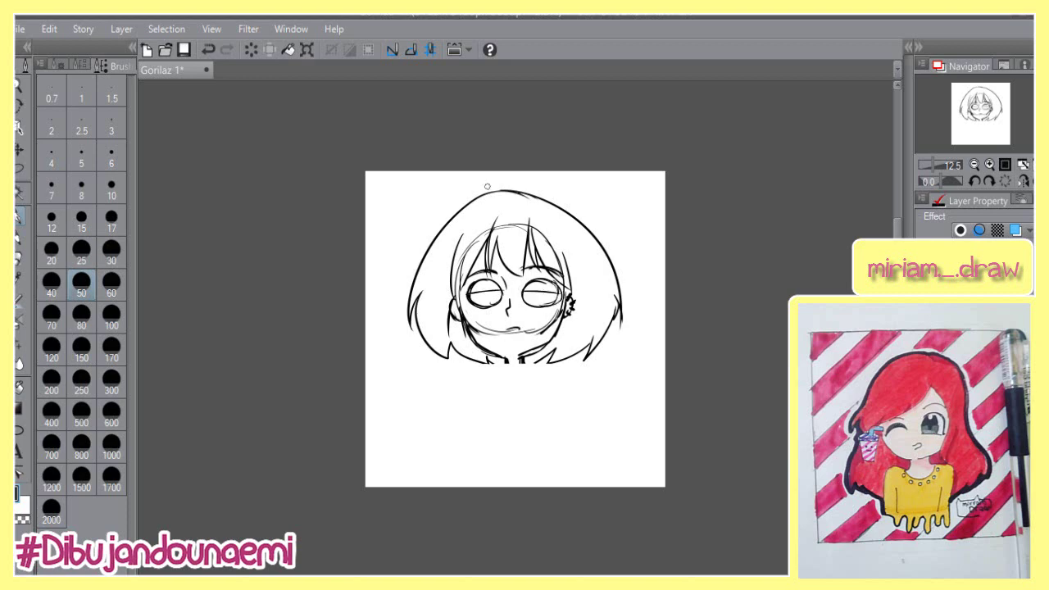
pyautogui.hotkey('ctrl', 'z')
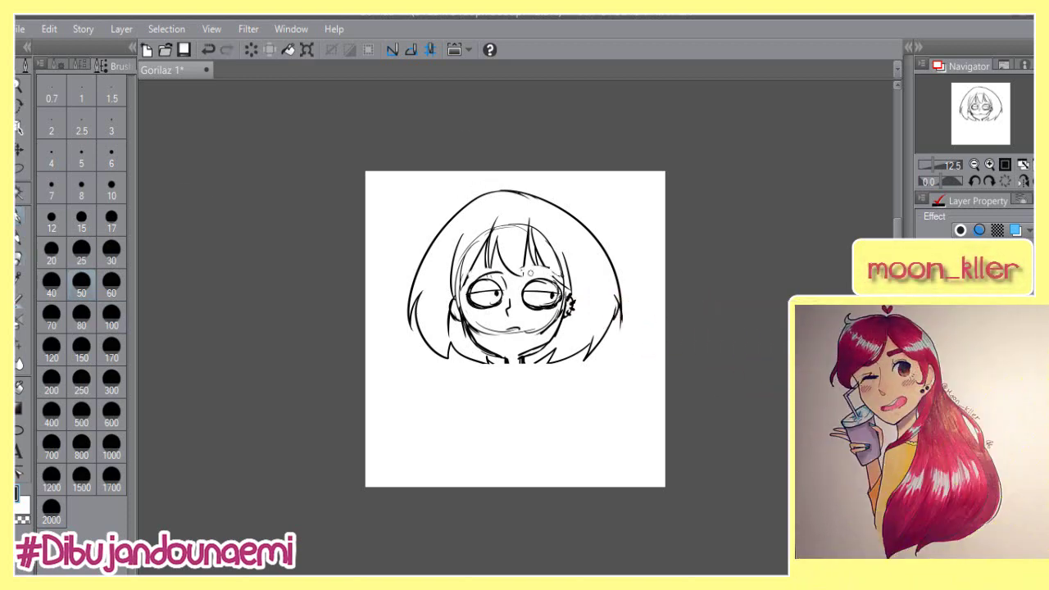
# Step: Add more pointed strands to the bangs and along both sides of the face
pyautogui.moveTo(491, 240); pyautogui.dragTo(484, 277)
pyautogui.moveTo(488, 242)
pyautogui.mouseDown()
pyautogui.moveTo(465, 295)
pyautogui.moveTo(523, 286)
pyautogui.mouseUp()
pyautogui.moveTo(525, 226)
pyautogui.mouseDown()
pyautogui.moveTo(507, 274)
pyautogui.moveTo(565, 295)
pyautogui.mouseUp()
pyautogui.moveTo(494, 212)
pyautogui.mouseDown()
pyautogui.moveTo(432, 312)
pyautogui.moveTo(452, 348)
pyautogui.mouseUp()
pyautogui.moveTo(544, 234); pyautogui.dragTo(572, 299)
# Step: Sketch layered strands over the bob's outer sides, flicked tips, and a curled strand on top of the head
pyautogui.moveTo(566, 222); pyautogui.dragTo(583, 336)
pyautogui.moveTo(514, 196); pyautogui.dragTo(414, 322)
pyautogui.moveTo(610, 267); pyautogui.dragTo(596, 342)
pyautogui.moveTo(590, 292); pyautogui.dragTo(583, 344)
pyautogui.moveTo(521, 192); pyautogui.dragTo(621, 275)
pyautogui.moveTo(514, 195); pyautogui.dragTo(517, 176)
pyautogui.moveTo(627, 242); pyautogui.dragTo(606, 305)
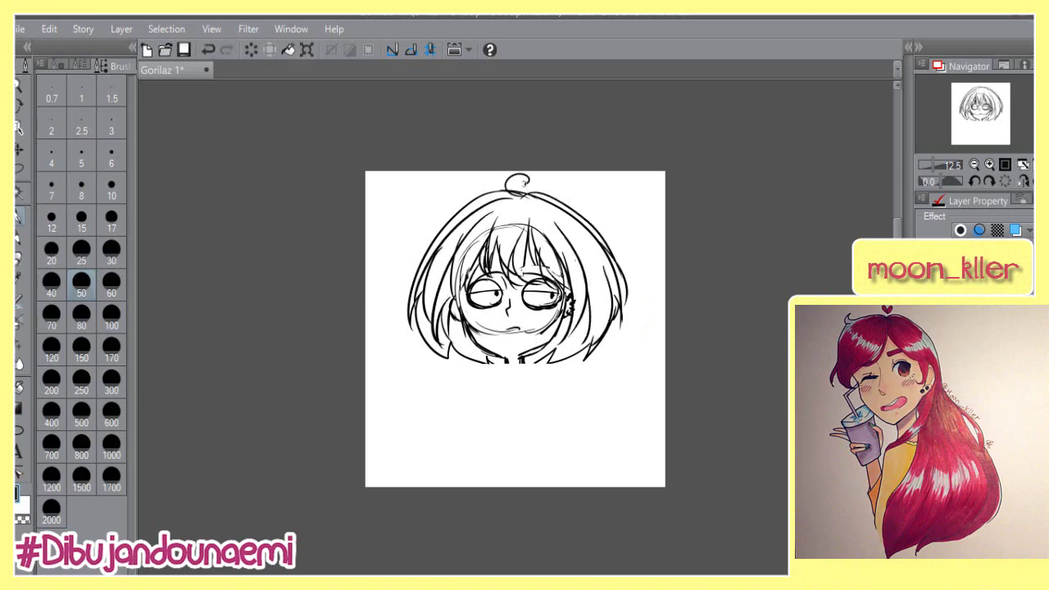
pyautogui.moveTo(421, 312); pyautogui.dragTo(412, 349)
pyautogui.moveTo(456, 319); pyautogui.dragTo(467, 368)
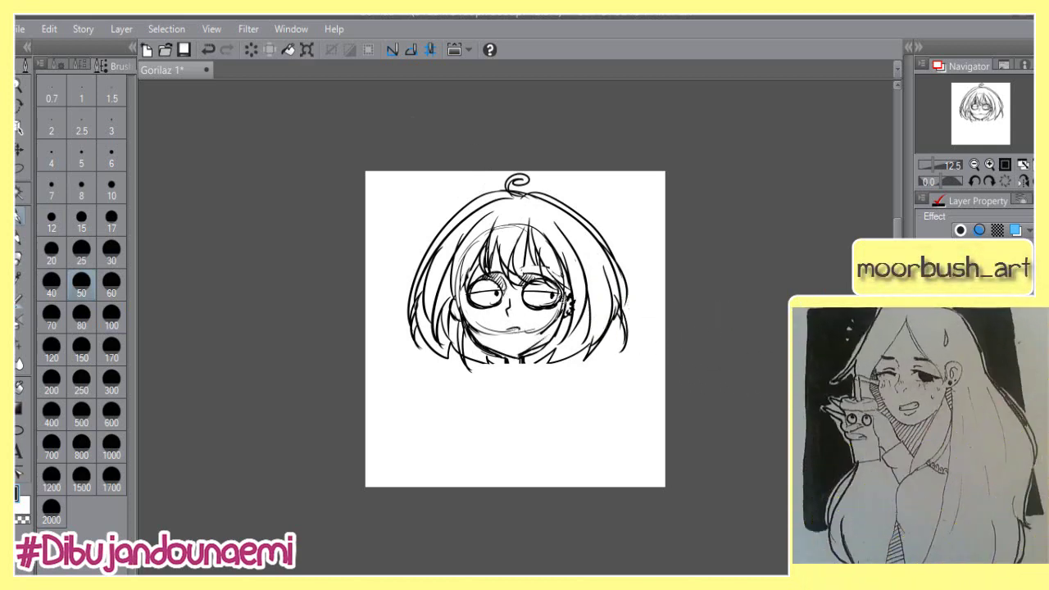
# Step: Erase the lower jaw and neck area and redraw a narrower jaw with a thin neck
pyautogui.press('e')
pyautogui.moveTo(566, 298); pyautogui.dragTo(504, 361)
pyautogui.press('p')
pyautogui.moveTo(564, 325); pyautogui.dragTo(510, 362)
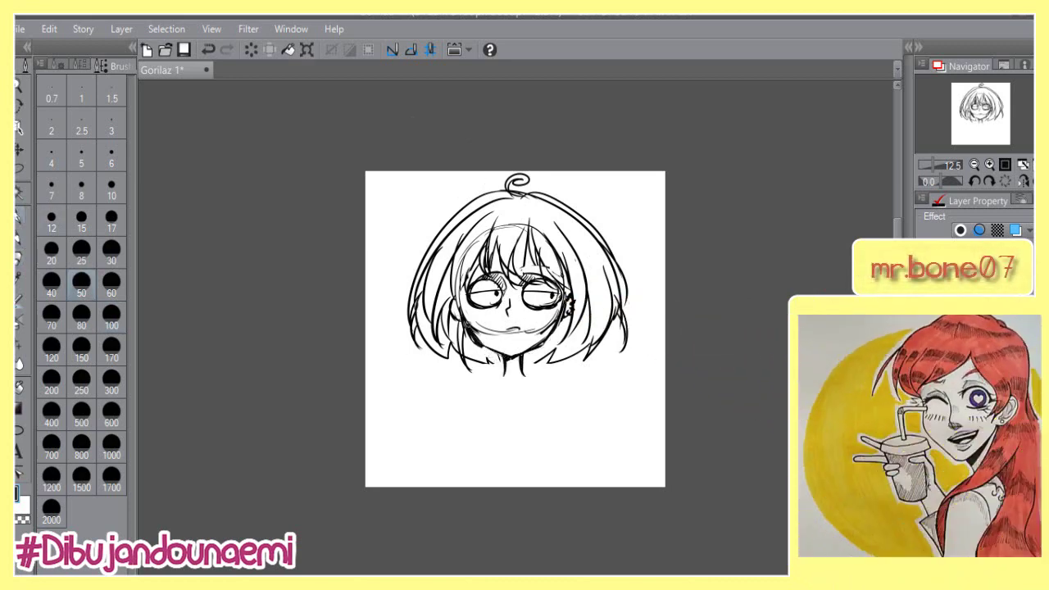
pyautogui.moveTo(467, 322); pyautogui.dragTo(493, 350)
pyautogui.moveTo(557, 318); pyautogui.dragTo(542, 342)
# Step: Sketch sloping shoulders and a tapered torso with two straps and a straight neckline
pyautogui.press('e')
pyautogui.press('[')
pyautogui.press('[')
pyautogui.press('[')
pyautogui.press('[')
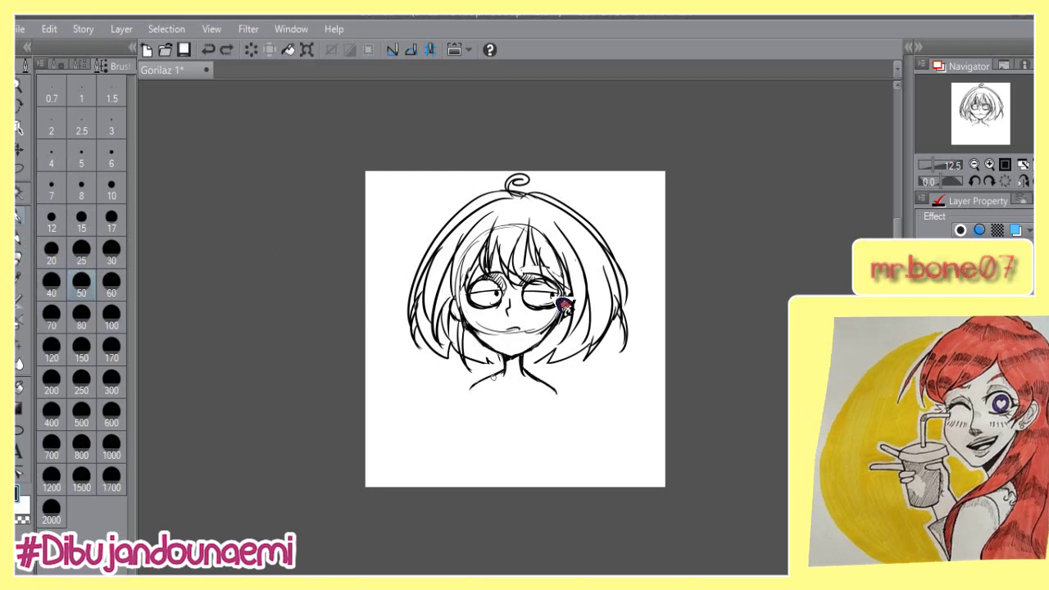
pyautogui.moveTo(491, 377); pyautogui.dragTo(491, 413)
pyautogui.moveTo(537, 381); pyautogui.dragTo(534, 410)
pyautogui.moveTo(493, 408)
pyautogui.mouseDown()
pyautogui.moveTo(535, 404)
pyautogui.moveTo(488, 416)
pyautogui.moveTo(500, 451)
pyautogui.mouseUp()
pyautogui.moveTo(470, 386)
pyautogui.mouseDown()
pyautogui.moveTo(484, 431)
pyautogui.moveTo(510, 462)
pyautogui.mouseUp()
pyautogui.moveTo(558, 391); pyautogui.dragTo(524, 459)
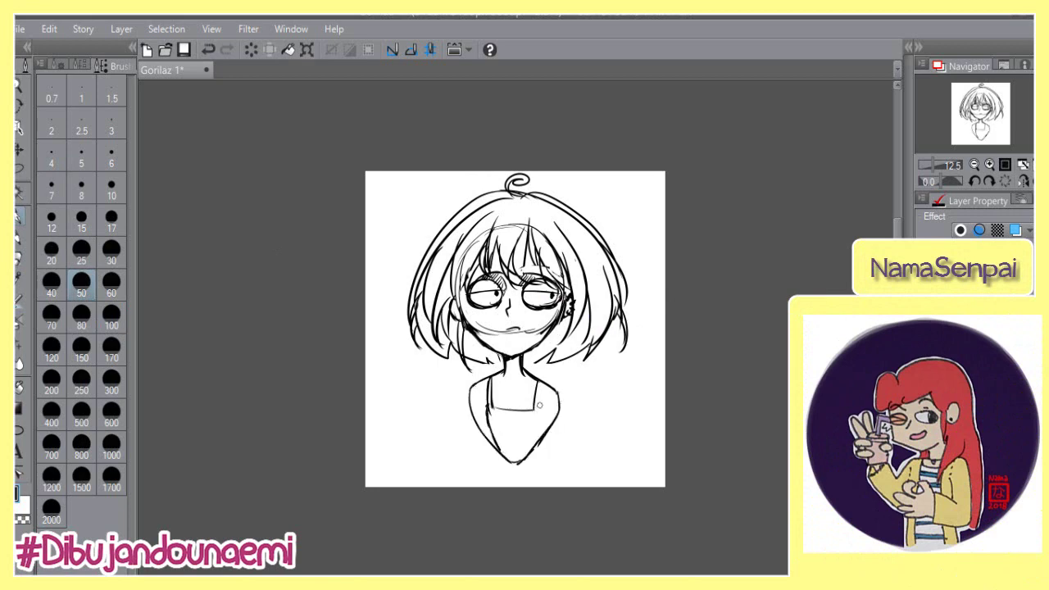
pyautogui.moveTo(541, 381); pyautogui.dragTo(521, 459)
pyautogui.moveTo(488, 408); pyautogui.dragTo(500, 459)
pyautogui.moveTo(491, 377); pyautogui.dragTo(491, 445)
pyautogui.moveTo(540, 383); pyautogui.dragTo(531, 445)
# Step: Erase the outer arm lines and redraw the shoulders and sides narrower
pyautogui.press('e')
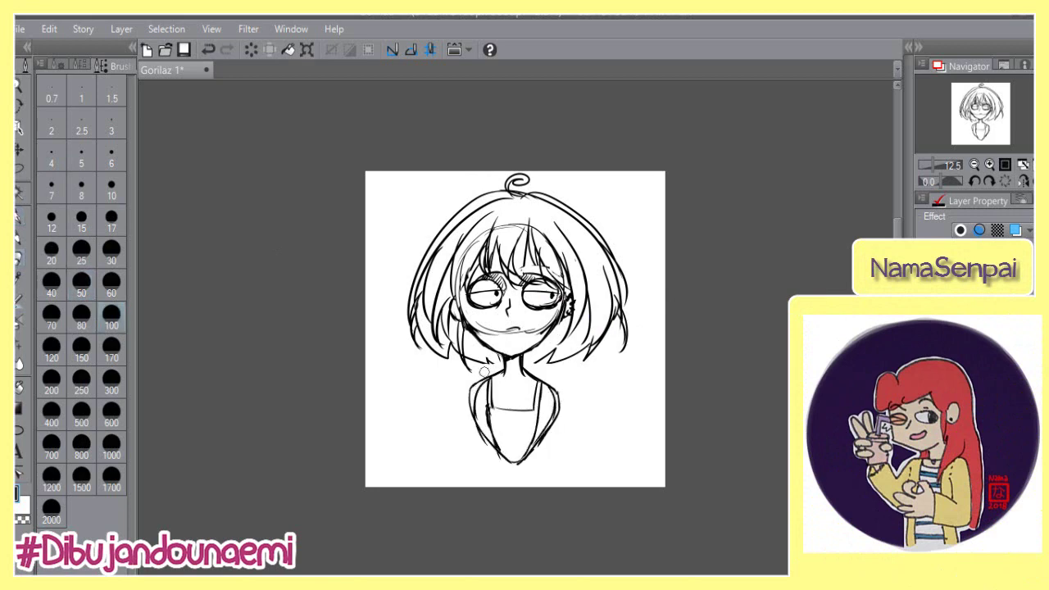
pyautogui.moveTo(483, 376); pyautogui.dragTo(482, 440)
pyautogui.moveTo(553, 387)
pyautogui.mouseDown()
pyautogui.moveTo(561, 403)
pyautogui.moveTo(543, 378)
pyautogui.moveTo(477, 422)
pyautogui.mouseUp()
pyautogui.press('p')
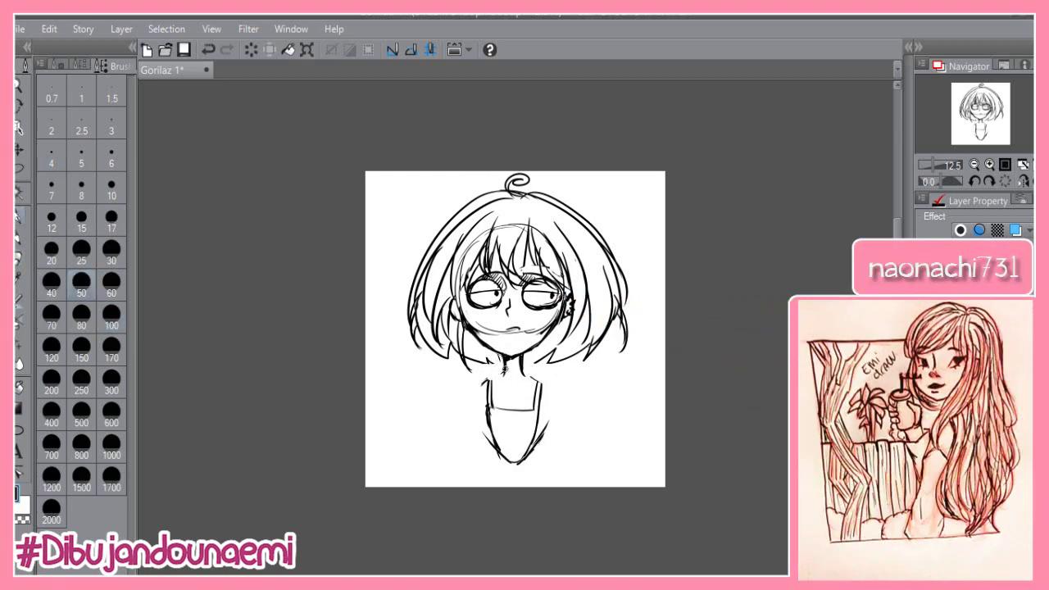
pyautogui.moveTo(505, 371); pyautogui.dragTo(499, 454)
pyautogui.moveTo(550, 402); pyautogui.dragTo(535, 448)
# Step: Erase the straps, neckline and inner torso lines and close the torso outline into a tapered point
pyautogui.press('e')
pyautogui.moveTo(538, 381); pyautogui.dragTo(529, 460)
pyautogui.moveTo(492, 382); pyautogui.dragTo(498, 454)
pyautogui.moveTo(533, 408); pyautogui.dragTo(497, 407)
pyautogui.moveTo(492, 447)
pyautogui.mouseDown()
pyautogui.moveTo(477, 410)
pyautogui.moveTo(503, 459)
pyautogui.mouseUp()
pyautogui.press('p')
pyautogui.moveTo(549, 402); pyautogui.dragTo(515, 453)
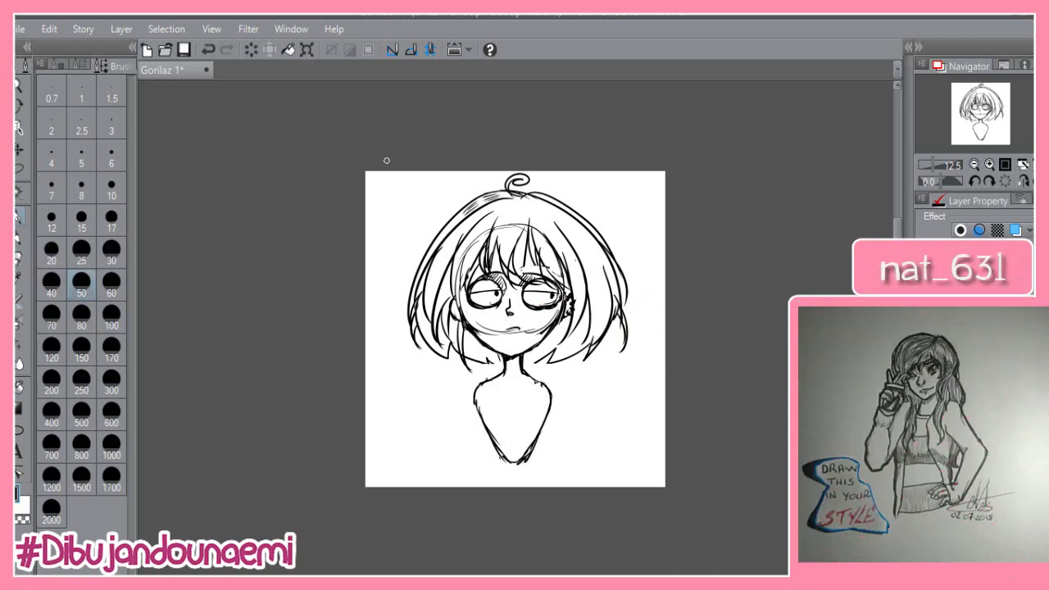
# Step: Add a notched waist, straps, neckline and collarbone marks to the torso, and scale it slightly narrower
pyautogui.press('e')
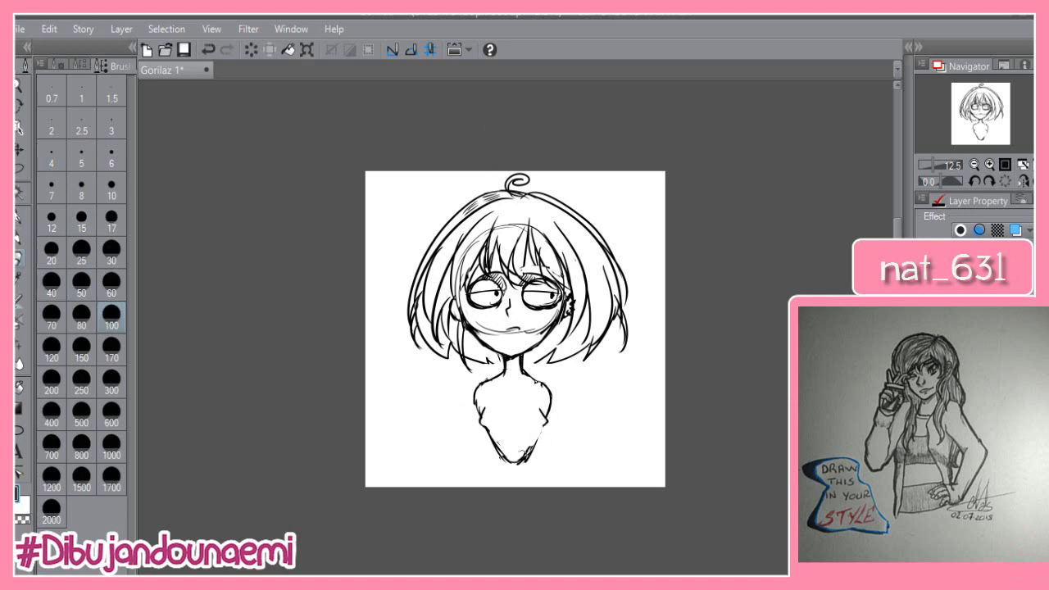
pyautogui.press('p')
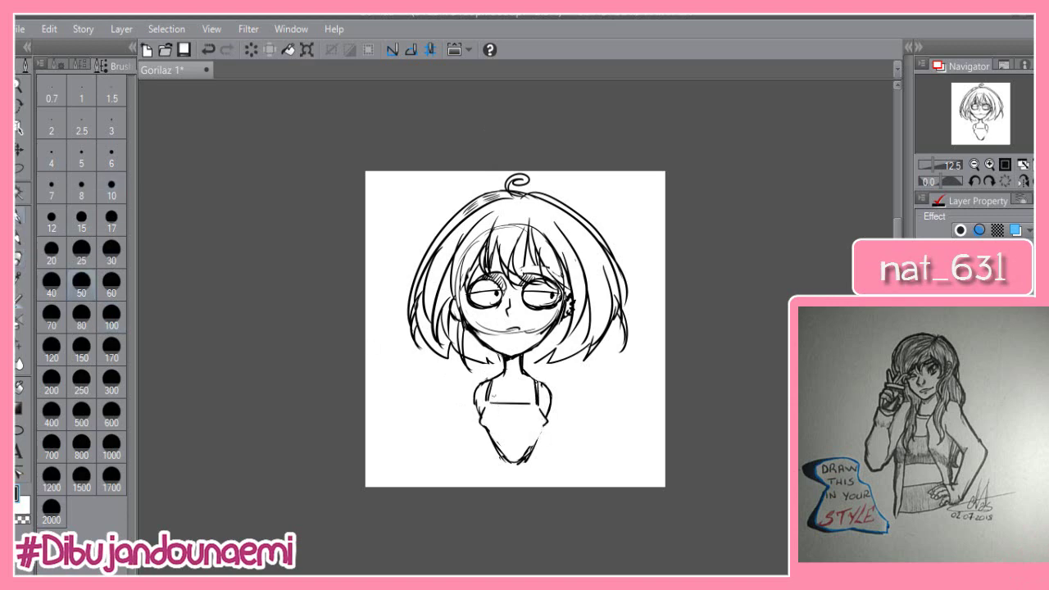
pyautogui.press('m')
pyautogui.hotkey('ctrl', 't')
pyautogui.moveTo(489, 377)
pyautogui.mouseDown()
pyautogui.moveTo(492, 443)
pyautogui.moveTo(483, 412)
pyautogui.mouseUp()
pyautogui.press('Return')
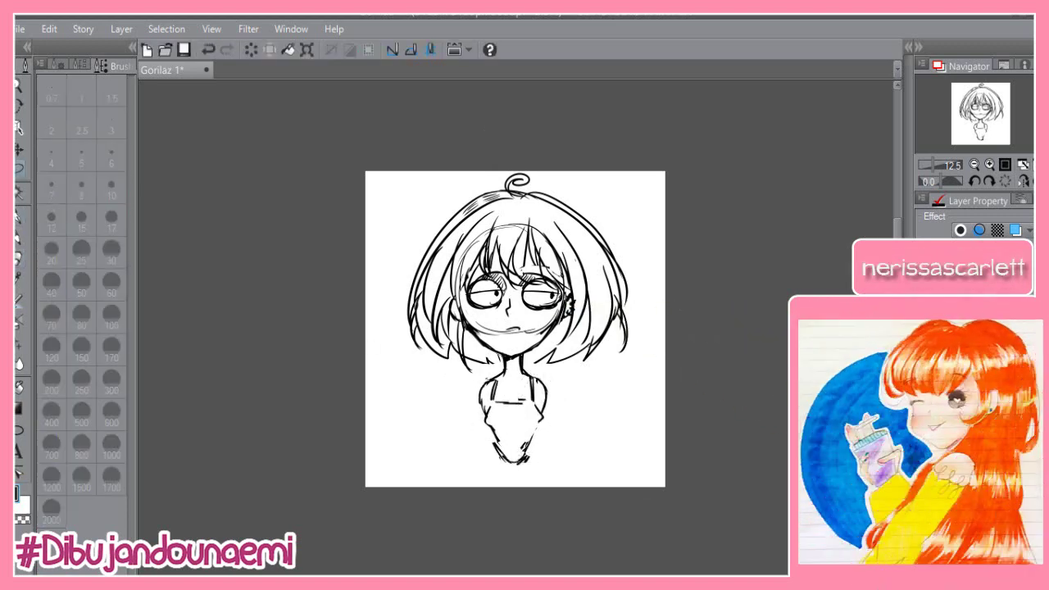
pyautogui.press('p')
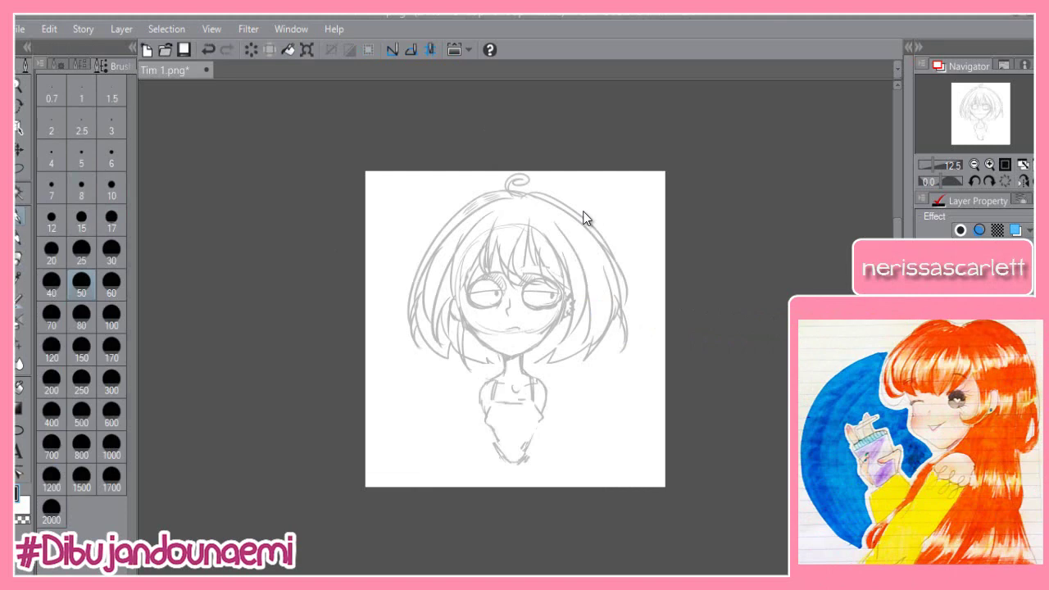
# Step: Ink the left eye's round outline over the faded sketch with a size 30 brush, flipping the view for its inner side
pyautogui.hotkey('ctrl', '+')
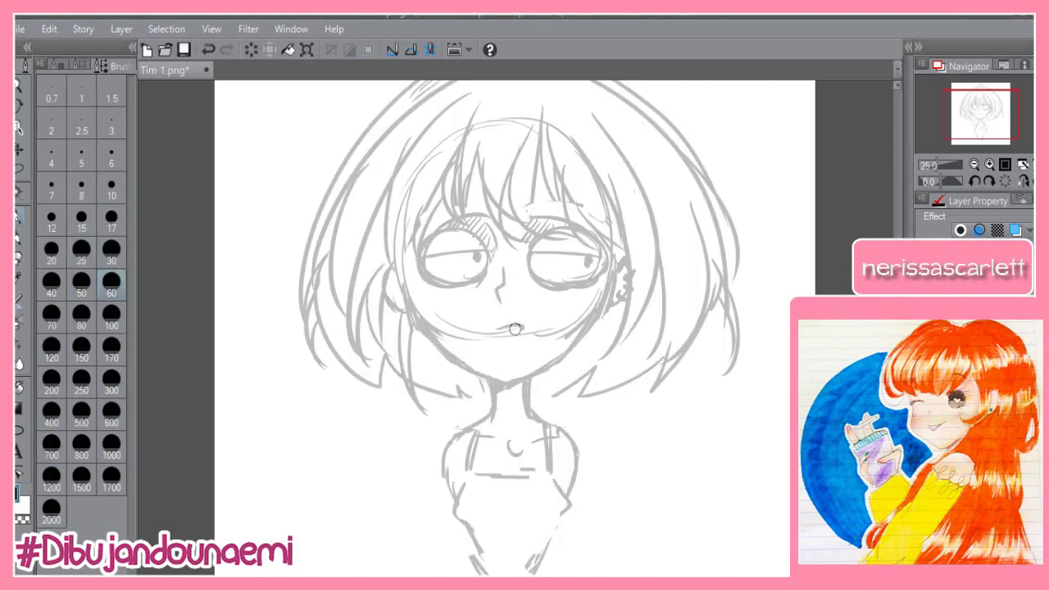
pyautogui.hotkey('ctrl', '+')
pyautogui.moveTo(452, 195)
pyautogui.mouseDown()
pyautogui.moveTo(400, 212)
pyautogui.moveTo(446, 272)
pyautogui.mouseUp()
pyautogui.hotkey('ctrl', 'z')
pyautogui.hotkey('ctrl', 'z')
pyautogui.hotkey('ctrl', 'z')
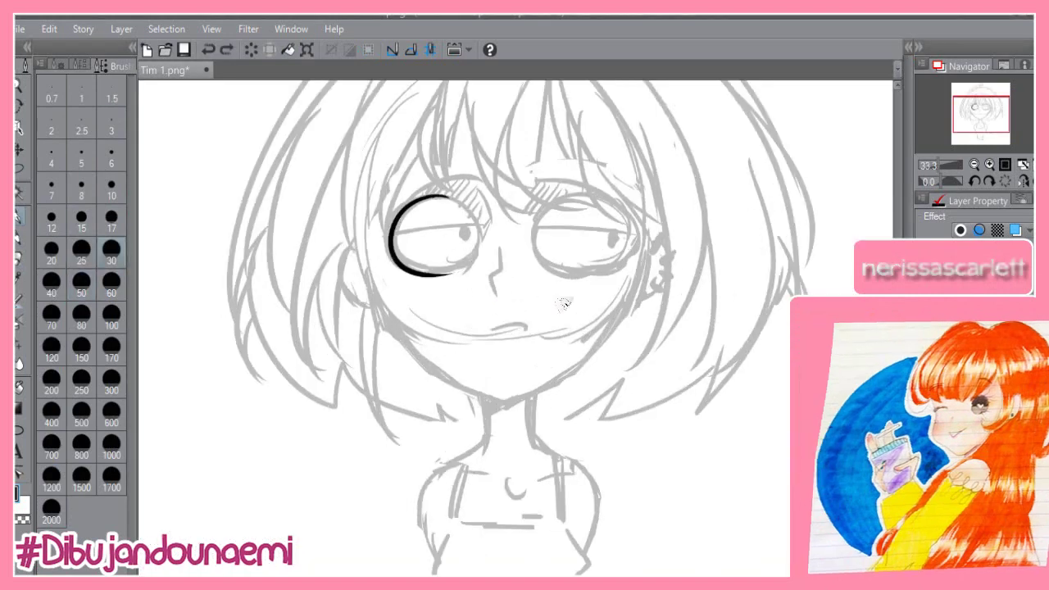
pyautogui.press('h')
pyautogui.moveTo(589, 197); pyautogui.dragTo(591, 274)
pyautogui.press('h')
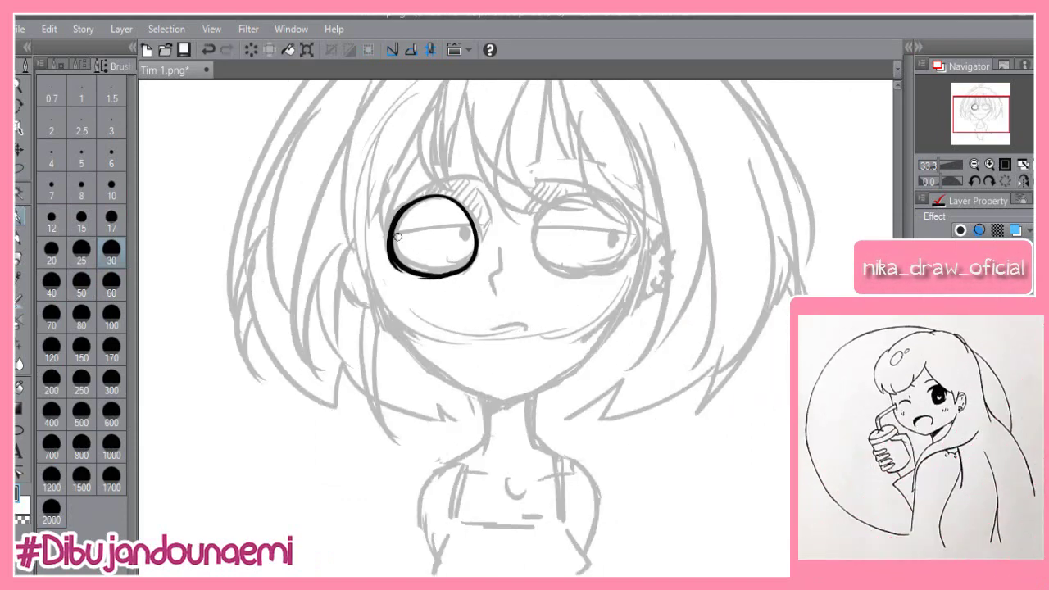
# Step: Ink the left eye's lid and pupil, the angular nose, and the round outline of the right eye
pyautogui.moveTo(393, 236)
pyautogui.mouseDown()
pyautogui.moveTo(467, 227)
pyautogui.moveTo(496, 290)
pyautogui.mouseUp()
pyautogui.moveTo(606, 197)
pyautogui.mouseDown()
pyautogui.moveTo(565, 270)
pyautogui.moveTo(629, 260)
pyautogui.moveTo(566, 272)
pyautogui.mouseUp()
pyautogui.hotkey('ctrl', 'z')
pyautogui.hotkey('ctrl', 'z')
pyautogui.moveTo(629, 244); pyautogui.dragTo(598, 274)
pyautogui.moveTo(623, 216); pyautogui.dragTo(620, 256)
pyautogui.hotkey('ctrl', 'z')
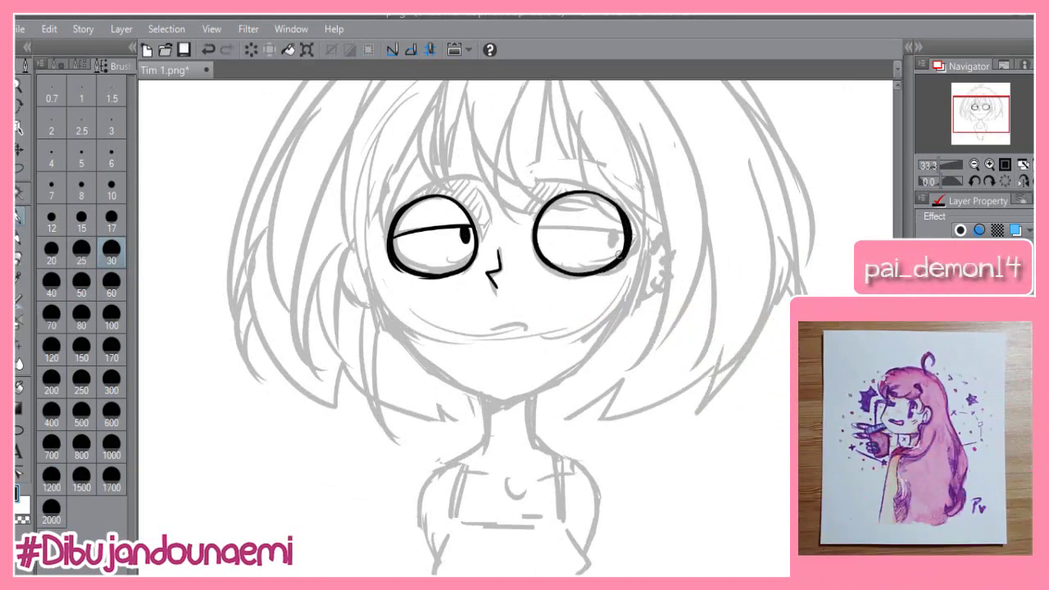
pyautogui.hotkey('ctrl', 'z')
pyautogui.moveTo(629, 220)
pyautogui.mouseDown()
pyautogui.moveTo(609, 269)
pyautogui.moveTo(569, 272)
pyautogui.mouseUp()
pyautogui.hotkey('ctrl', 'z')
# Step: Thicken the upper and outer edge of the left eye's outline
pyautogui.moveTo(424, 197); pyautogui.dragTo(389, 257)
pyautogui.hotkey('ctrl', 'z')
pyautogui.hotkey('ctrl', 'z')
pyautogui.moveTo(399, 211)
pyautogui.mouseDown()
pyautogui.moveTo(455, 205)
pyautogui.moveTo(450, 197)
pyautogui.moveTo(456, 205)
pyautogui.mouseUp()
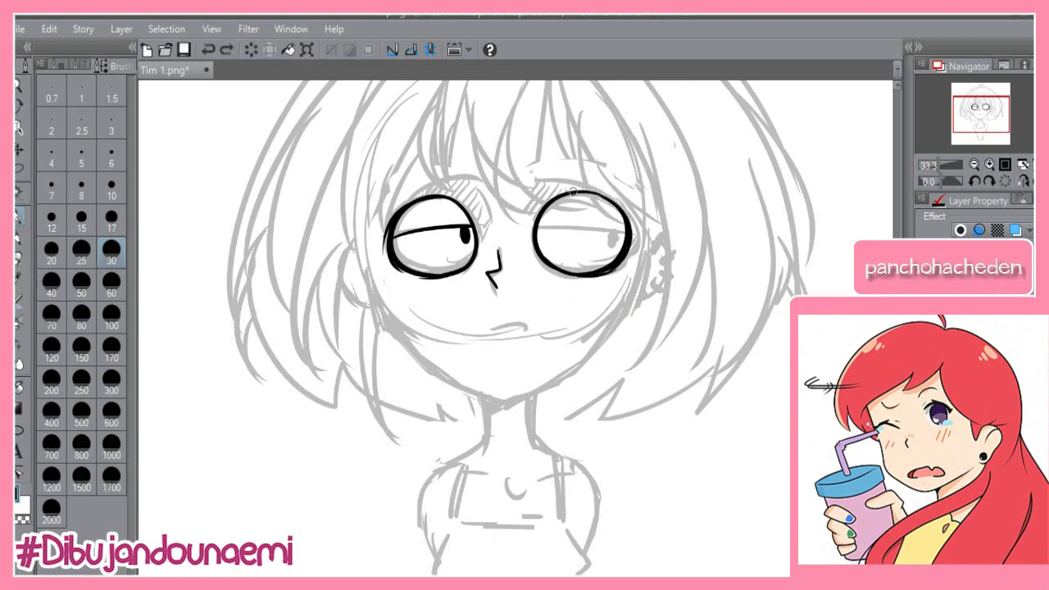
# Step: Ink the right eye's lid and pupil and the small downturned mouth
pyautogui.moveTo(536, 229)
pyautogui.mouseDown()
pyautogui.moveTo(626, 233)
pyautogui.moveTo(612, 245)
pyautogui.mouseUp()
pyautogui.moveTo(492, 327); pyautogui.dragTo(530, 326)
pyautogui.hotkey('ctrl', 'z')
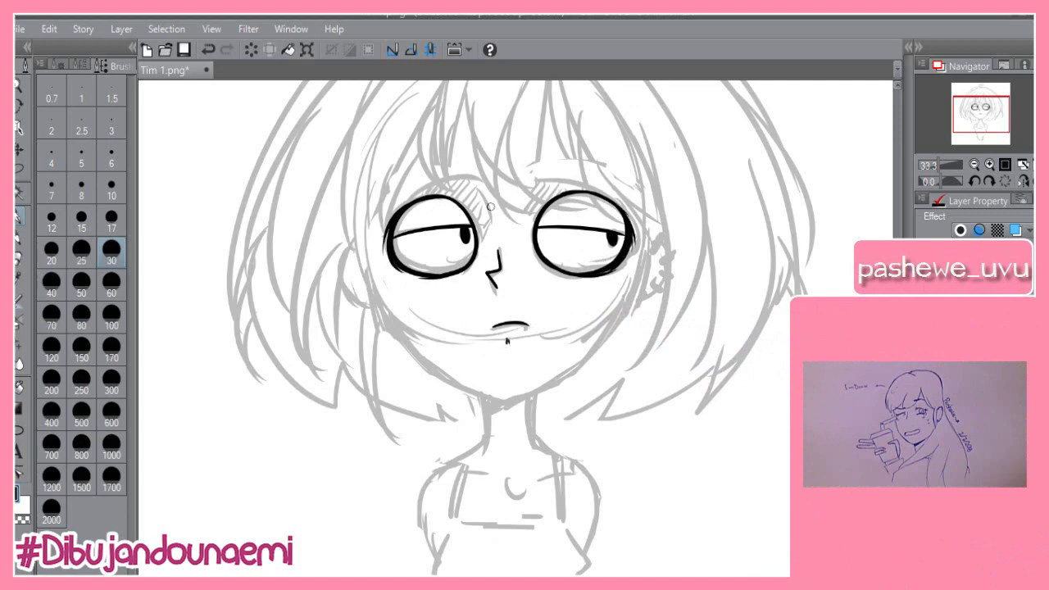
# Step: Ink the nose bridge, the crease lines above both eyes, and the left side of the face down to the chin
pyautogui.moveTo(483, 194); pyautogui.dragTo(499, 248)
pyautogui.moveTo(407, 202)
pyautogui.mouseDown()
pyautogui.moveTo(492, 175)
pyautogui.moveTo(490, 185)
pyautogui.moveTo(462, 181)
pyautogui.moveTo(574, 186)
pyautogui.mouseUp()
pyautogui.hotkey('ctrl', 'z')
pyautogui.hotkey('ctrl', 'z')
pyautogui.moveTo(372, 252)
pyautogui.mouseDown()
pyautogui.moveTo(401, 325)
pyautogui.moveTo(497, 400)
pyautogui.mouseUp()
pyautogui.moveTo(644, 235); pyautogui.dragTo(587, 335)
pyautogui.hotkey('ctrl', 'z')
pyautogui.moveTo(646, 227); pyautogui.dragTo(586, 335)
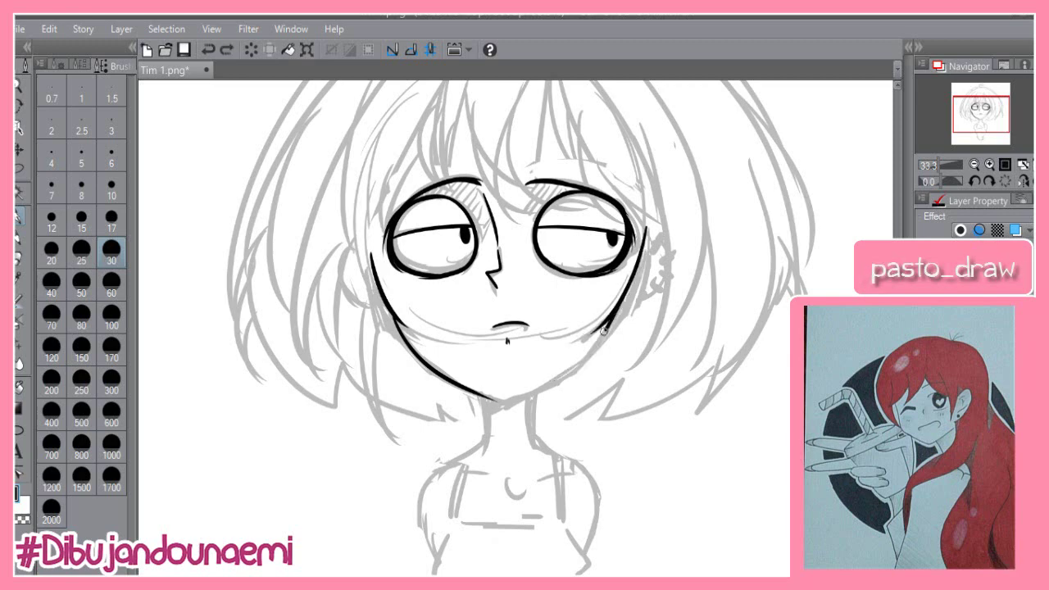
pyautogui.hotkey('ctrl', 'z')
pyautogui.moveTo(620, 304); pyautogui.dragTo(540, 394)
pyautogui.moveTo(583, 366); pyautogui.dragTo(522, 401)
pyautogui.moveTo(620, 306); pyautogui.dragTo(510, 401)
pyautogui.hotkey('ctrl', 'z')
pyautogui.hotkey('ctrl', 'z')
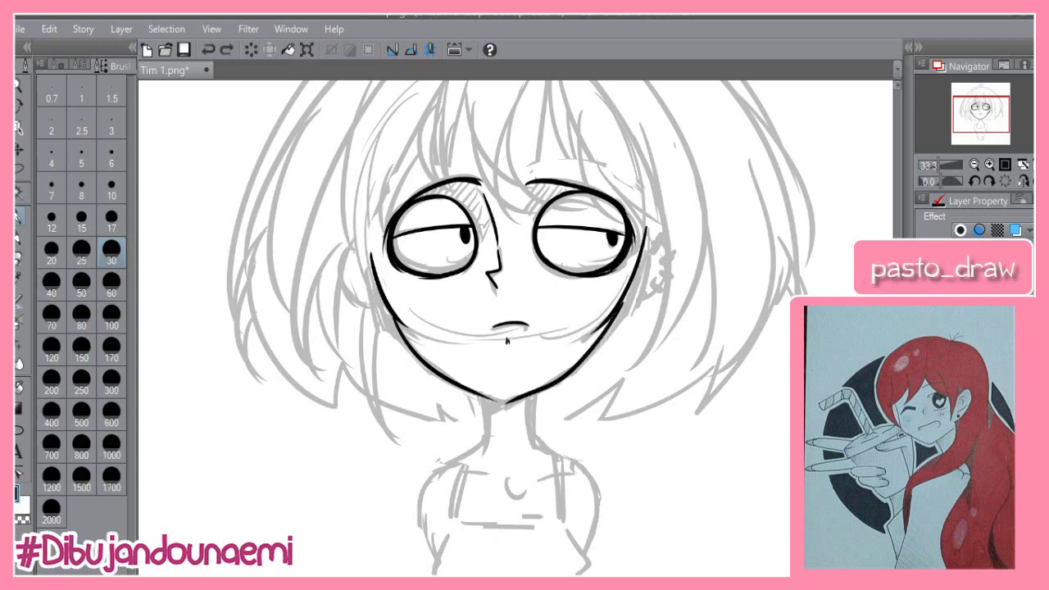
pyautogui.hotkey('ctrl', 'z')
pyautogui.hotkey('ctrl', 'z')
pyautogui.hotkey('ctrl', 'z')
pyautogui.moveTo(645, 234); pyautogui.dragTo(585, 333)
pyautogui.hotkey('ctrl', 'z')
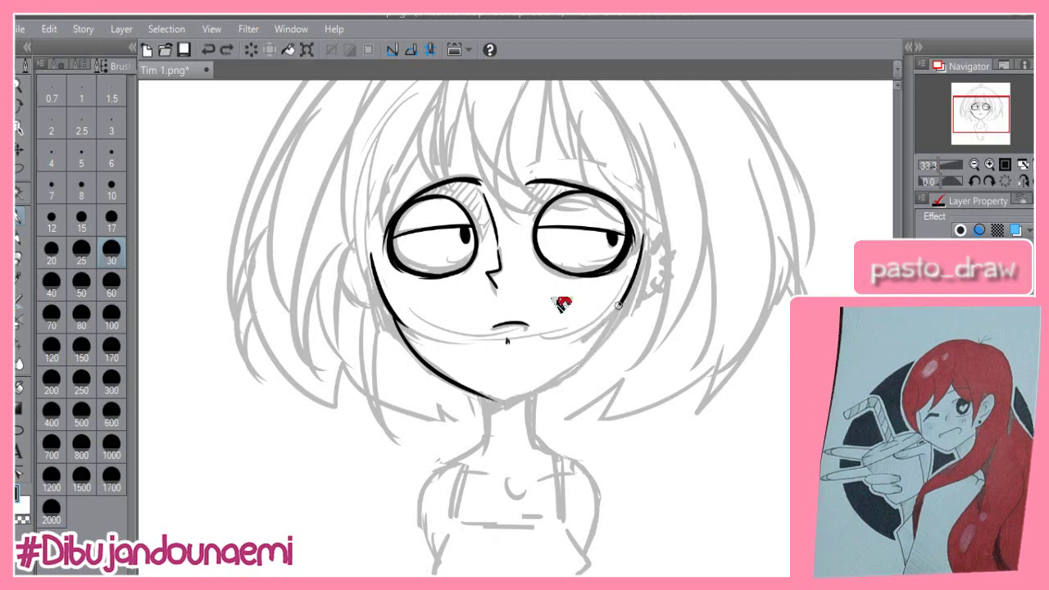
# Step: Ink the right side of the face and reshape both jaw lines so they meet in a pointed chin
pyautogui.moveTo(643, 235); pyautogui.dragTo(604, 330)
pyautogui.moveTo(615, 314); pyautogui.dragTo(525, 394)
pyautogui.hotkey('ctrl', 'z')
pyautogui.press('e')
pyautogui.moveTo(394, 325)
pyautogui.mouseDown()
pyautogui.moveTo(485, 391)
pyautogui.moveTo(437, 377)
pyautogui.moveTo(457, 388)
pyautogui.mouseUp()
pyautogui.press('p')
pyautogui.hotkey('ctrl', 'z')
pyautogui.hotkey('ctrl', 'z')
pyautogui.moveTo(401, 318)
pyautogui.mouseDown()
pyautogui.moveTo(500, 397)
pyautogui.moveTo(545, 390)
pyautogui.moveTo(514, 399)
pyautogui.mouseUp()
pyautogui.scroll(-2, 524, 394)
pyautogui.press('e')
pyautogui.press('p')
pyautogui.moveTo(499, 327)
pyautogui.mouseDown()
pyautogui.moveTo(561, 317)
pyautogui.moveTo(508, 333)
pyautogui.mouseUp()
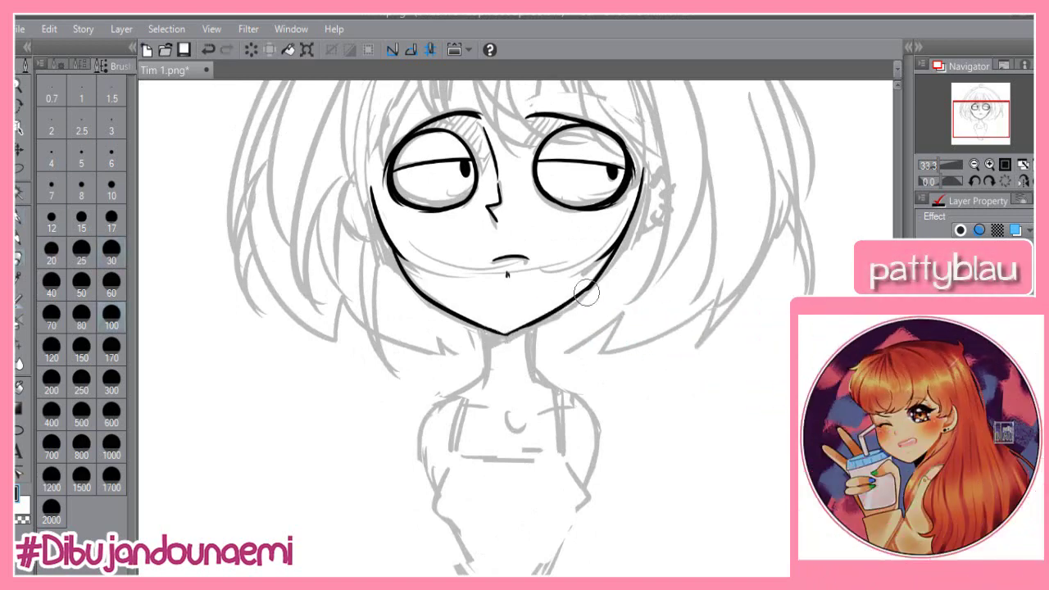
# Step: Ink the two sides of the thin neck below the chin
pyautogui.scroll(-2, 508, 334)
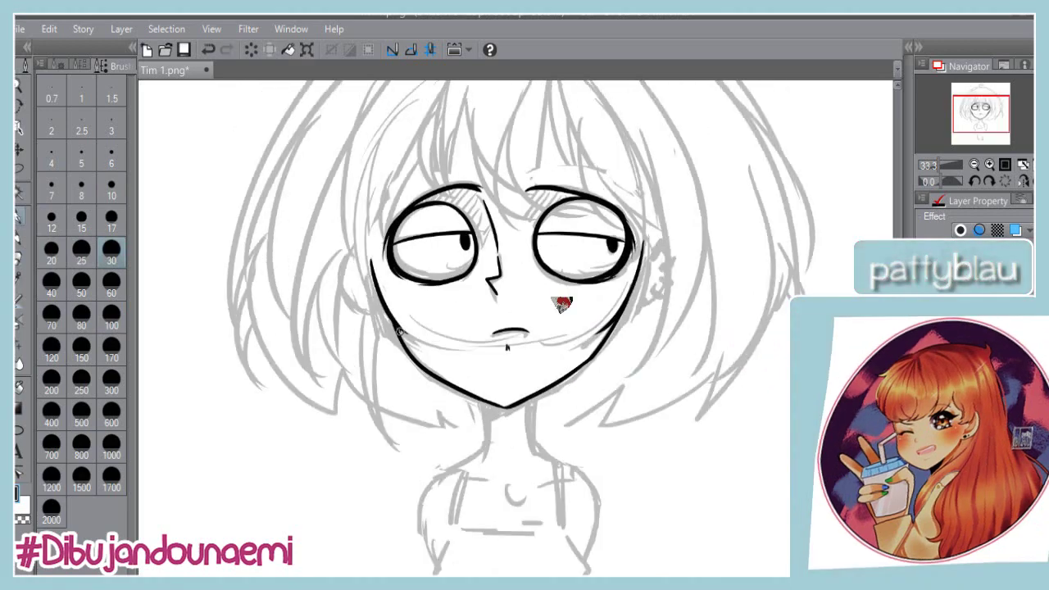
pyautogui.moveTo(490, 272); pyautogui.dragTo(486, 326)
pyautogui.moveTo(529, 270); pyautogui.dragTo(532, 324)
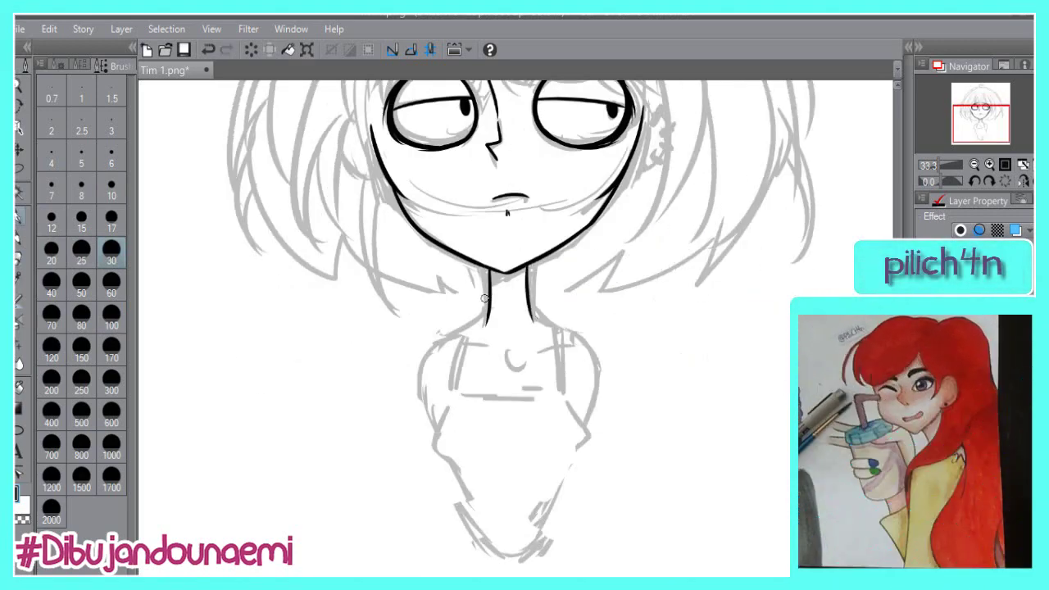
# Step: Ink the shoulders, the tapered torso with its neckline and straps, and the collarbones
pyautogui.moveTo(467, 331)
pyautogui.mouseDown()
pyautogui.moveTo(456, 392)
pyautogui.moveTo(472, 506)
pyautogui.moveTo(500, 540)
pyautogui.mouseUp()
pyautogui.moveTo(457, 395); pyautogui.dragTo(564, 393)
pyautogui.moveTo(554, 326)
pyautogui.mouseDown()
pyautogui.moveTo(563, 393)
pyautogui.moveTo(550, 525)
pyautogui.mouseUp()
pyautogui.moveTo(440, 421); pyautogui.dragTo(457, 473)
pyautogui.moveTo(456, 393); pyautogui.dragTo(461, 482)
pyautogui.moveTo(461, 334); pyautogui.dragTo(452, 408)
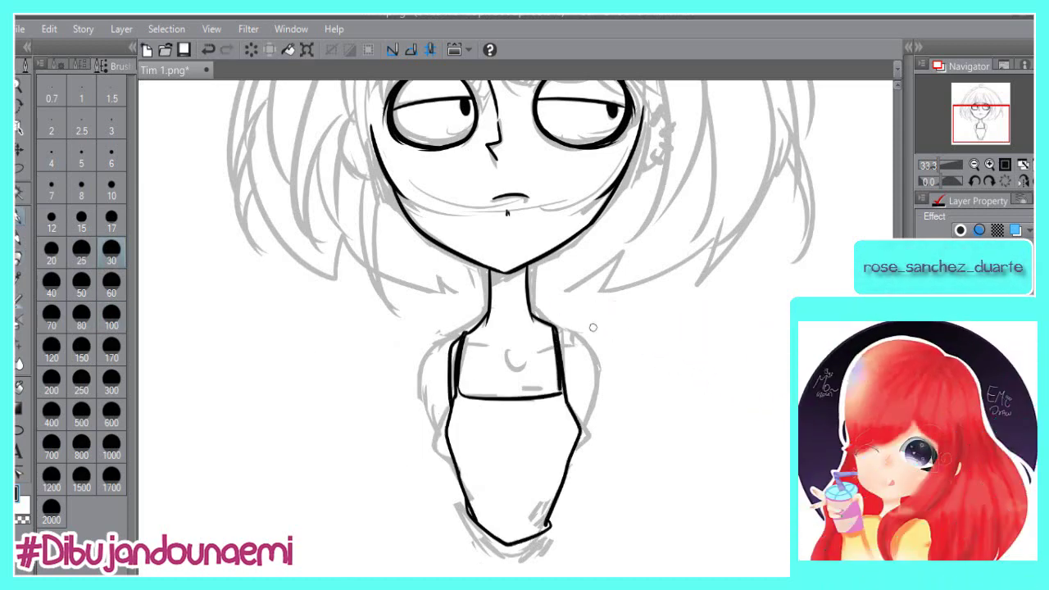
pyautogui.moveTo(565, 334); pyautogui.dragTo(572, 402)
pyautogui.moveTo(464, 343); pyautogui.dragTo(495, 349)
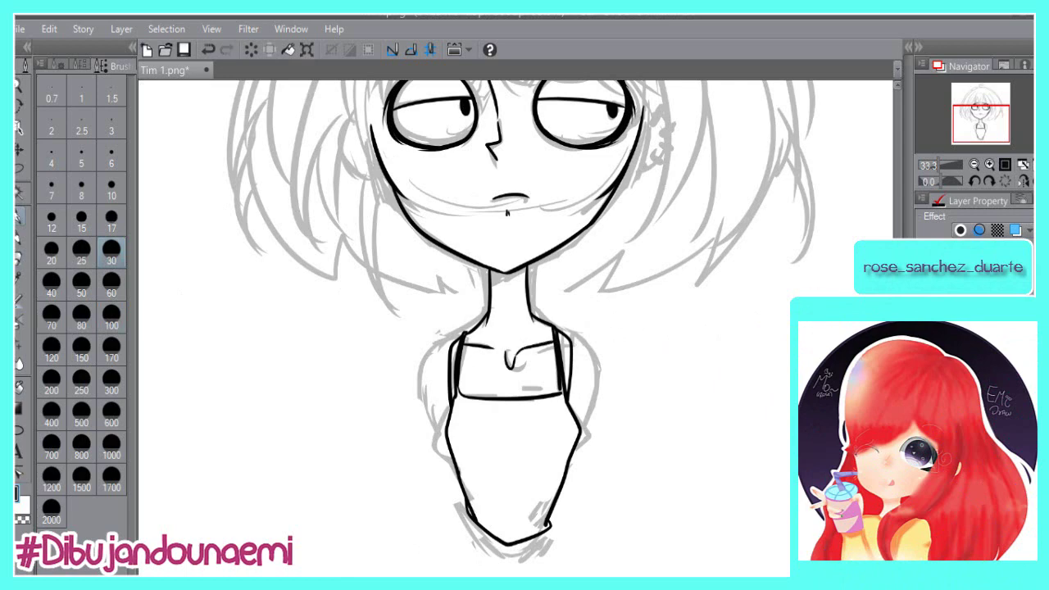
# Step: Ink short earlobe curves where the ears meet both sides of the jaw
pyautogui.scroll(5, 378, 395)
pyautogui.moveTo(377, 391); pyautogui.dragTo(387, 393)
pyautogui.moveTo(639, 385); pyautogui.dragTo(621, 393)
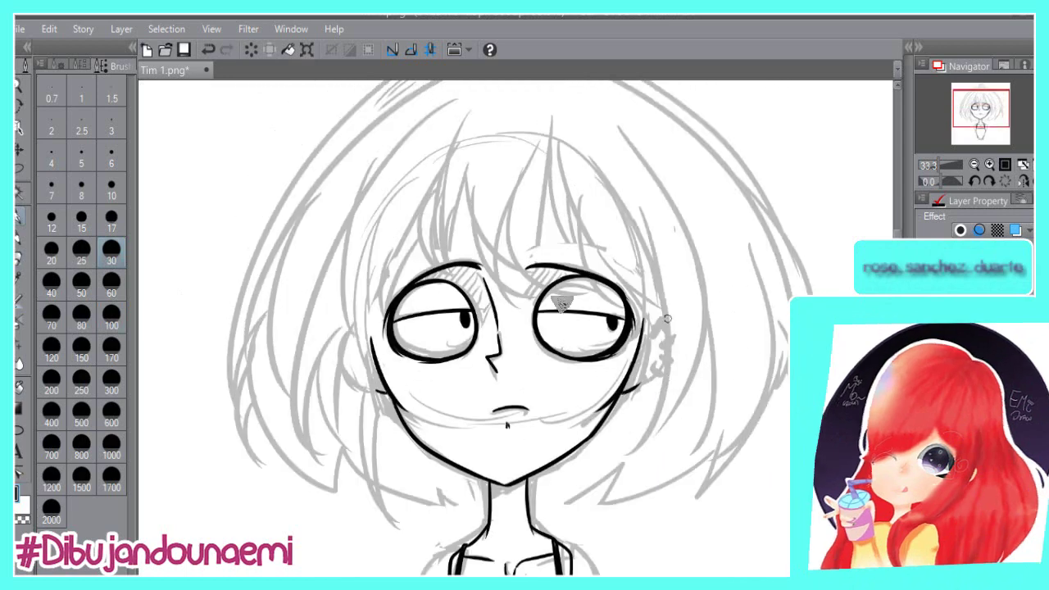
# Step: Ink the left part of the bangs and the long side strand beside the left cheek
pyautogui.moveTo(467, 170); pyautogui.dragTo(448, 259)
pyautogui.moveTo(437, 208); pyautogui.dragTo(397, 295)
pyautogui.moveTo(385, 225); pyautogui.dragTo(385, 317)
pyautogui.moveTo(378, 310)
pyautogui.mouseDown()
pyautogui.moveTo(375, 432)
pyautogui.moveTo(392, 474)
pyautogui.mouseUp()
pyautogui.hotkey('ctrl', 'z')
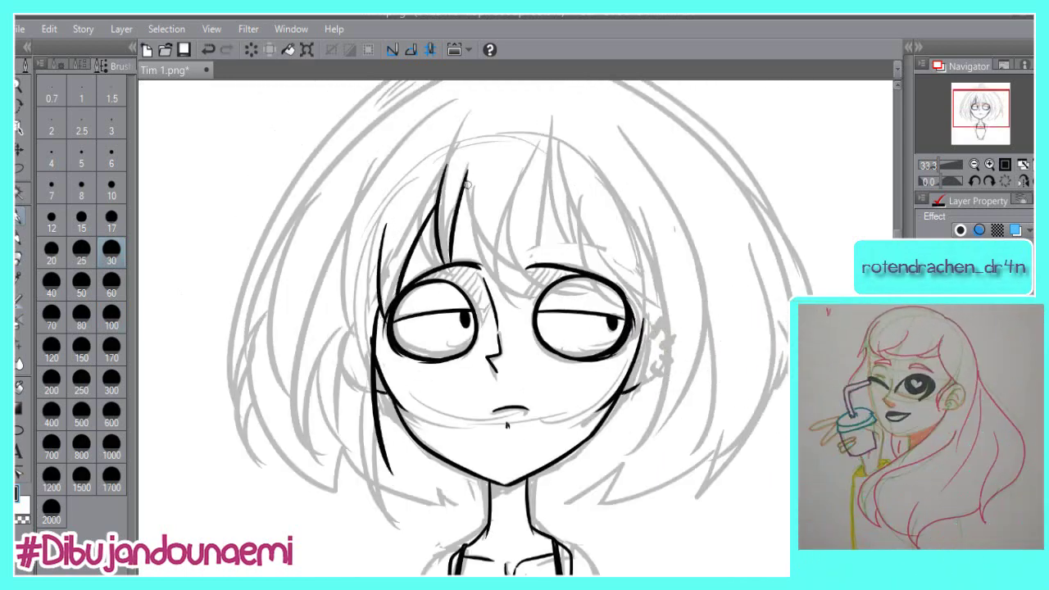
# Step: Ink the pointed central and right locks of the bangs over the forehead
pyautogui.moveTo(462, 182); pyautogui.dragTo(517, 298)
pyautogui.moveTo(528, 174)
pyautogui.mouseDown()
pyautogui.moveTo(517, 297)
pyautogui.moveTo(565, 275)
pyautogui.mouseUp()
pyautogui.hotkey('ctrl', 'z')
pyautogui.hotkey('ctrl', 'z')
pyautogui.hotkey('ctrl', 'z')
pyautogui.moveTo(581, 182); pyautogui.dragTo(587, 271)
pyautogui.moveTo(583, 228); pyautogui.dragTo(602, 278)
# Step: Ink the side strand beside the right cheek and the lower hair edges curving in to both sides of the neck
pyautogui.moveTo(630, 311)
pyautogui.mouseDown()
pyautogui.moveTo(651, 334)
pyautogui.moveTo(607, 501)
pyautogui.mouseUp()
pyautogui.moveTo(626, 449); pyautogui.dragTo(530, 498)
pyautogui.hotkey('ctrl', 'z')
pyautogui.moveTo(387, 459); pyautogui.dragTo(475, 495)
pyautogui.moveTo(443, 467); pyautogui.dragTo(476, 495)
pyautogui.hotkey('ctrl', 'z')
pyautogui.moveTo(389, 459); pyautogui.dragTo(478, 491)
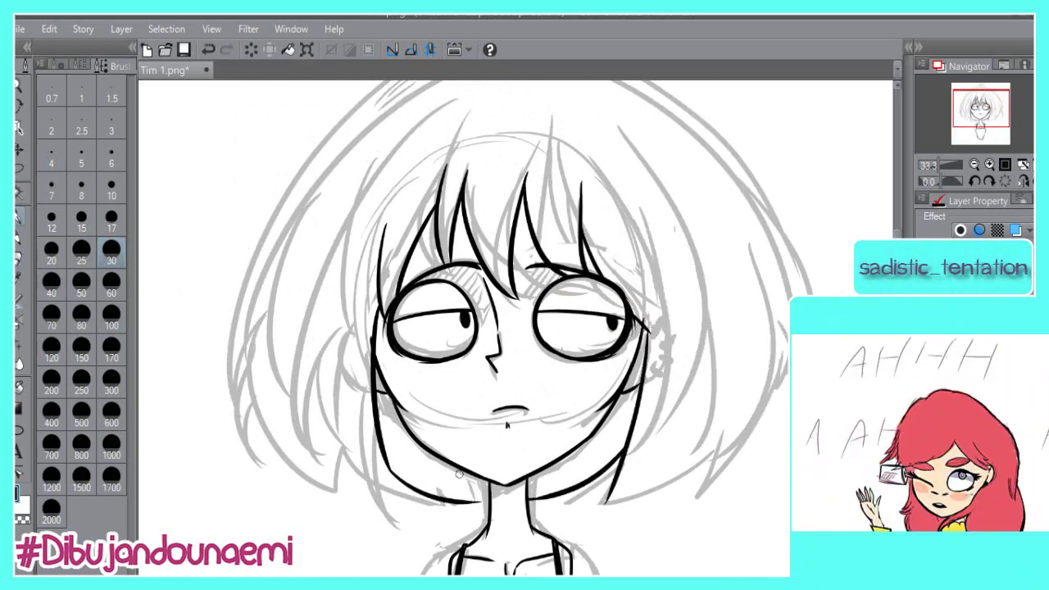
# Step: Undo the last strokes and redraw the lower hair edge curving from the left side strand in to the neck
pyautogui.hotkey('ctrl', 'z')
pyautogui.hotkey('ctrl', 'z')
pyautogui.moveTo(387, 457); pyautogui.dragTo(491, 500)
# Step: Ink the hair's left outer contour as one long curve from the crown down to the pointed lower tip
pyautogui.scroll(3, 516, 327)
pyautogui.moveTo(523, 140)
pyautogui.mouseDown()
pyautogui.moveTo(547, 117)
pyautogui.moveTo(528, 144)
pyautogui.moveTo(273, 323)
pyautogui.mouseUp()
pyautogui.hotkey('ctrl', 'z')
pyautogui.hotkey('ctrl', 'z')
pyautogui.scroll(-1, 328, 328)
pyautogui.hotkey('ctrl', 'z')
pyautogui.moveTo(501, 105); pyautogui.dragTo(254, 533)
pyautogui.hotkey('ctrl', 'z')
pyautogui.moveTo(509, 109)
pyautogui.mouseDown()
pyautogui.moveTo(540, 104)
pyautogui.moveTo(783, 407)
pyautogui.mouseUp()
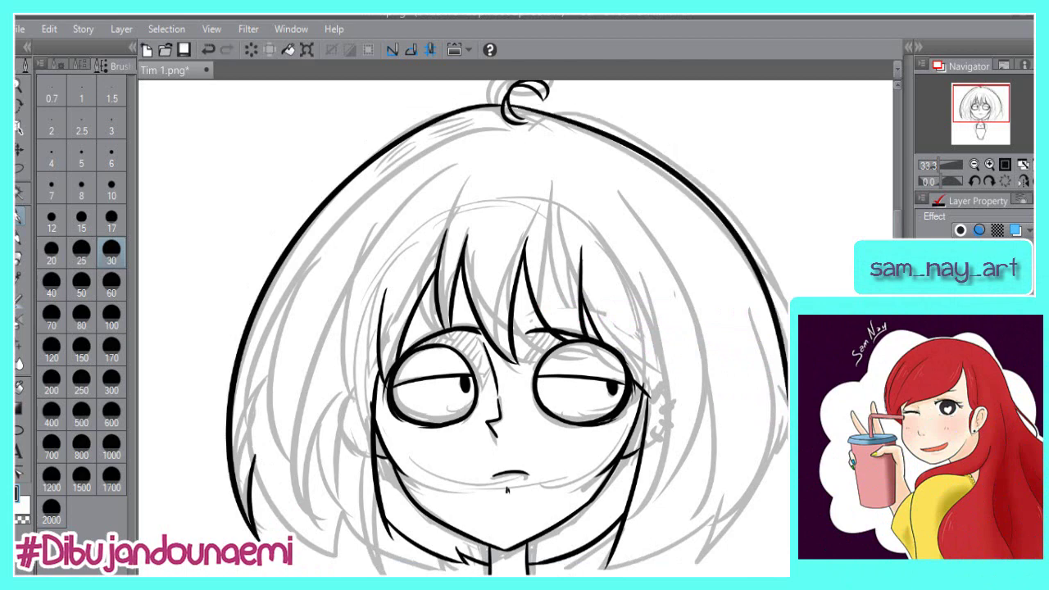
pyautogui.hotkey('ctrl', 'z')
pyautogui.scroll(-1, 513, 259)
pyautogui.moveTo(511, 142)
pyautogui.mouseDown()
pyautogui.moveTo(721, 452)
pyautogui.moveTo(716, 474)
pyautogui.mouseUp()
pyautogui.hotkey('ctrl', 'z')
pyautogui.hotkey('ctrl', 'z')
pyautogui.moveTo(511, 142); pyautogui.dragTo(639, 194)
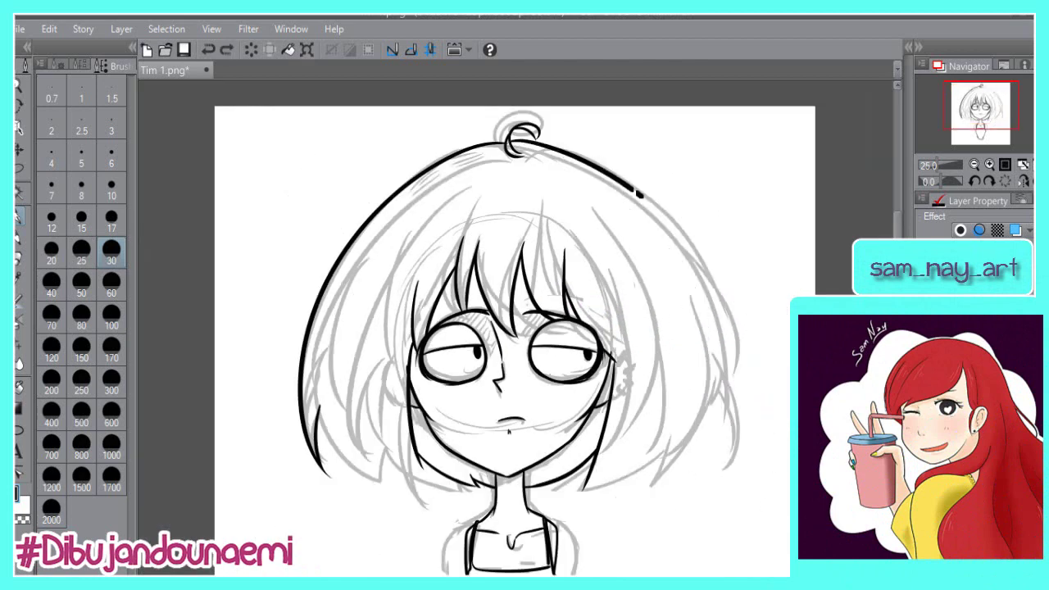
pyautogui.hotkey('ctrl', 'z')
pyautogui.moveTo(516, 142); pyautogui.dragTo(714, 465)
pyautogui.hotkey('ctrl', 'z')
# Step: Ink the hair's right outer contour as a smooth curve from the crown down to the pointed lower tip
pyautogui.moveTo(515, 142); pyautogui.dragTo(719, 462)
pyautogui.moveTo(719, 462)
pyautogui.mouseDown()
pyautogui.moveTo(715, 383)
pyautogui.moveTo(727, 447)
pyautogui.mouseUp()
pyautogui.hotkey('ctrl', 'z')
# Step: Ink the pointed strand tips along the lower right and lower left edges of the bob
pyautogui.moveTo(715, 387); pyautogui.dragTo(649, 475)
pyautogui.moveTo(669, 427); pyautogui.dragTo(571, 491)
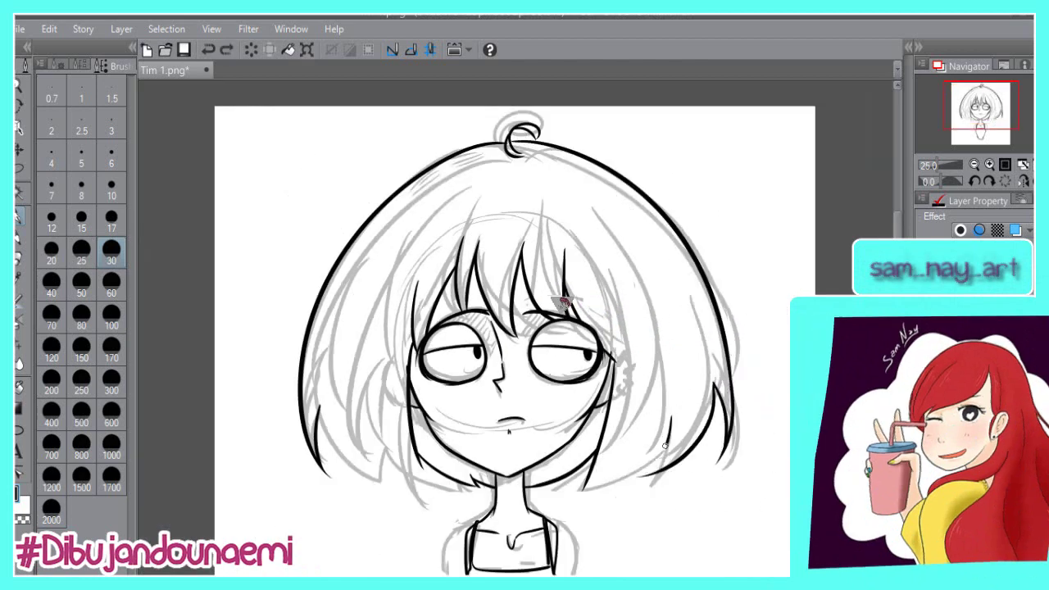
pyautogui.moveTo(317, 419); pyautogui.dragTo(407, 489)
pyautogui.moveTo(389, 440); pyautogui.dragTo(442, 489)
pyautogui.moveTo(416, 454); pyautogui.dragTo(449, 488)
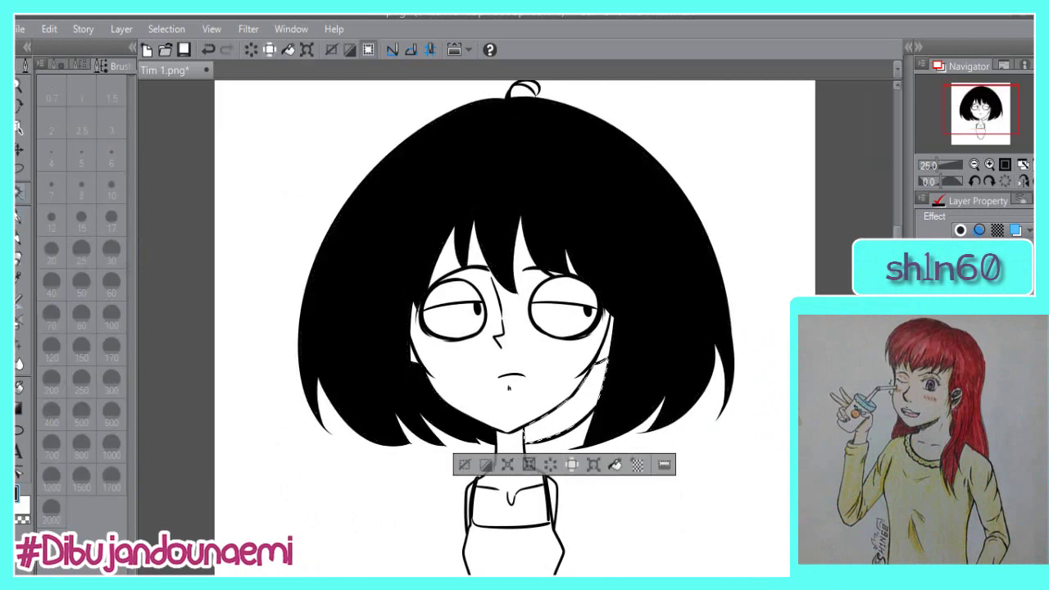
# Step: Fill the hair area behind the right jaw and the small curl on top of the head with black
pyautogui.hotkey('alt', 'Delete')
pyautogui.hotkey('ctrl', 'd')
pyautogui.scroll(2, 514, 328)
pyautogui.press('w')
pyautogui.click(524, 124)
pyautogui.hotkey('alt', 'Delete')
pyautogui.hotkey('ctrl', 'd')
pyautogui.scroll(-4, 564, 304)
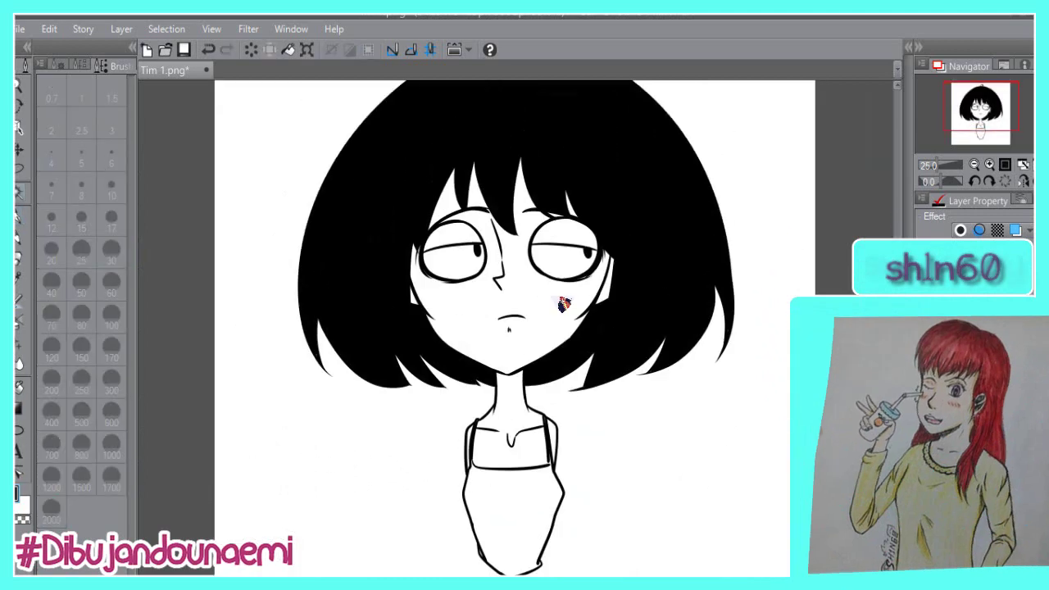
# Step: Touch up the hair edge beside the right jaw and the line under the chin with small pen strokes
pyautogui.scroll(1, 564, 304)
pyautogui.press('p')
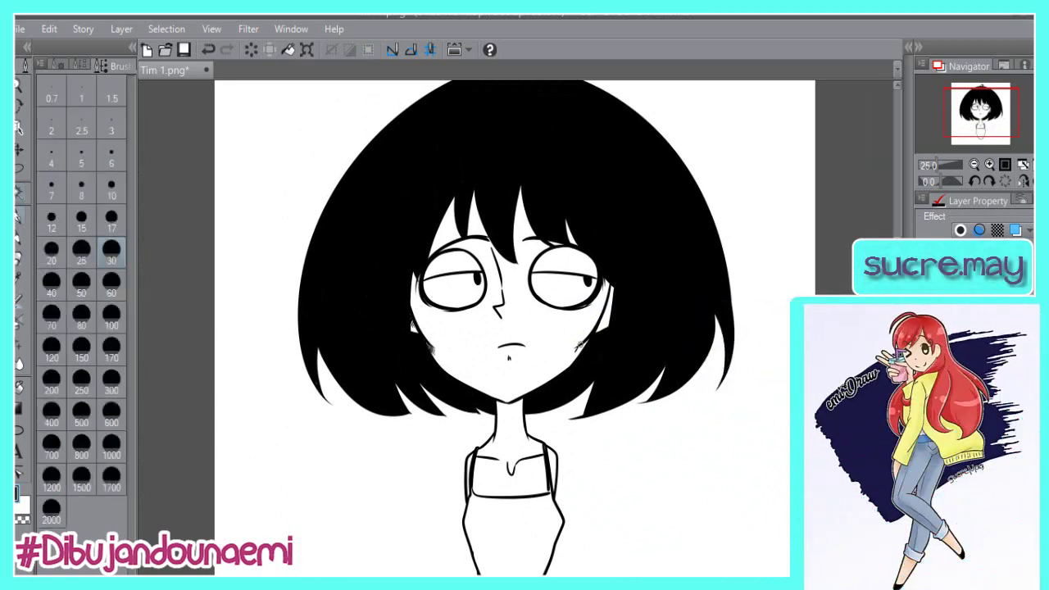
pyautogui.click(209, 49)
pyautogui.moveTo(576, 348); pyautogui.dragTo(584, 345)
pyautogui.moveTo(502, 402); pyautogui.dragTo(498, 403)
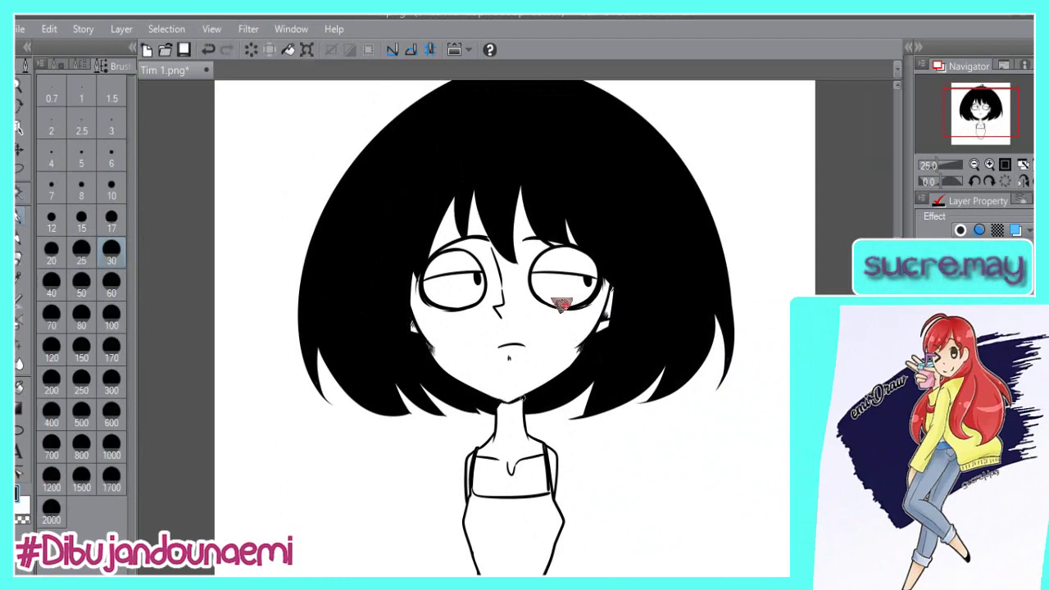
pyautogui.scroll(1, 507, 300)
pyautogui.scroll(-2, 507, 298)
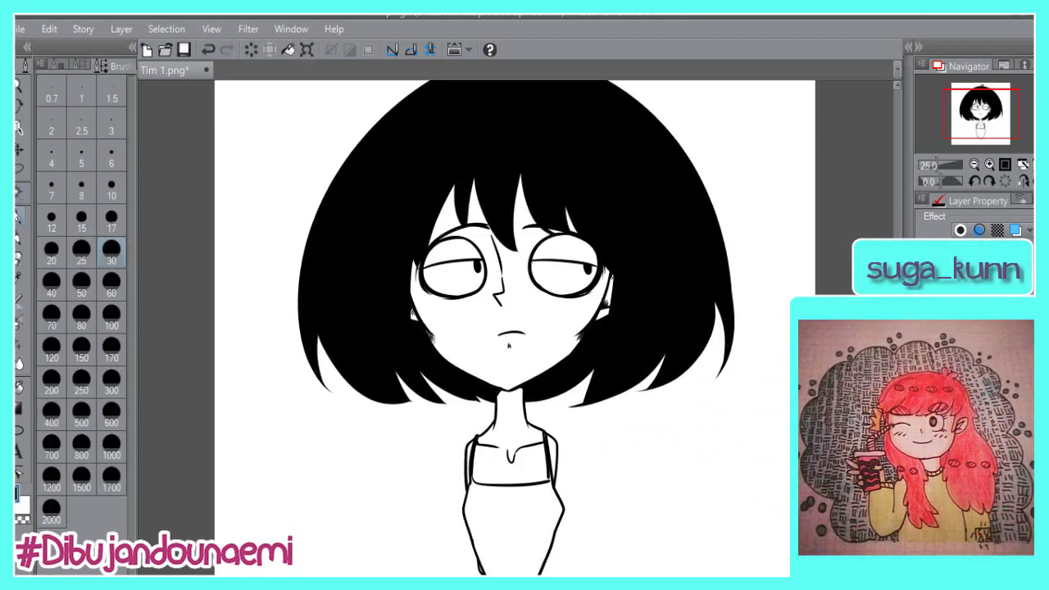
# Step: Adjust the nose and both eyes slightly by lasso-selecting and transforming them, nudging the right eye down
pyautogui.click(19, 321)
pyautogui.click(19, 168)
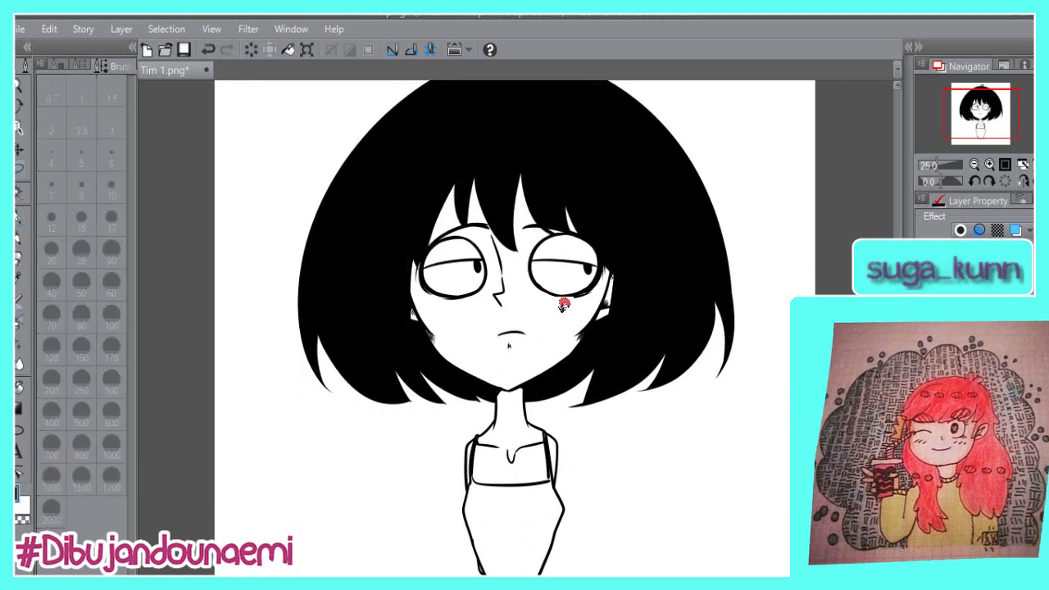
pyautogui.moveTo(488, 302); pyautogui.dragTo(504, 309)
pyautogui.moveTo(495, 260)
pyautogui.mouseDown()
pyautogui.moveTo(428, 275)
pyautogui.moveTo(491, 256)
pyautogui.moveTo(458, 293)
pyautogui.mouseUp()
pyautogui.hotkey('ctrl', 't')
pyautogui.press('Return')
pyautogui.moveTo(532, 260)
pyautogui.mouseDown()
pyautogui.moveTo(555, 256)
pyautogui.moveTo(531, 260)
pyautogui.mouseUp()
pyautogui.hotkey('ctrl', 't')
pyautogui.moveTo(562, 281); pyautogui.dragTo(562, 285)
pyautogui.press('Return')
pyautogui.click(19, 216)
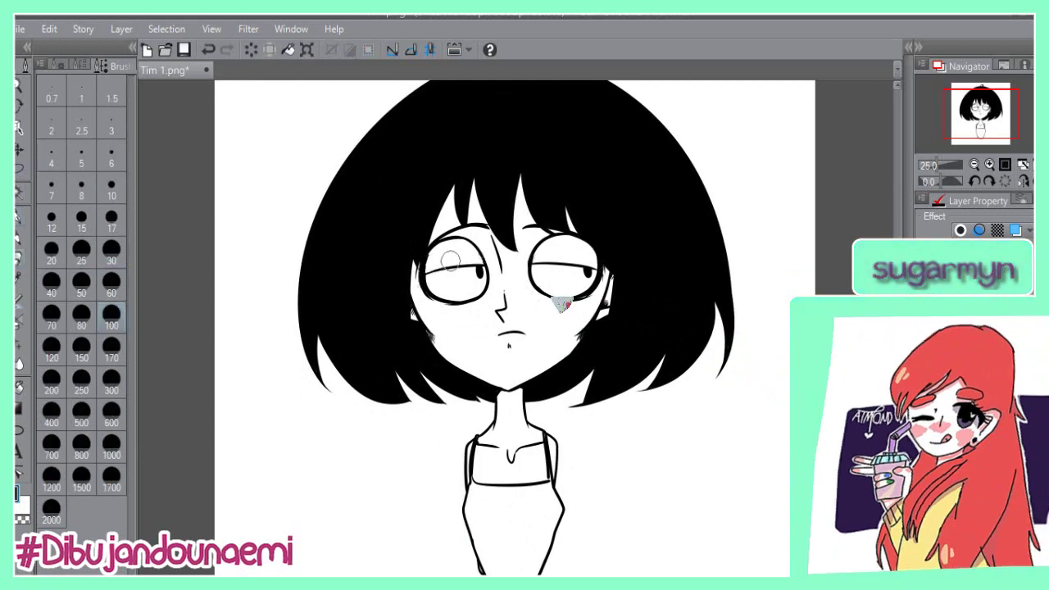
pyautogui.scroll(5, 316, 361)
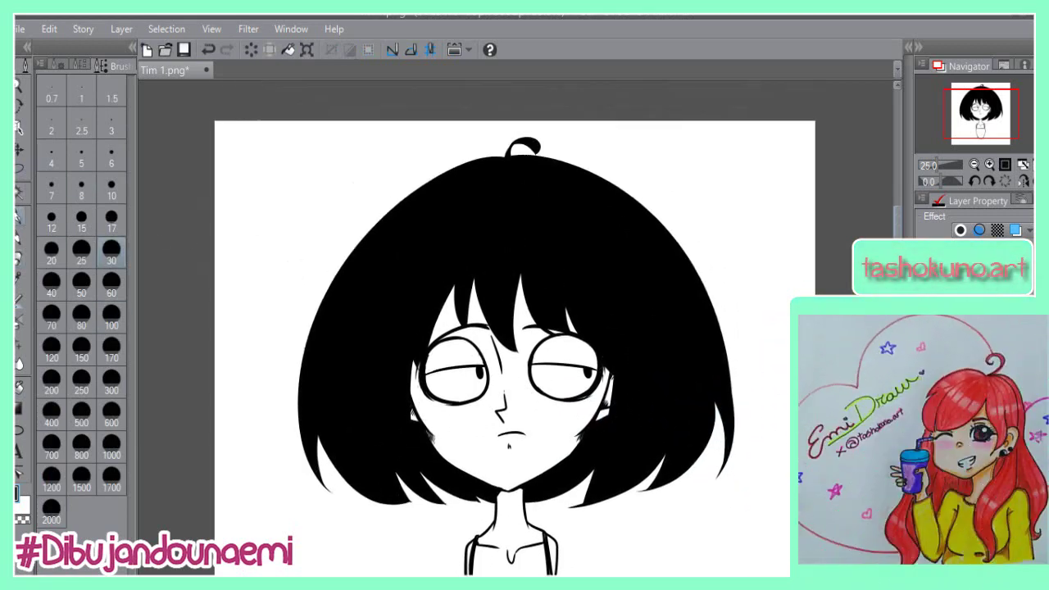
pyautogui.moveTo(508, 179)
pyautogui.mouseDown()
pyautogui.moveTo(479, 180)
pyautogui.moveTo(311, 289)
pyautogui.mouseUp()
pyautogui.moveTo(459, 192); pyautogui.dragTo(332, 248)
pyautogui.click(19, 192)
pyautogui.hotkey('ctrl', 'z')
pyautogui.hotkey('ctrl', 'z')
pyautogui.click(19, 216)
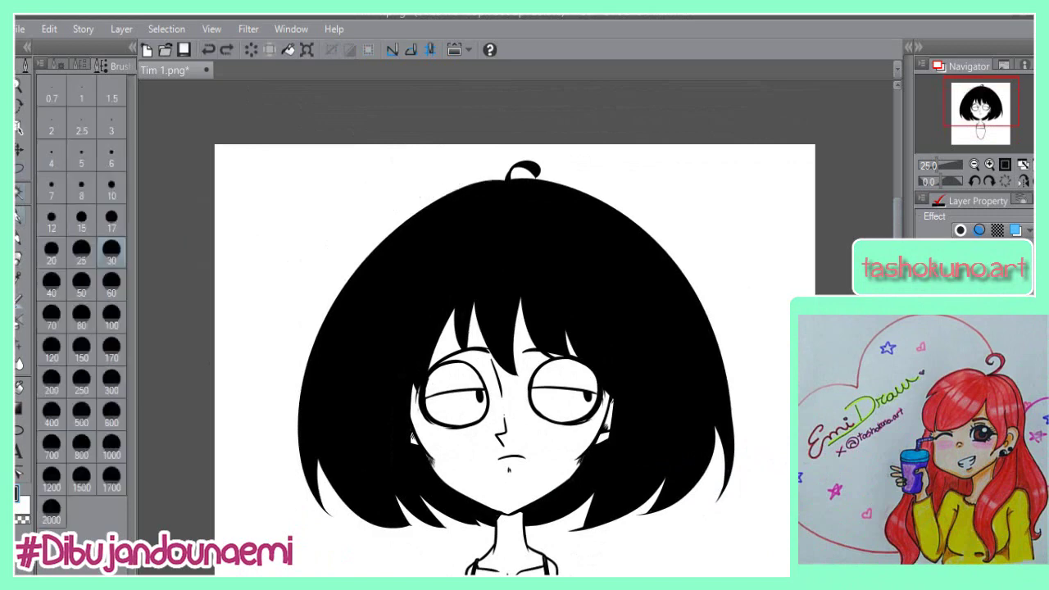
# Step: Ink a loose strand sweeping away from the upper left contour of the hair
pyautogui.moveTo(478, 182); pyautogui.dragTo(344, 244)
pyautogui.moveTo(371, 220); pyautogui.dragTo(479, 192)
pyautogui.click(208, 49)
# Step: Ink jagged loose strands along the bob's lower edge and a curved flyaway lock outside its left side
pyautogui.moveTo(320, 457); pyautogui.dragTo(336, 518)
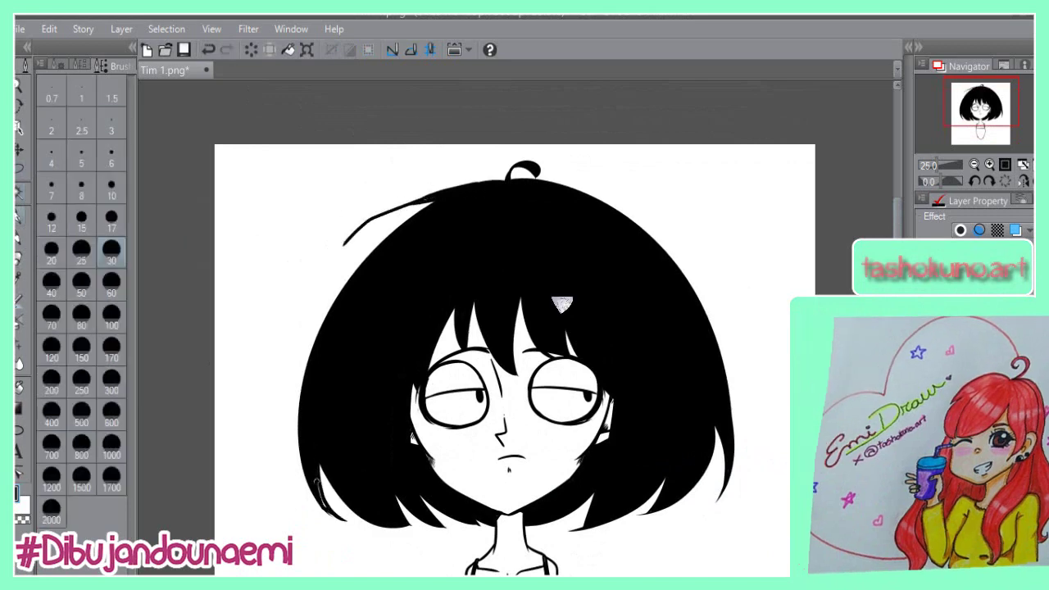
pyautogui.scroll(-3, 328, 491)
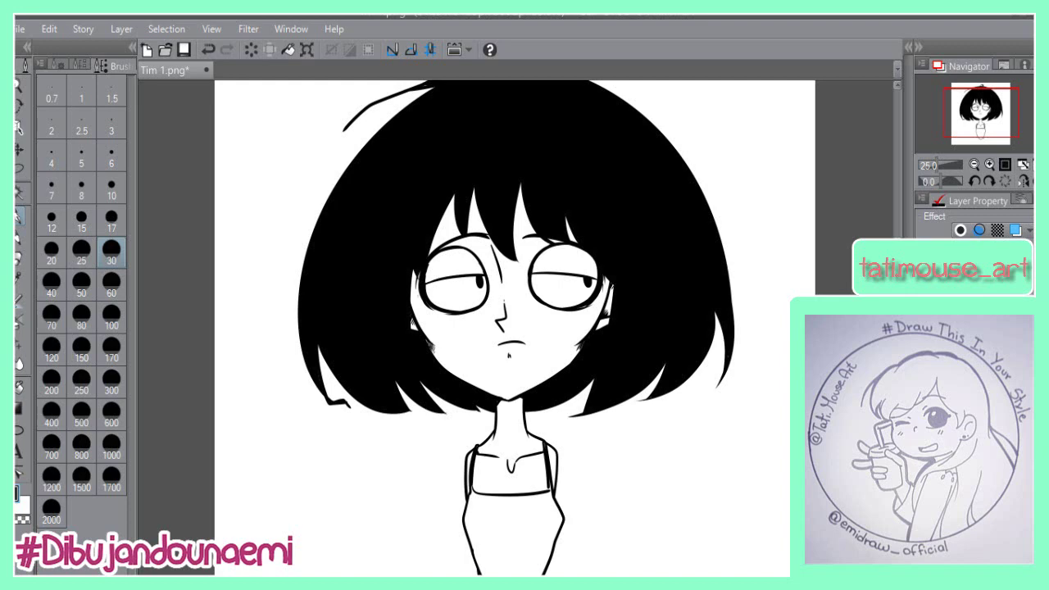
pyautogui.moveTo(318, 344)
pyautogui.mouseDown()
pyautogui.moveTo(365, 402)
pyautogui.moveTo(470, 427)
pyautogui.mouseUp()
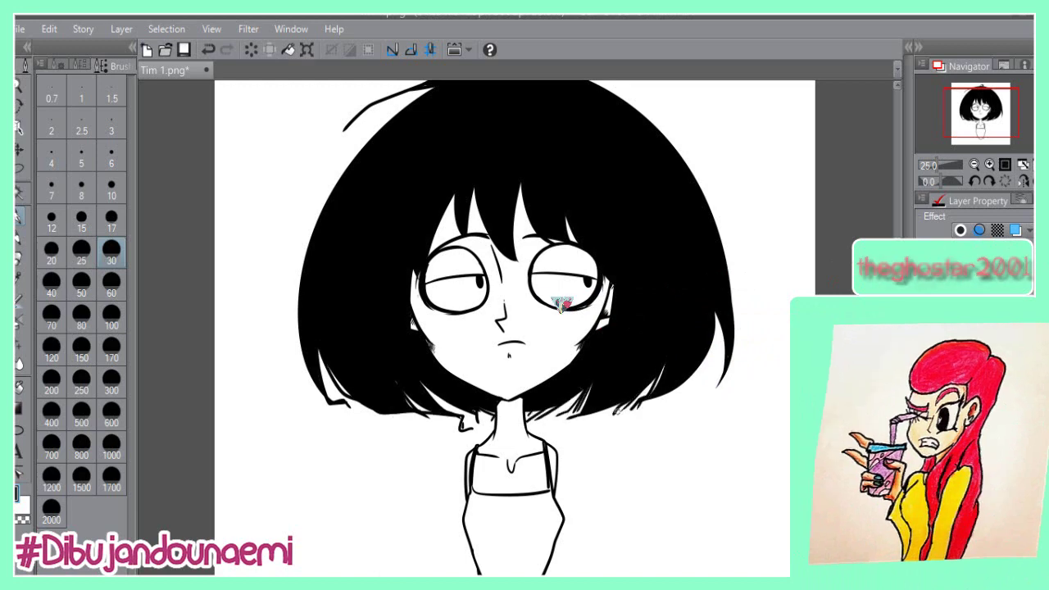
pyautogui.moveTo(718, 321); pyautogui.dragTo(702, 394)
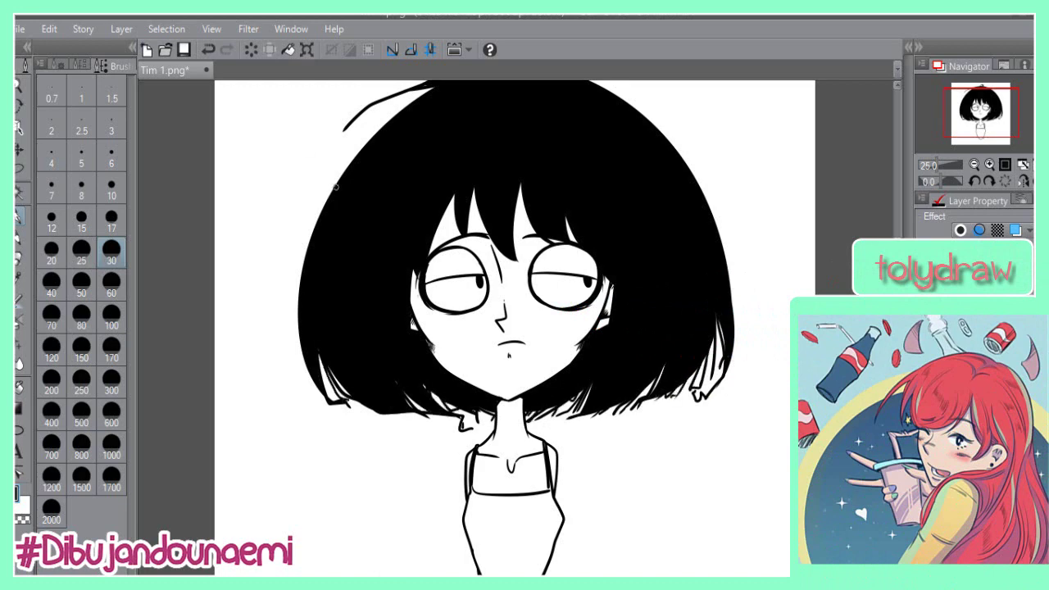
pyautogui.moveTo(335, 187); pyautogui.dragTo(274, 337)
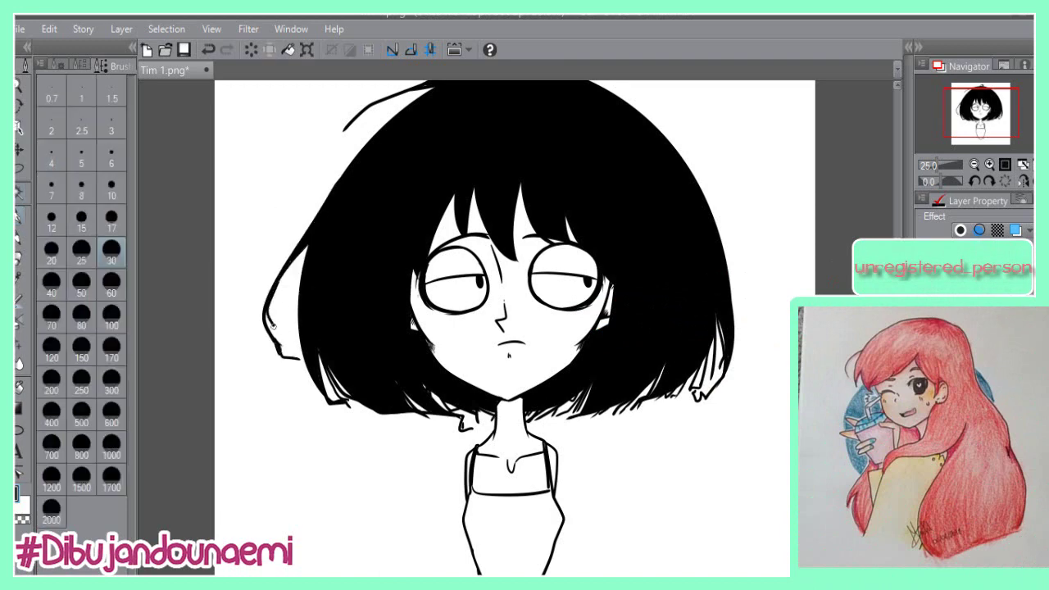
# Step: Reshape the lower torso by lasso-selecting and transforming parts of its left and right outlines, then clear the selection
pyautogui.scroll(-2, 457, 250)
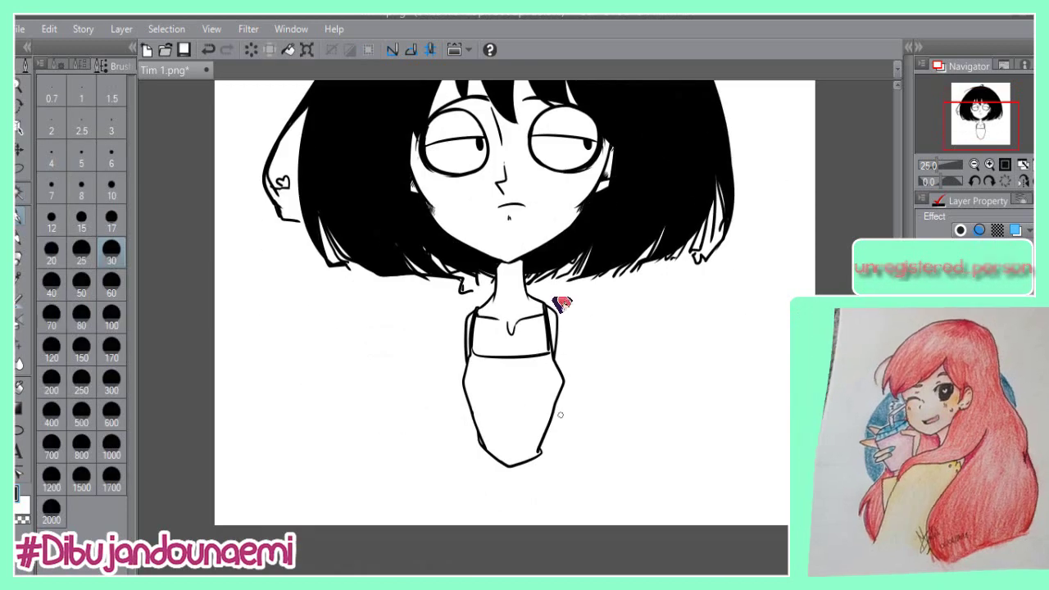
pyautogui.press('m')
pyautogui.hotkey('ctrl', 't')
pyautogui.moveTo(449, 495); pyautogui.dragTo(483, 488)
pyautogui.press('Return')
pyautogui.hotkey('ctrl', 't')
pyautogui.press('Return')
pyautogui.moveTo(518, 447); pyautogui.dragTo(521, 449)
pyautogui.hotkey('ctrl', 't')
pyautogui.moveTo(542, 484); pyautogui.dragTo(537, 480)
pyautogui.press('Return')
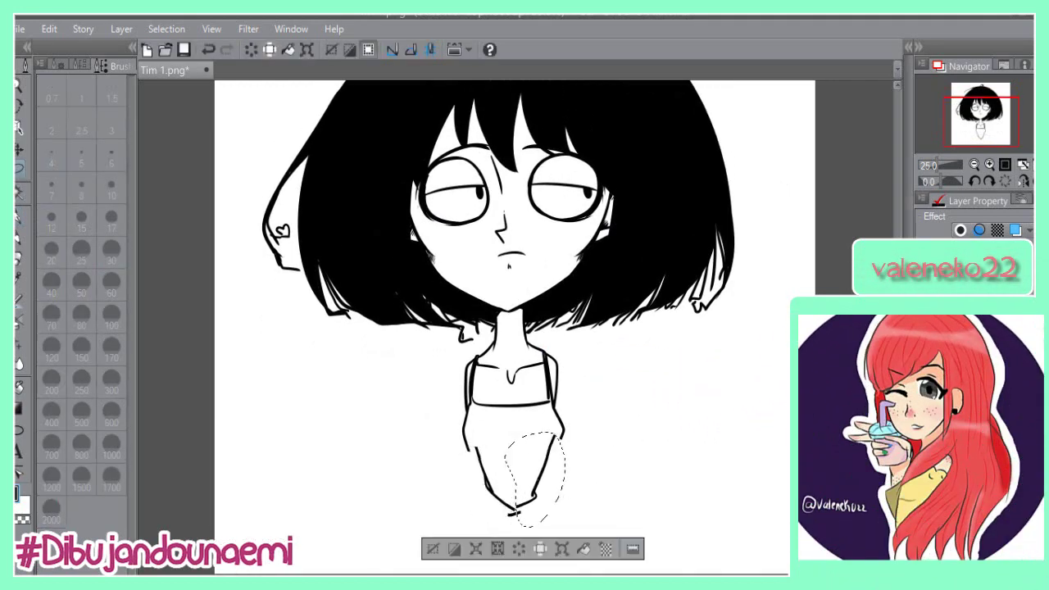
pyautogui.hotkey('ctrl', 'd')
pyautogui.press('e')
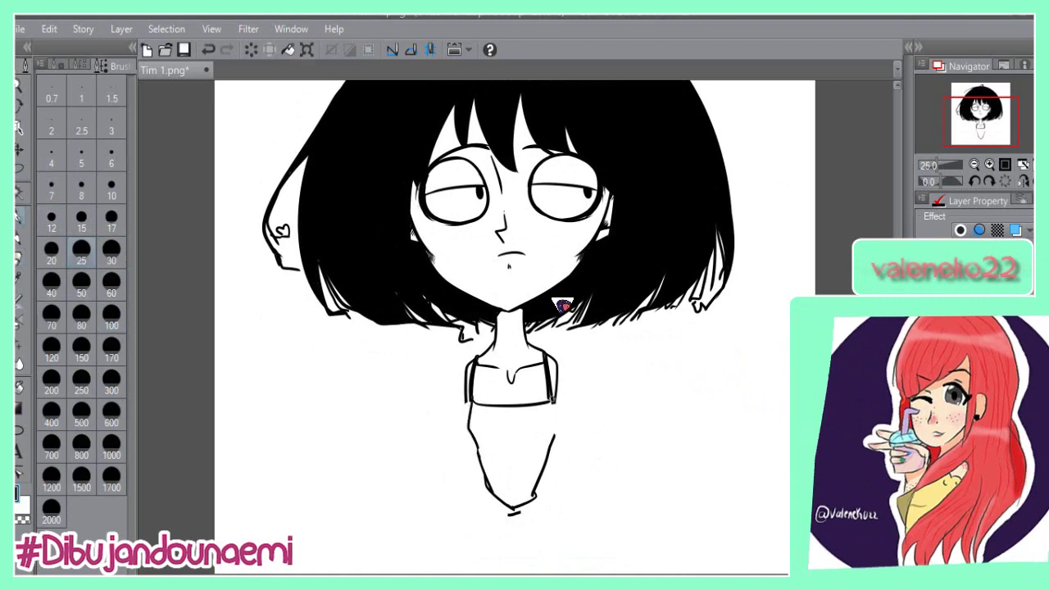
# Step: Ink flyaway strands with curled ends off the right side and the upper left of the hair
pyautogui.scroll(3, 514, 328)
pyautogui.moveTo(711, 258); pyautogui.dragTo(761, 365)
pyautogui.hotkey('ctrl', 'z')
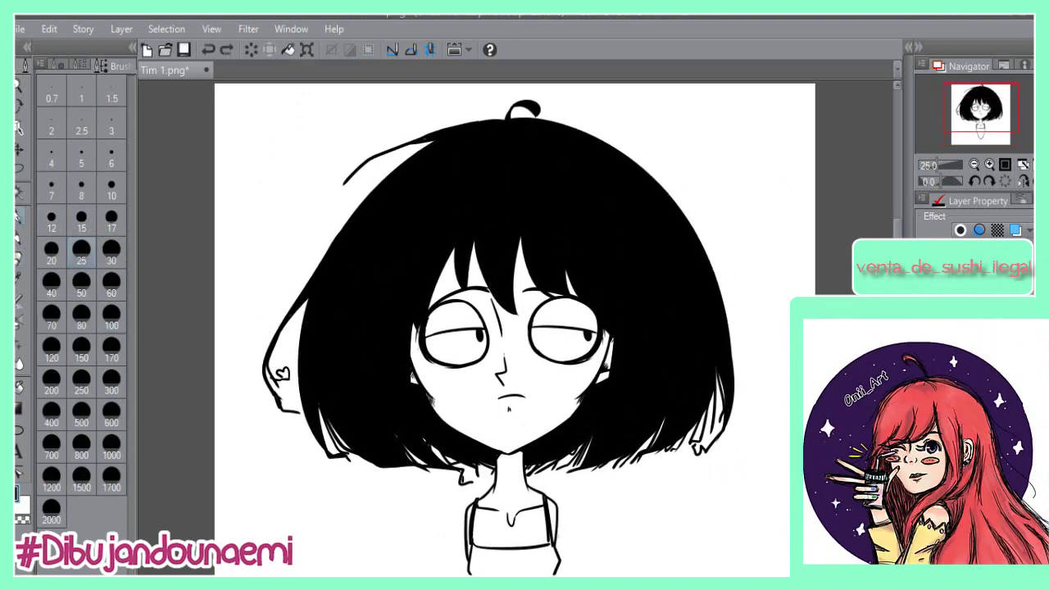
pyautogui.moveTo(703, 243); pyautogui.dragTo(752, 341)
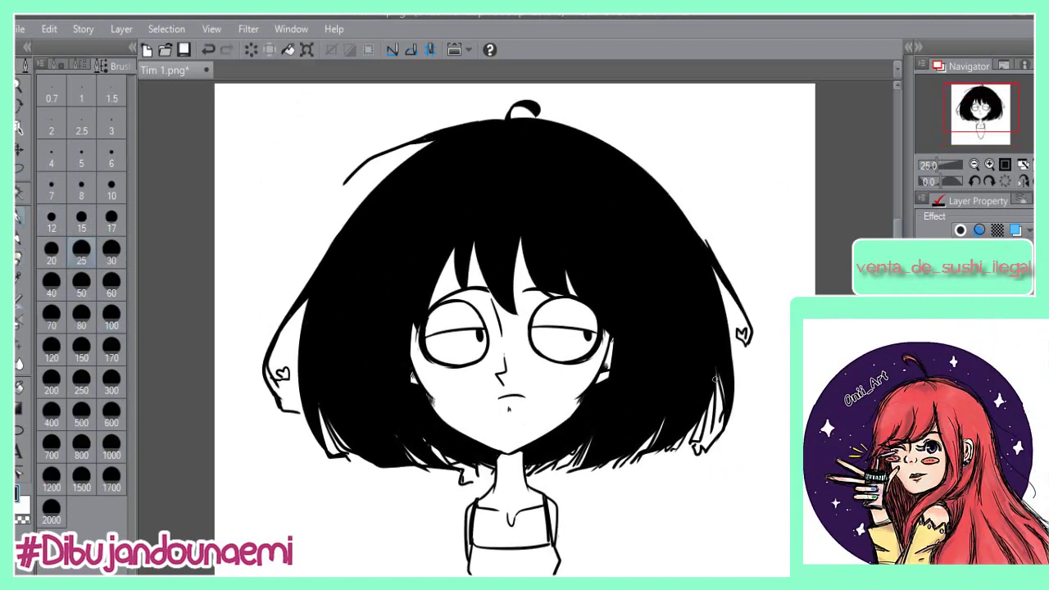
pyautogui.moveTo(427, 136); pyautogui.dragTo(297, 258)
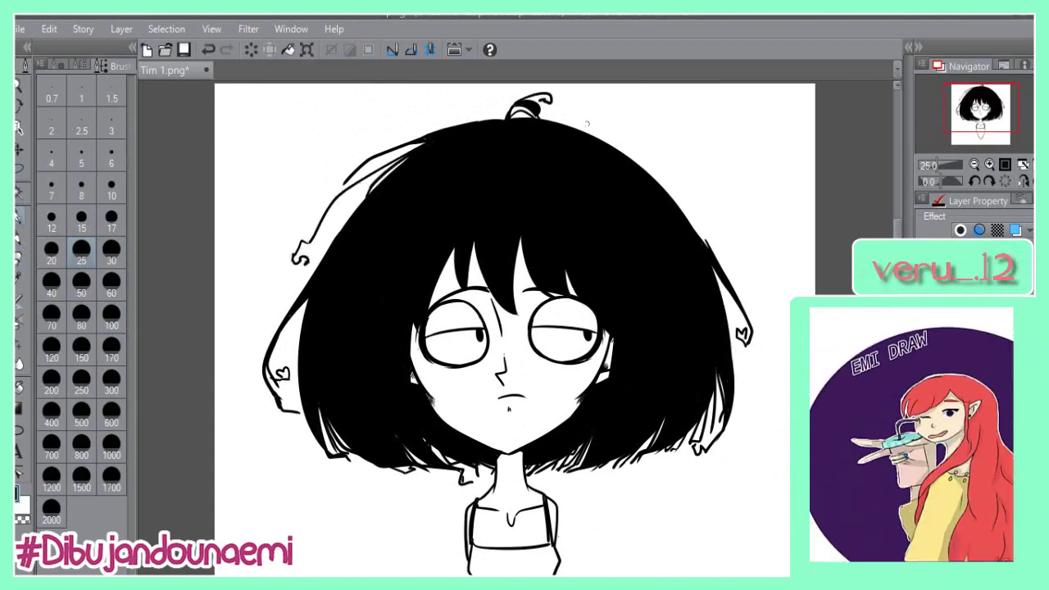
# Step: Hatch the shadows above both eyes and beside the nose bridge with short diagonal strokes at brush size 25
pyautogui.scroll(-2, 455, 221)
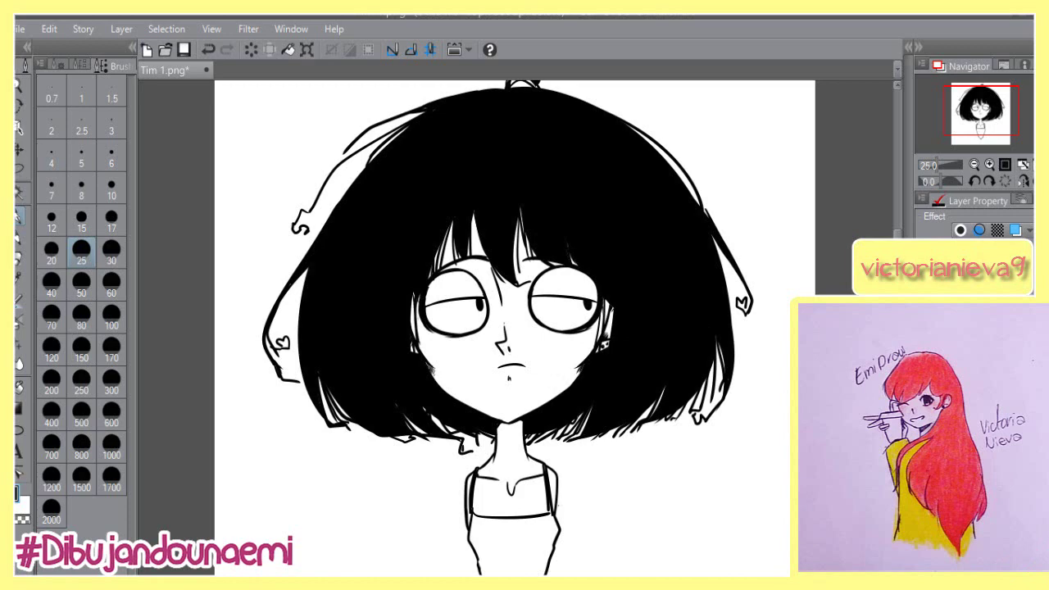
pyautogui.moveTo(467, 259)
pyautogui.mouseDown()
pyautogui.moveTo(457, 273)
pyautogui.moveTo(467, 270)
pyautogui.mouseUp()
pyautogui.moveTo(489, 264)
pyautogui.mouseDown()
pyautogui.moveTo(478, 275)
pyautogui.moveTo(485, 287)
pyautogui.mouseUp()
pyautogui.moveTo(499, 288); pyautogui.dragTo(489, 304)
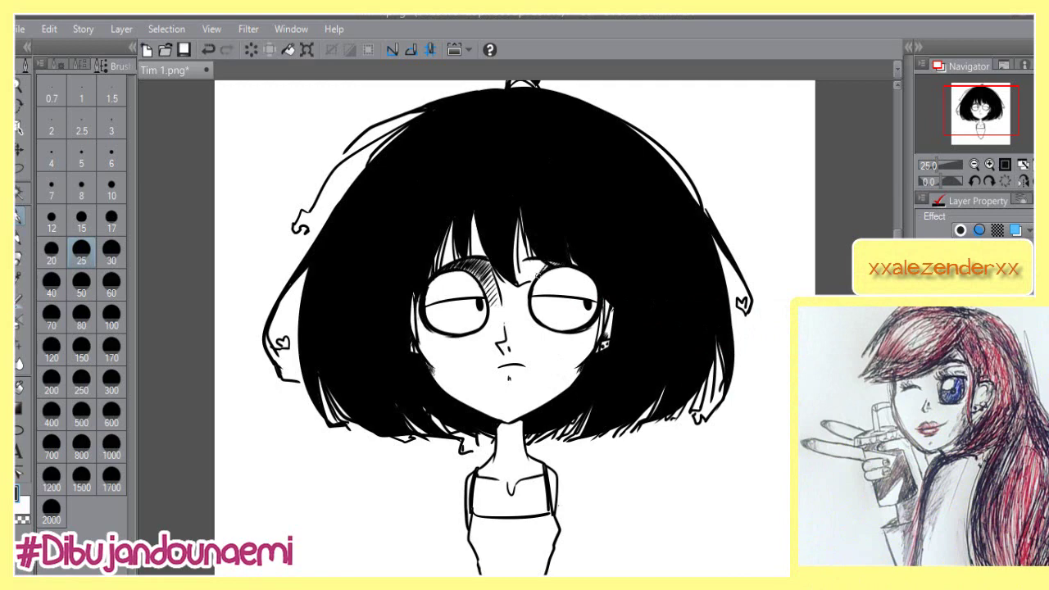
pyautogui.hotkey('ctrl', 'z')
pyautogui.hotkey('ctrl', 'z')
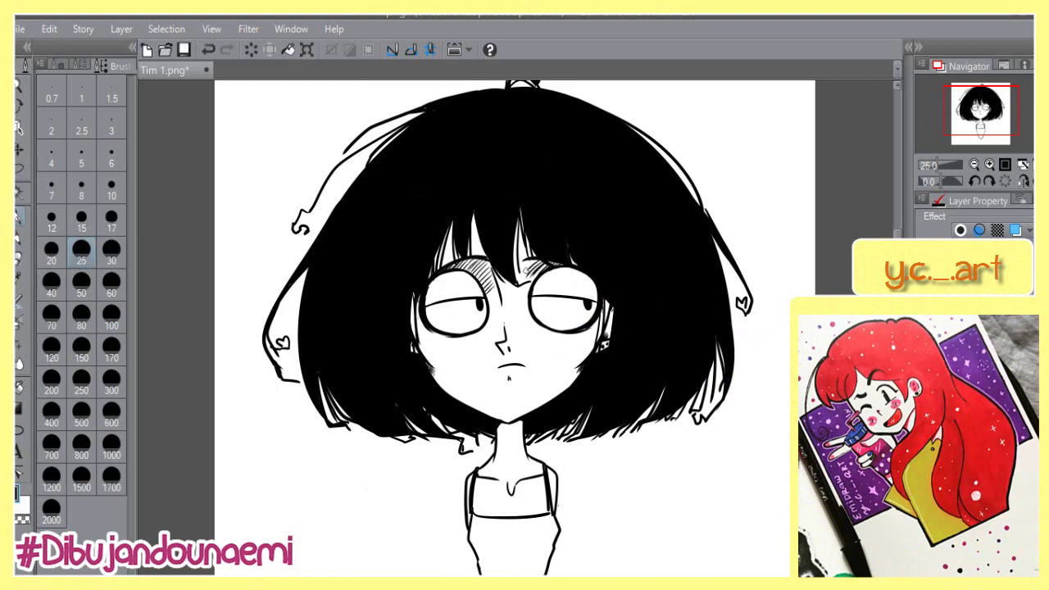
pyautogui.moveTo(535, 261); pyautogui.dragTo(522, 274)
pyautogui.click(111, 315)
pyautogui.click(81, 250)
pyautogui.scroll(-1, 516, 328)
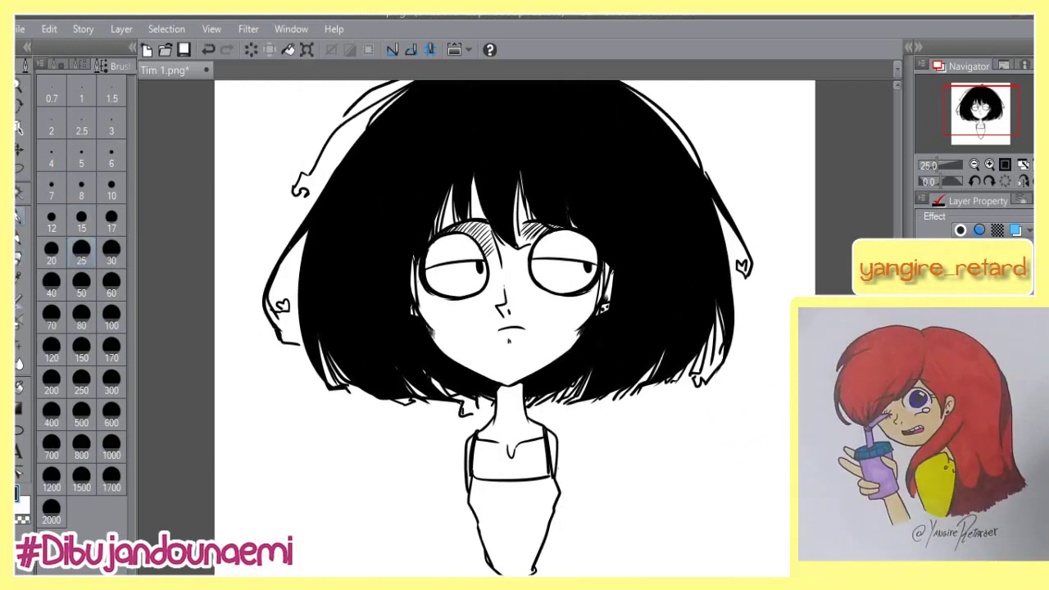
# Step: Undo the soft shading around the eyes and the flat grey fill of the eyelids
pyautogui.scroll(-2, 476, 466)
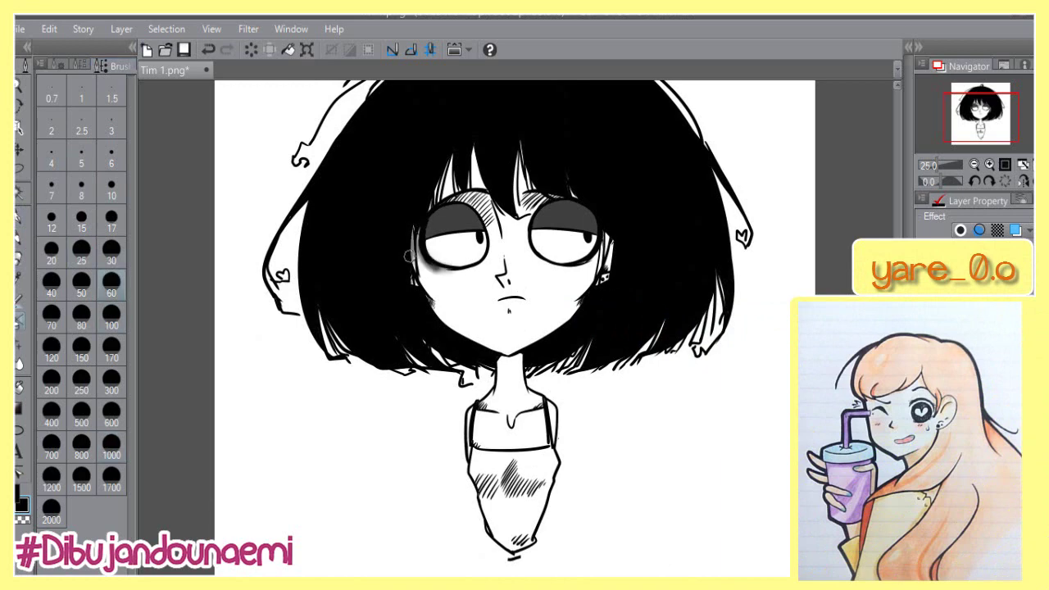
pyautogui.moveTo(575, 267)
pyautogui.mouseDown()
pyautogui.moveTo(599, 252)
pyautogui.moveTo(596, 238)
pyautogui.mouseUp()
pyautogui.scroll(4, 514, 328)
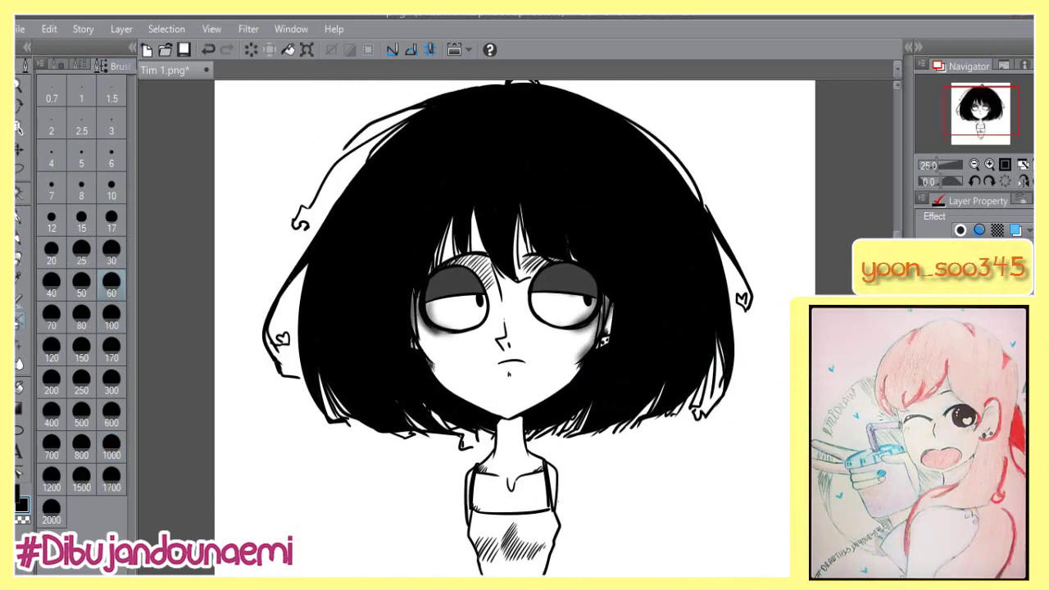
pyautogui.hotkey('ctrl', 'z')
pyautogui.hotkey('ctrl', 'z')
pyautogui.hotkey('ctrl', 'z')
pyautogui.hotkey('ctrl', 'z')
pyautogui.hotkey('ctrl', 'z')
pyautogui.hotkey('ctrl', 'z')
# Step: Select each upper eyelid area and shade it with soft dark grey, then clear the selection
pyautogui.press('w')
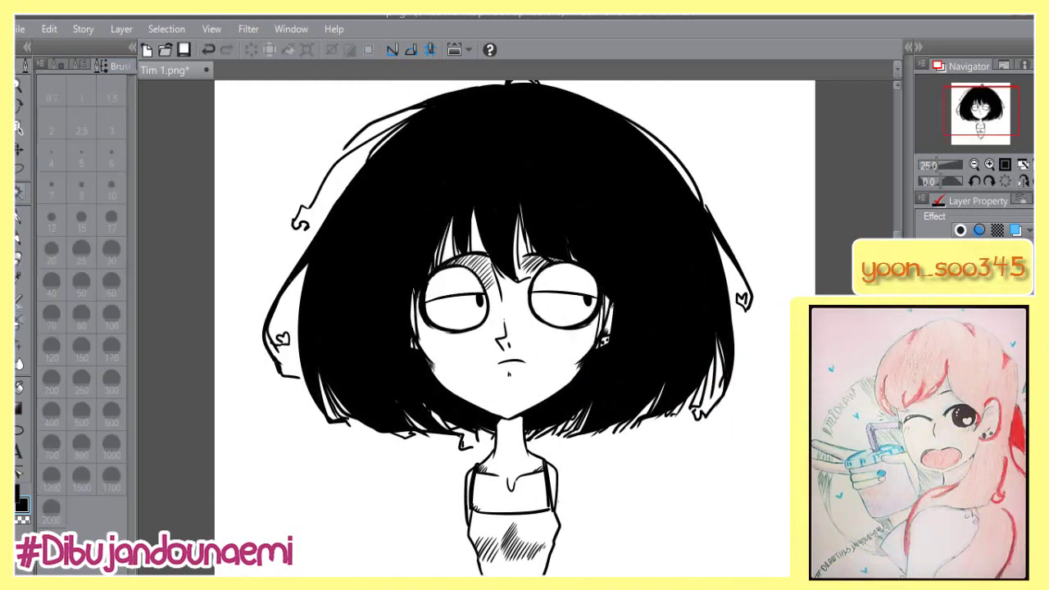
pyautogui.click(453, 283)
pyautogui.press('b')
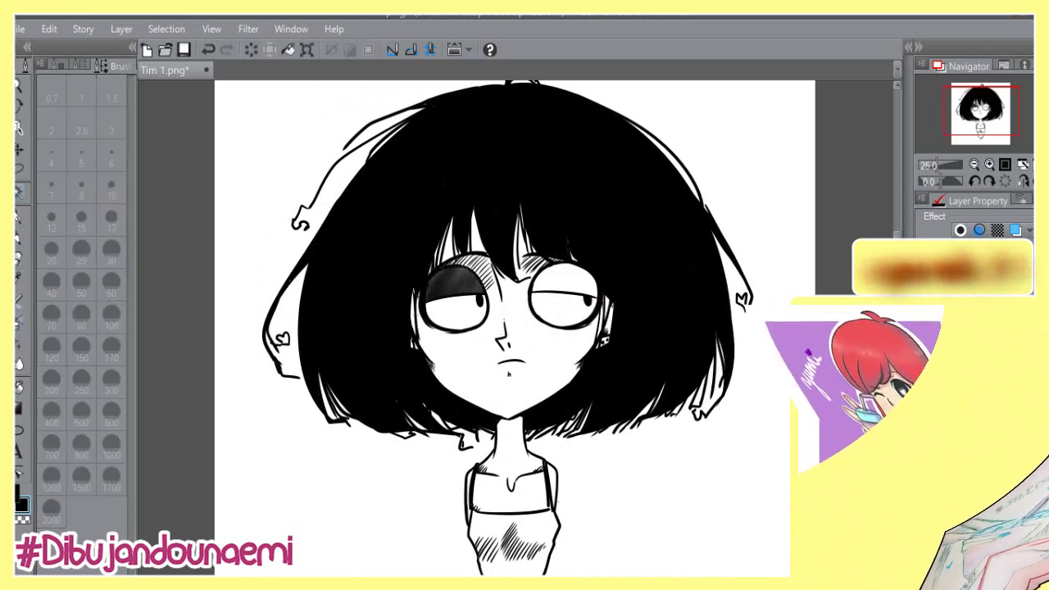
pyautogui.click(566, 280)
pyautogui.press('b')
pyautogui.moveTo(538, 284)
pyautogui.mouseDown()
pyautogui.moveTo(595, 274)
pyautogui.moveTo(590, 286)
pyautogui.mouseUp()
pyautogui.hotkey('ctrl', 'd')
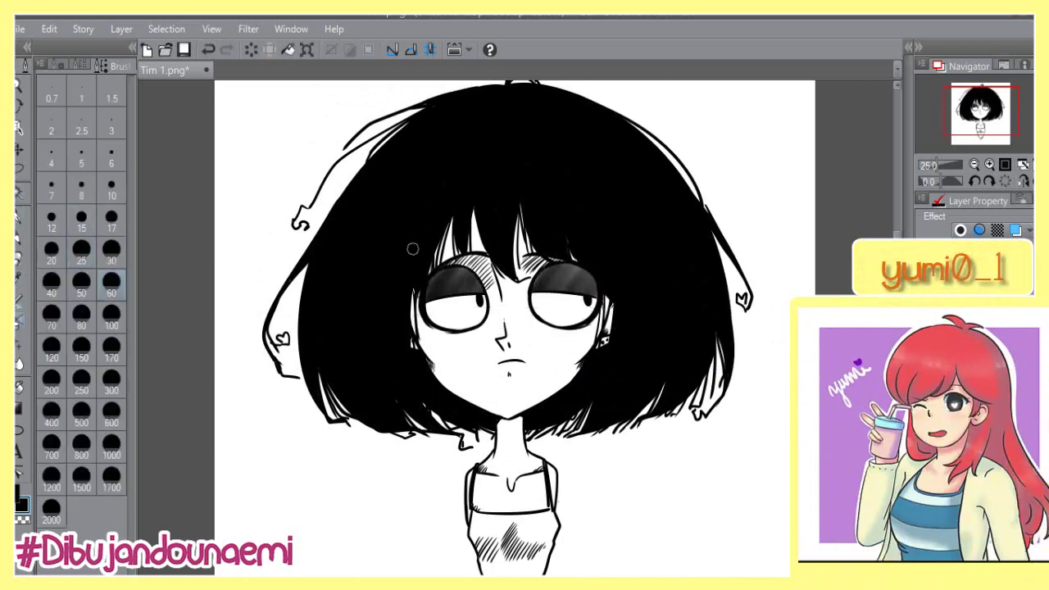
# Step: Shade softly around both eyes, along the sides of the face and over the eyelids with the size 60 brush
pyautogui.moveTo(416, 292)
pyautogui.mouseDown()
pyautogui.moveTo(420, 321)
pyautogui.moveTo(449, 332)
pyautogui.mouseUp()
pyautogui.moveTo(418, 318); pyautogui.dragTo(419, 347)
pyautogui.moveTo(605, 305); pyautogui.dragTo(588, 344)
pyautogui.moveTo(536, 283)
pyautogui.mouseDown()
pyautogui.moveTo(561, 267)
pyautogui.moveTo(586, 287)
pyautogui.mouseUp()
pyautogui.moveTo(467, 277)
pyautogui.mouseDown()
pyautogui.moveTo(447, 287)
pyautogui.moveTo(481, 284)
pyautogui.mouseUp()
pyautogui.moveTo(416, 293)
pyautogui.mouseDown()
pyautogui.moveTo(432, 267)
pyautogui.moveTo(473, 257)
pyautogui.moveTo(495, 287)
pyautogui.mouseUp()
pyautogui.moveTo(526, 269)
pyautogui.mouseDown()
pyautogui.moveTo(557, 259)
pyautogui.moveTo(569, 300)
pyautogui.mouseUp()
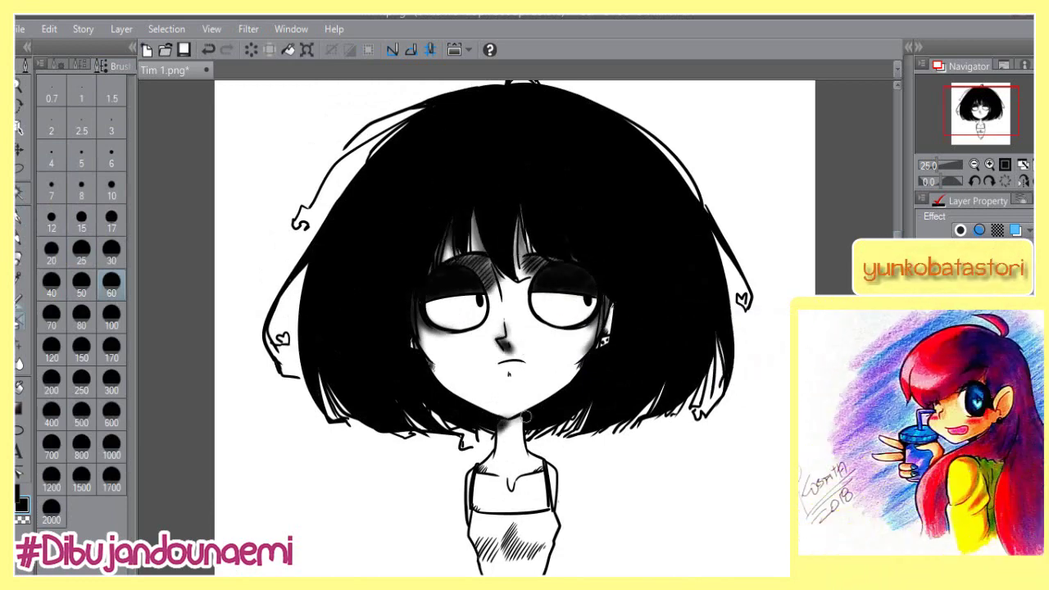
# Step: Add soft black shadows under the chin, along the collarbone and arm, and over the hatching on the top
pyautogui.moveTo(526, 417); pyautogui.dragTo(501, 428)
pyautogui.moveTo(509, 480); pyautogui.dragTo(467, 505)
pyautogui.moveTo(468, 510); pyautogui.dragTo(519, 508)
pyautogui.moveTo(479, 550); pyautogui.dragTo(501, 541)
pyautogui.moveTo(512, 524); pyautogui.dragTo(544, 551)
pyautogui.scroll(-3, 675, 479)
pyautogui.moveTo(514, 505); pyautogui.dragTo(530, 498)
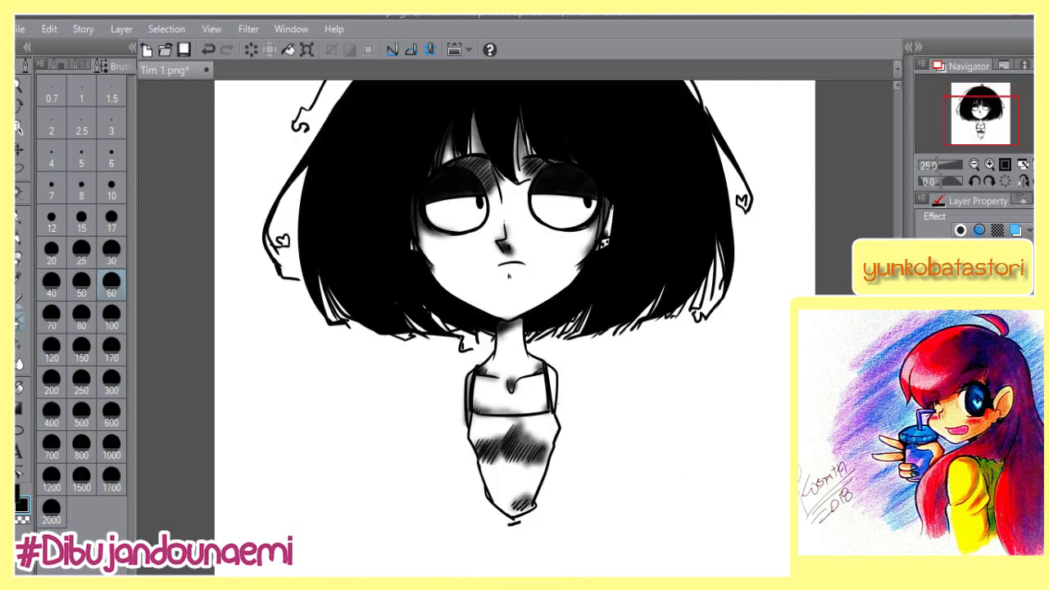
# Step: Add soft shading to the chin mark and beneath both eyes
pyautogui.scroll(3, 524, 410)
pyautogui.click(509, 376)
pyautogui.moveTo(533, 318); pyautogui.dragTo(569, 331)
pyautogui.moveTo(485, 327)
pyautogui.mouseDown()
pyautogui.moveTo(449, 331)
pyautogui.moveTo(476, 331)
pyautogui.mouseUp()
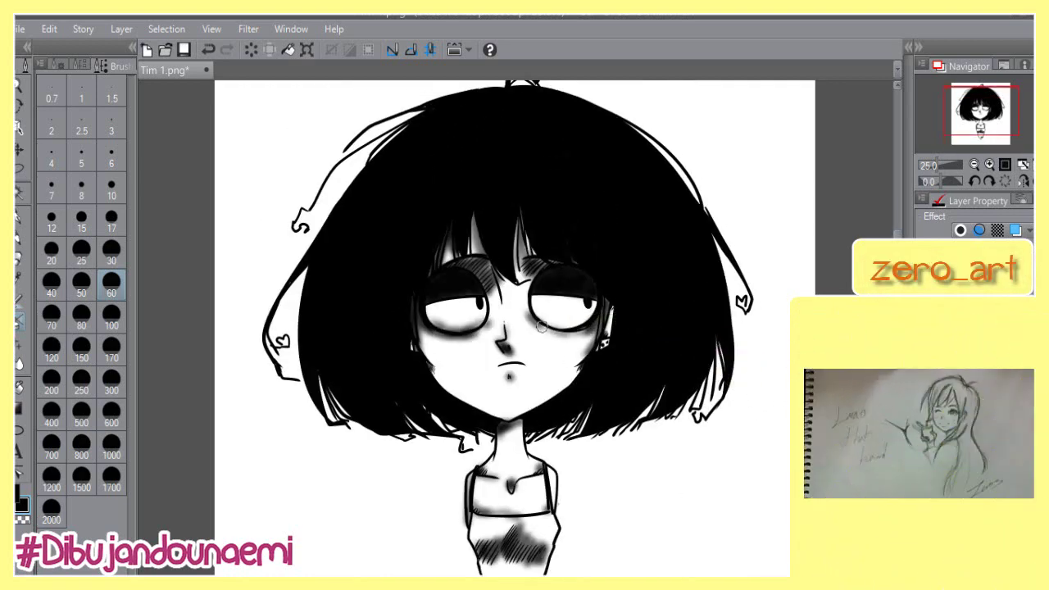
# Step: Add soft black shading along the outer edges of the hair and on its top tuft with the size 100 brush
pyautogui.moveTo(711, 228)
pyautogui.mouseDown()
pyautogui.moveTo(721, 327)
pyautogui.moveTo(540, 426)
pyautogui.moveTo(299, 278)
pyautogui.moveTo(381, 144)
pyautogui.mouseUp()
pyautogui.click(208, 49)
pyautogui.moveTo(338, 210); pyautogui.dragTo(406, 130)
pyautogui.scroll(2, 437, 101)
pyautogui.moveTo(508, 150); pyautogui.dragTo(547, 145)
pyautogui.moveTo(647, 205); pyautogui.dragTo(692, 258)
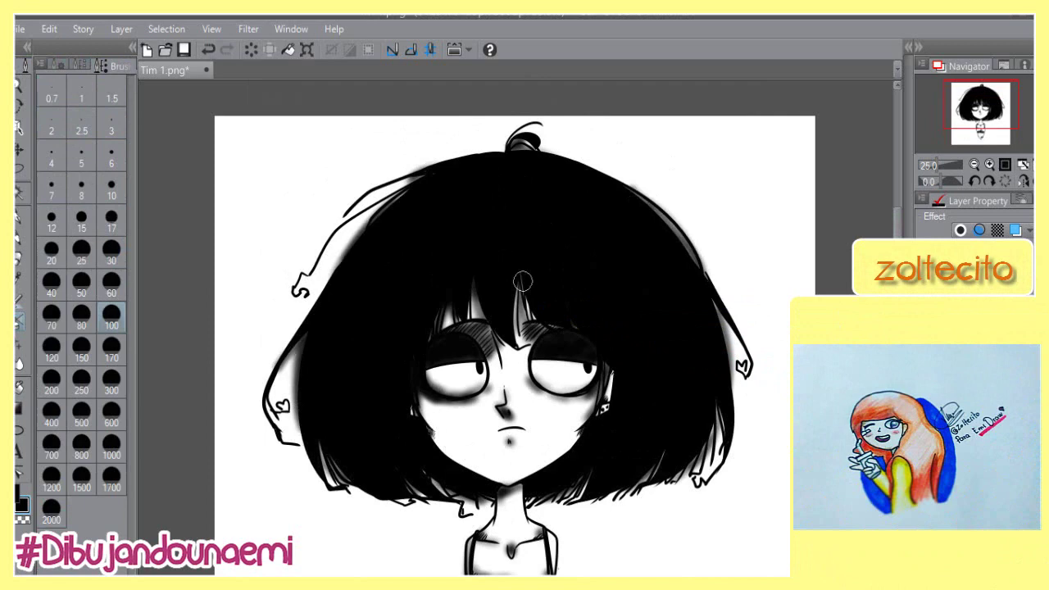
# Step: Deepen the soft black shading along both sides of the face and jaw where the hair meets the skin
pyautogui.moveTo(613, 362)
pyautogui.mouseDown()
pyautogui.moveTo(603, 401)
pyautogui.moveTo(589, 415)
pyautogui.mouseUp()
pyautogui.moveTo(431, 426)
pyautogui.mouseDown()
pyautogui.moveTo(447, 462)
pyautogui.moveTo(480, 472)
pyautogui.mouseUp()
pyautogui.scroll(-2, 516, 482)
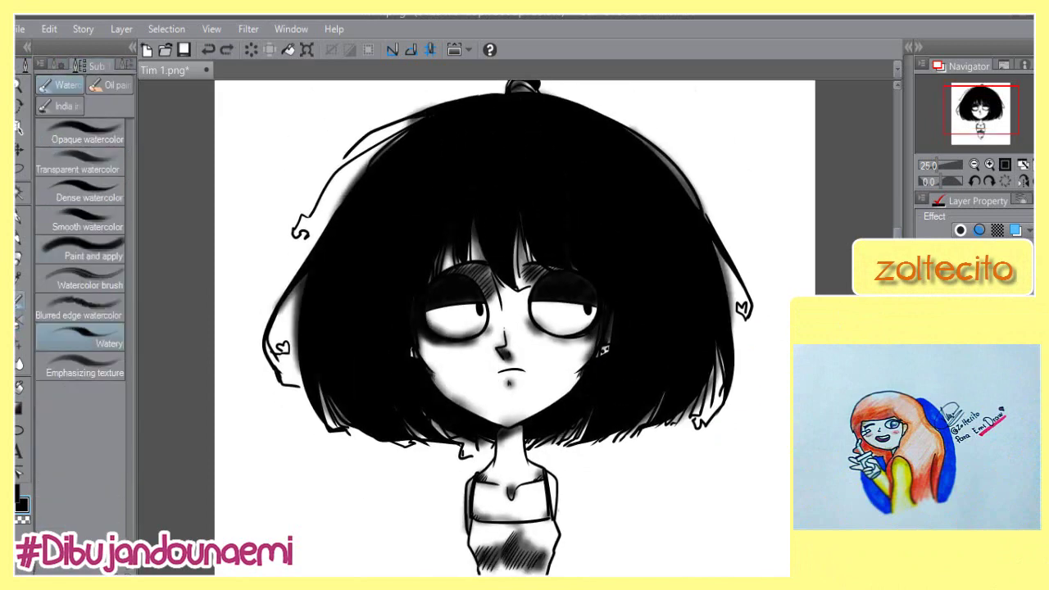
# Step: Shade softly inside the whites of the eyes and along the lower cheek with the Smooth watercolor brush at size 60
pyautogui.click(80, 219)
pyautogui.moveTo(429, 318); pyautogui.dragTo(437, 328)
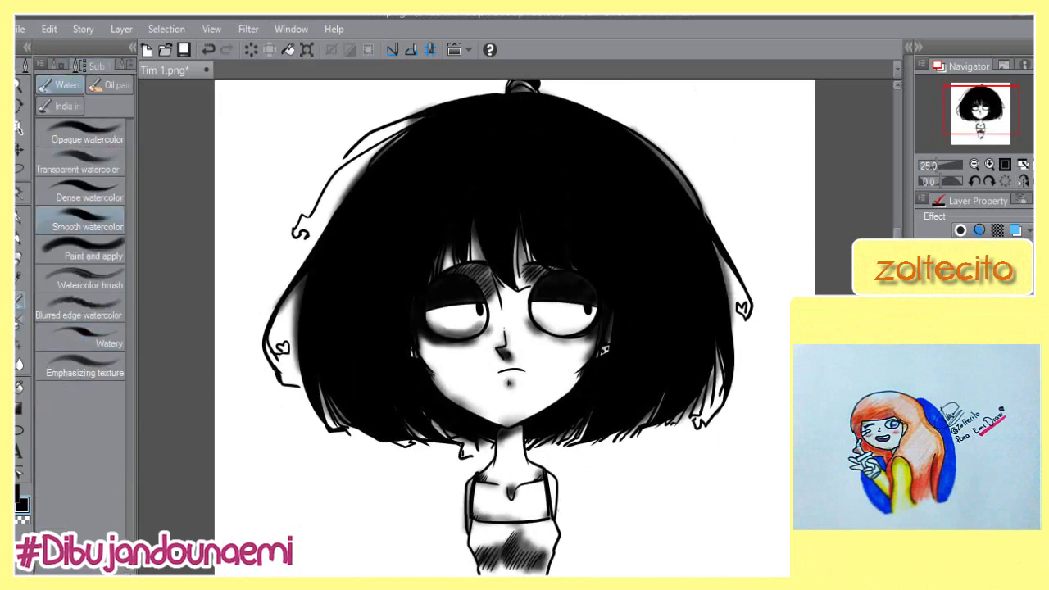
pyautogui.hotkey('ctrl', 'z')
pyautogui.click(124, 64)
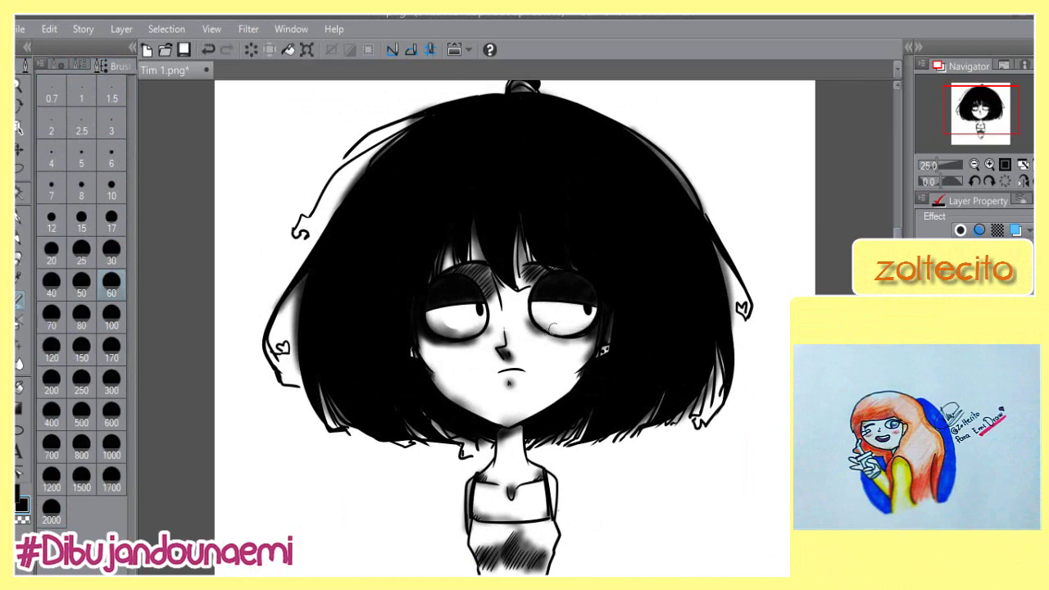
pyautogui.moveTo(459, 403); pyautogui.dragTo(487, 416)
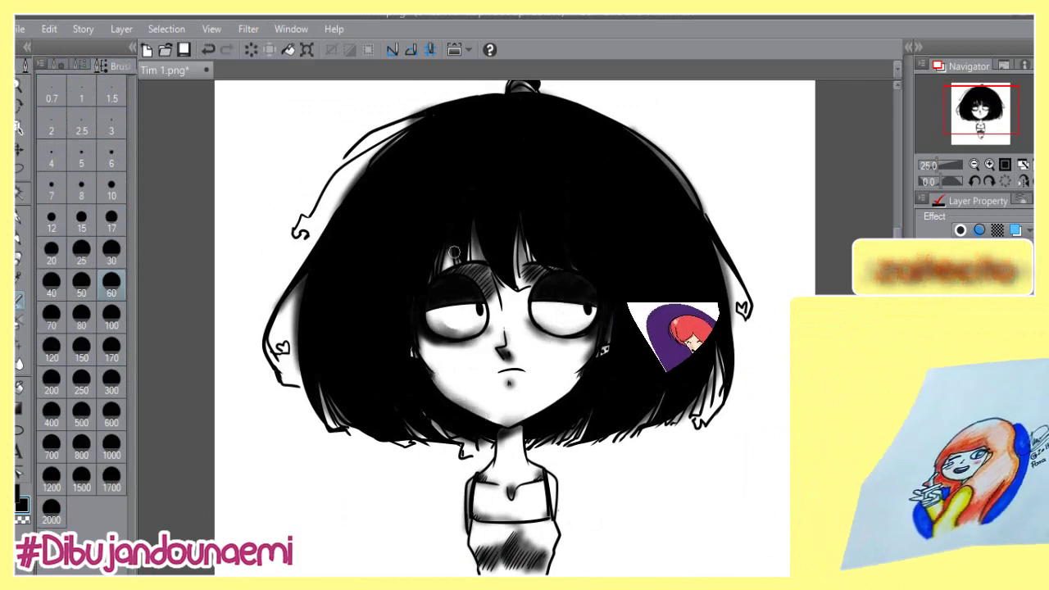
pyautogui.scroll(-1, 532, 253)
pyautogui.scroll(-1, 516, 328)
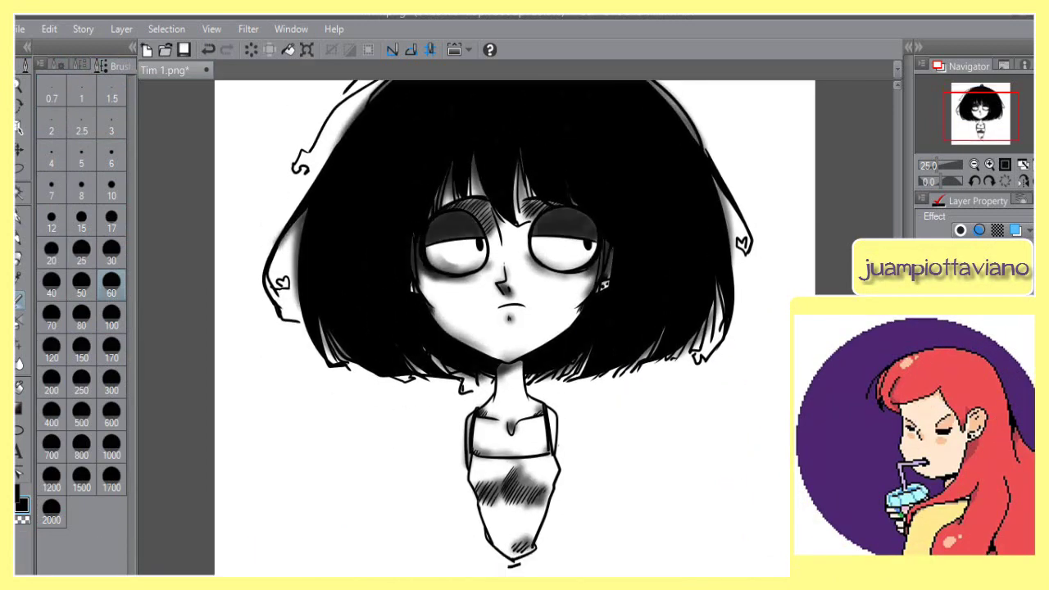
pyautogui.hotkey('ctrl', '-')
pyautogui.hotkey('ctrl', '+')
pyautogui.press('p')
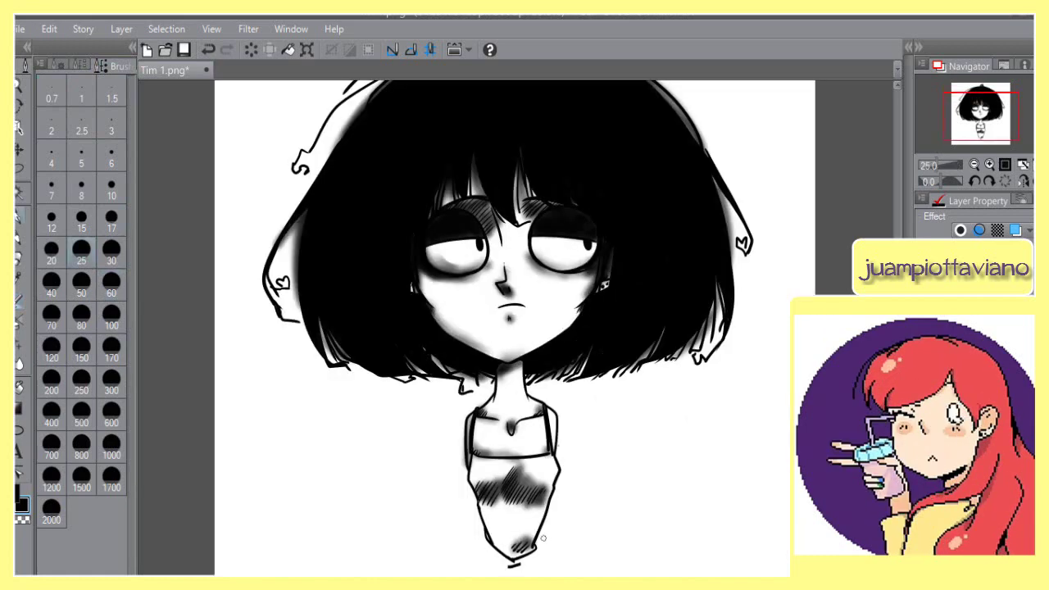
pyautogui.scroll(3, 543, 537)
pyautogui.scroll(-2, 543, 537)
# Step: Open the Correct line width filter for the drawing and choose Thin width as the content of process
pyautogui.click(291, 29)
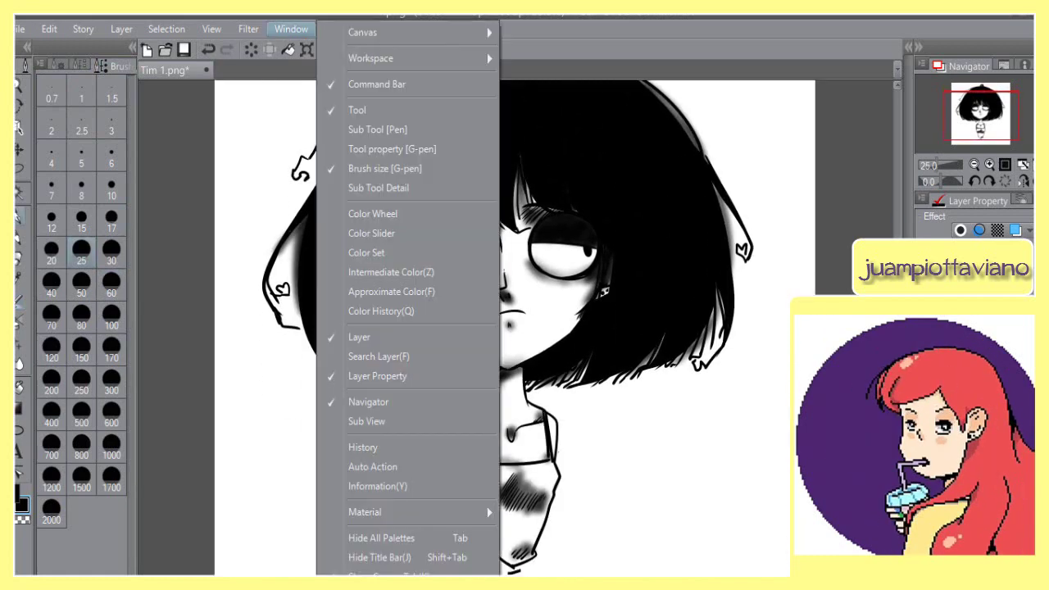
pyautogui.moveTo(248, 29)
pyautogui.moveTo(304, 70)
pyautogui.click(446, 71)
pyautogui.click(528, 329)
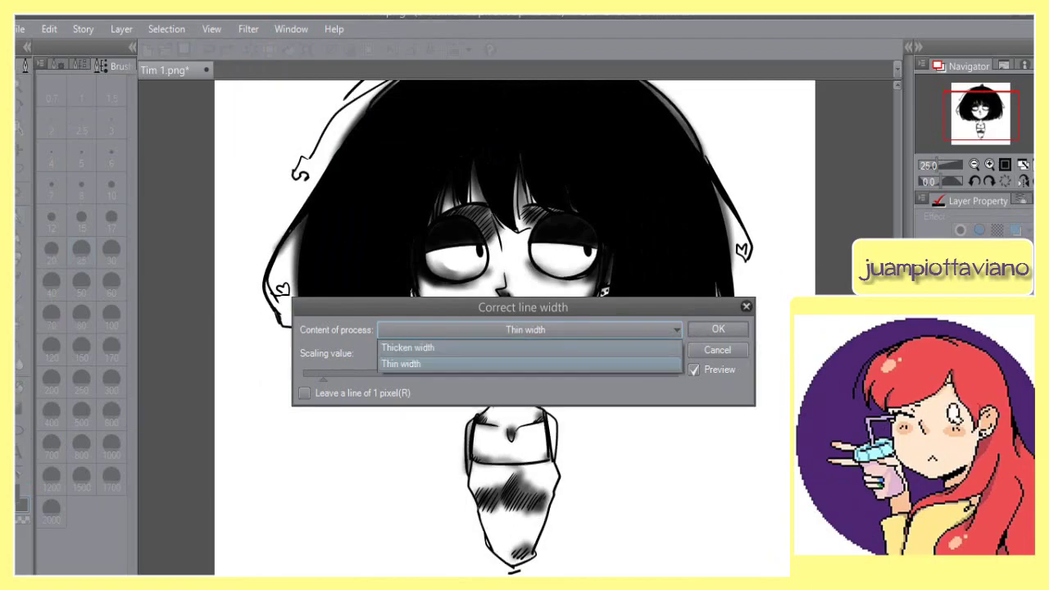
pyautogui.click(402, 364)
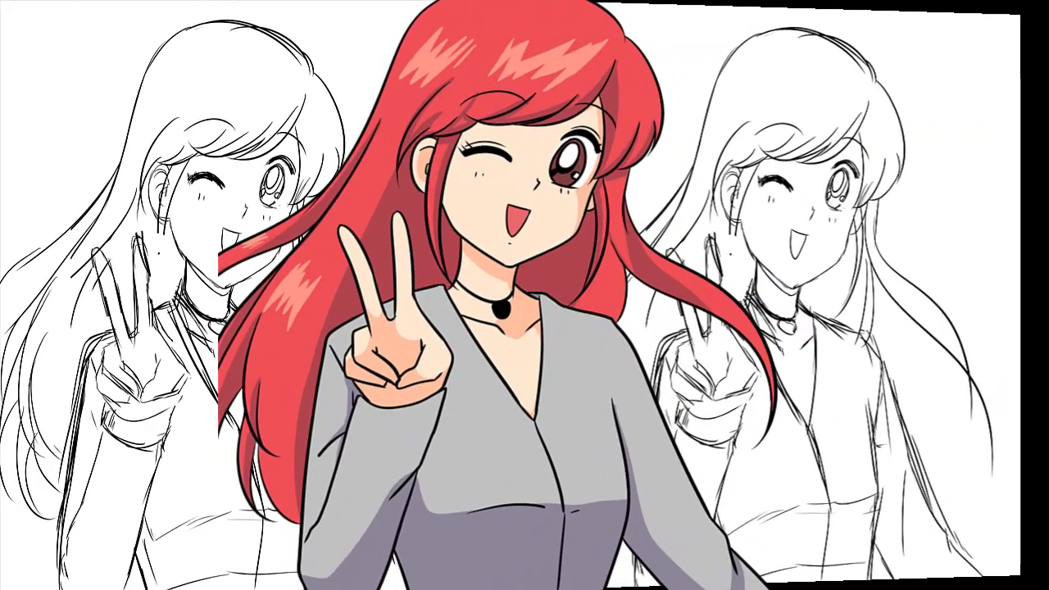